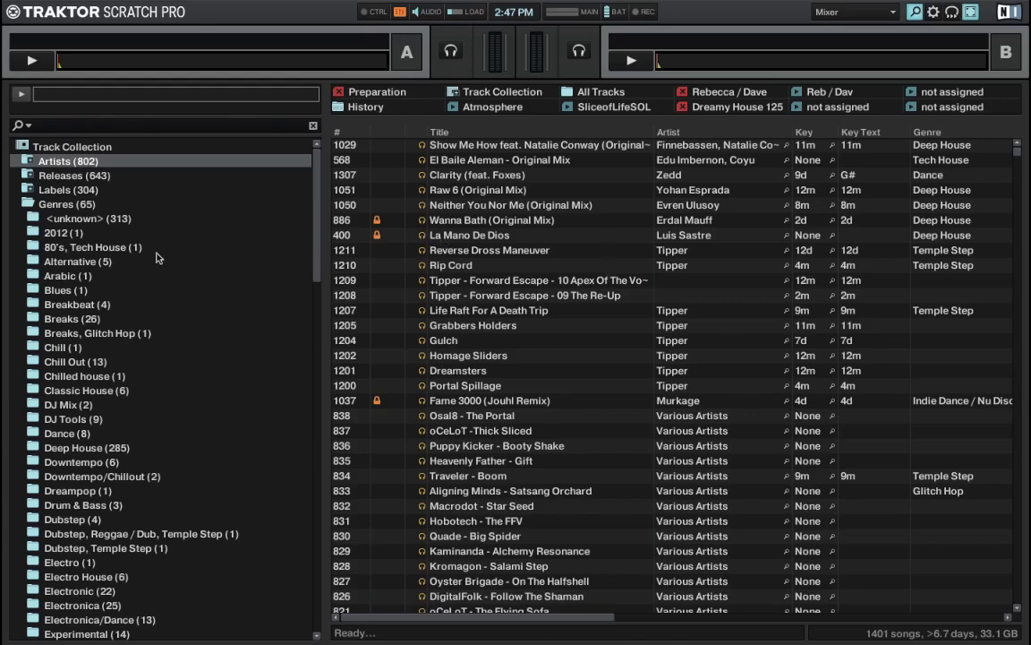
Open Genres > <unknown> and browse through its 313 tracks that have no genre tag
{"action": "left_click", "coordinate": [64, 205]}
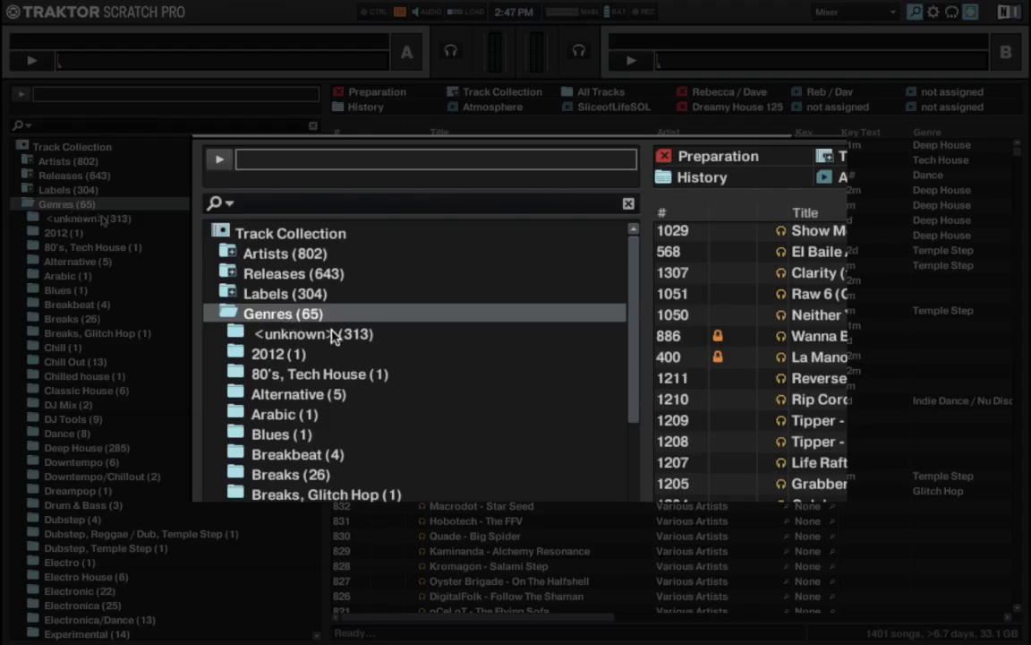
{"action": "left_click", "coordinate": [122, 221]}
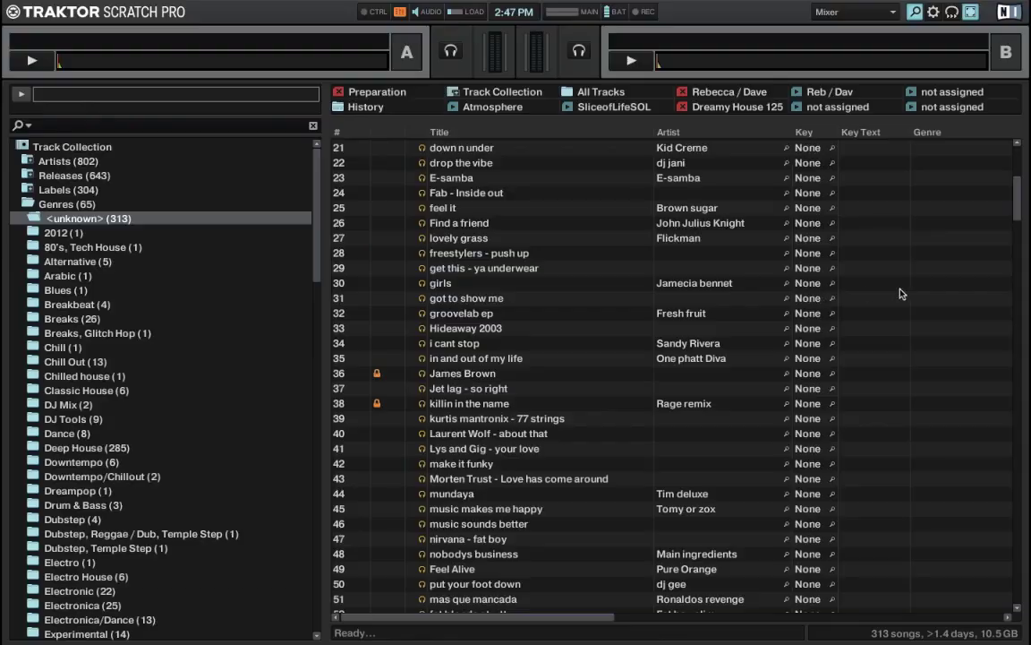
{"action": "scroll", "coordinate": [949, 256], "scroll_direction": "right", "scroll_amount": 5}
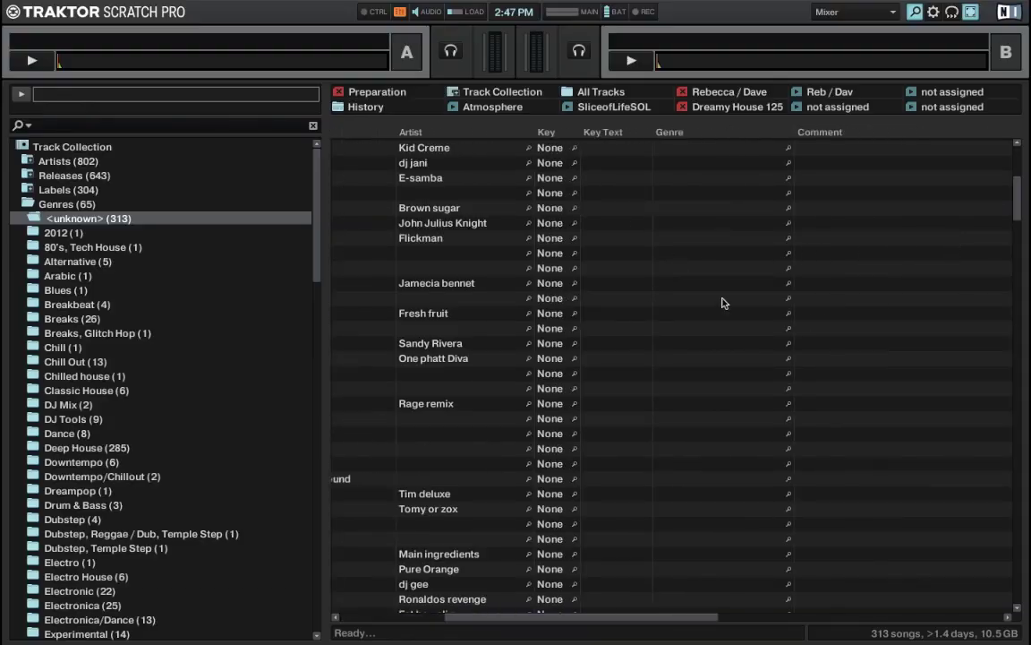
{"action": "scroll", "coordinate": [723, 303], "scroll_direction": "down", "scroll_amount": 15}
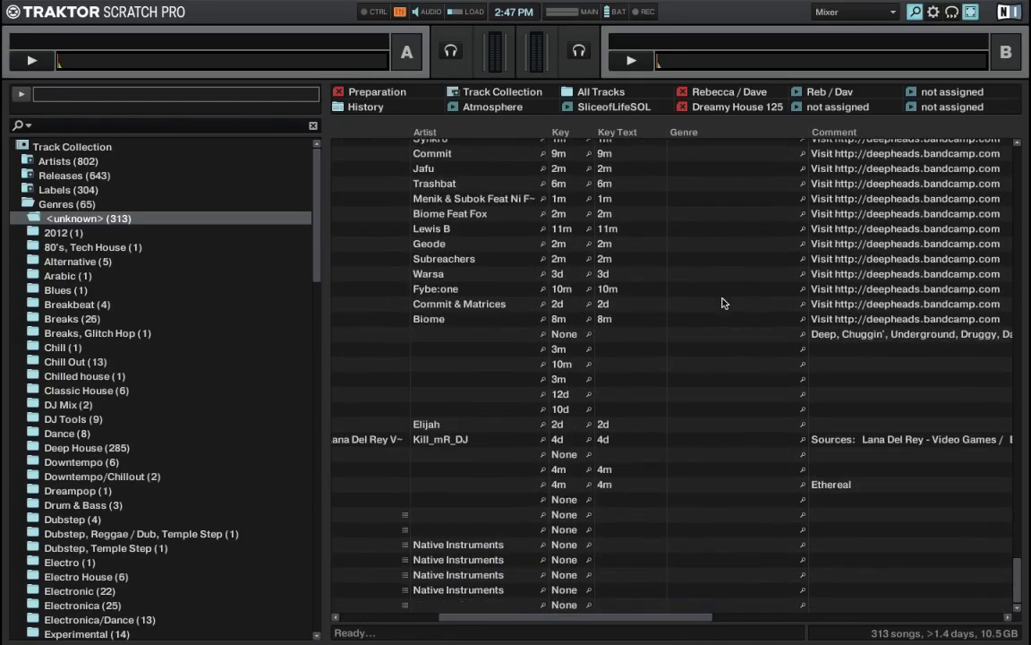
{"action": "scroll", "coordinate": [724, 303], "scroll_direction": "up", "scroll_amount": 20}
{"action": "scroll", "coordinate": [724, 302], "scroll_direction": "left", "scroll_amount": 5}
{"action": "scroll", "coordinate": [723, 303], "scroll_direction": "down", "scroll_amount": 10}
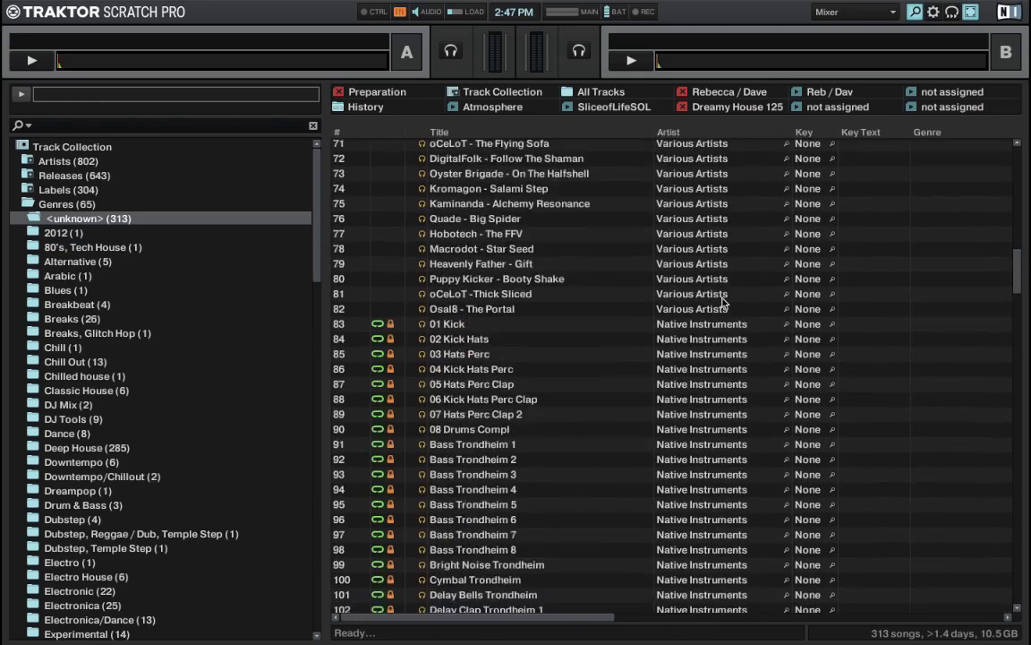
{"action": "scroll", "coordinate": [724, 303], "scroll_direction": "down", "scroll_amount": 6}
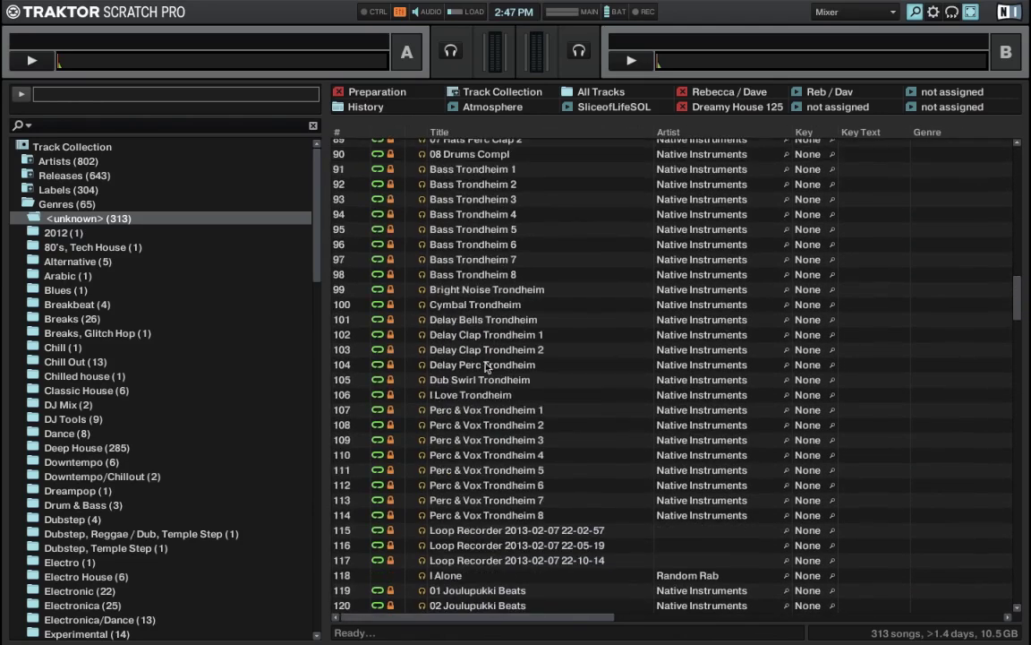
{"action": "scroll", "coordinate": [486, 367], "scroll_direction": "down", "scroll_amount": 13}
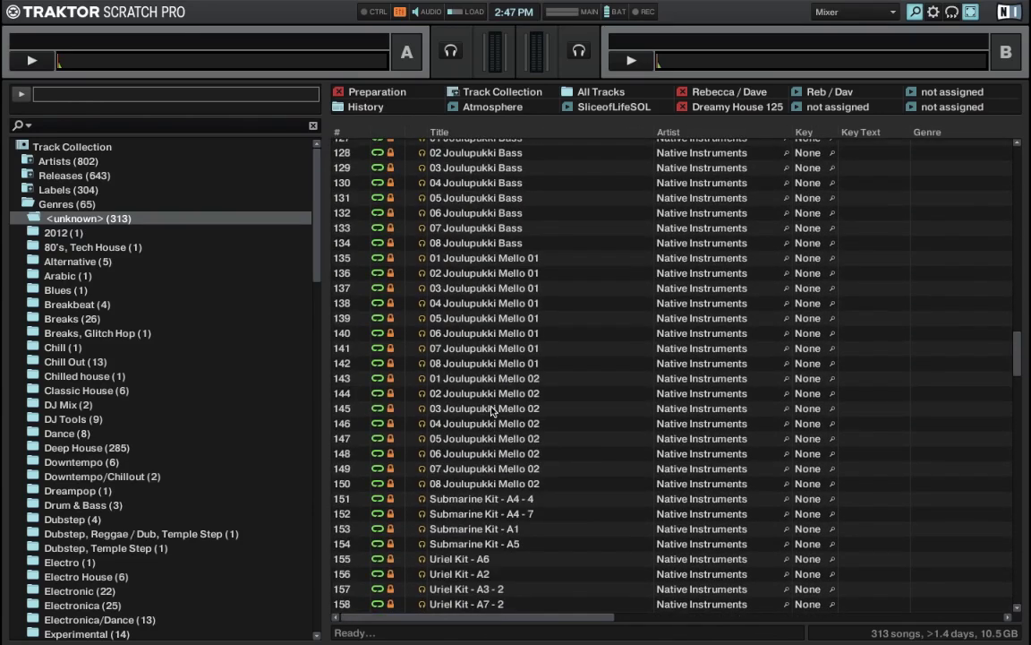
{"action": "scroll", "coordinate": [491, 410], "scroll_direction": "down", "scroll_amount": 20}
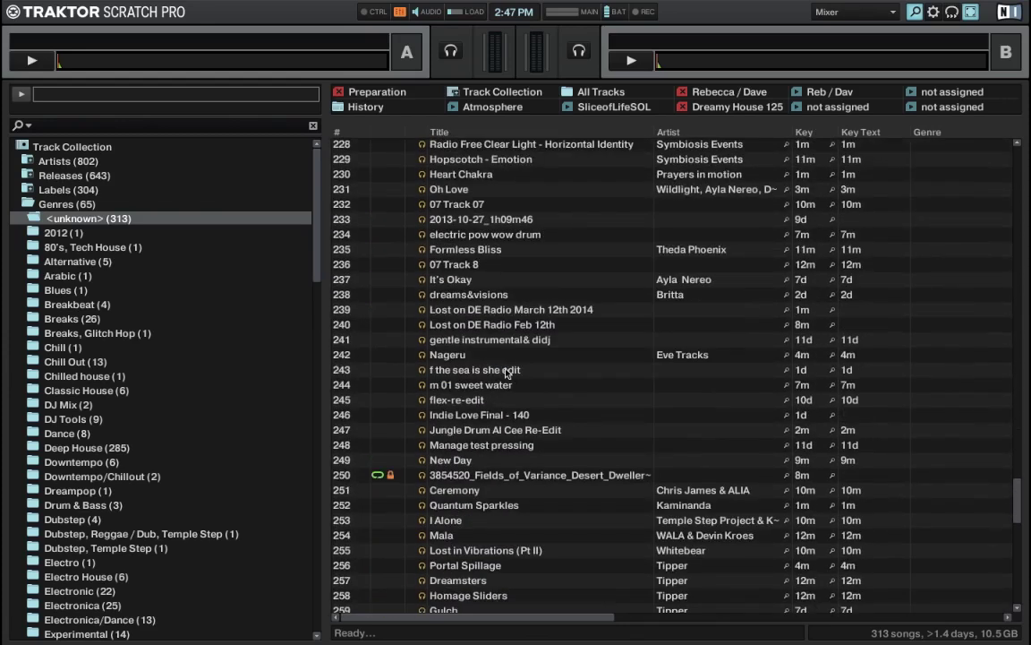
{"action": "scroll", "coordinate": [506, 372], "scroll_direction": "up", "scroll_amount": 5}
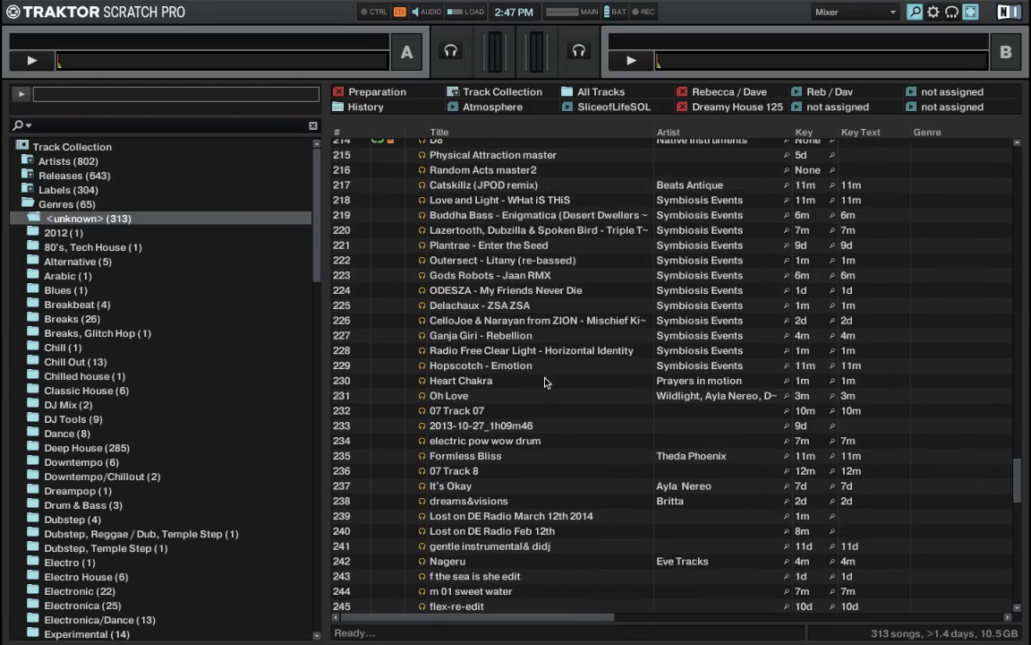
{"action": "scroll", "coordinate": [541, 394], "scroll_direction": "up", "scroll_amount": 20}
{"action": "scroll", "coordinate": [541, 394], "scroll_direction": "right", "scroll_amount": 1}
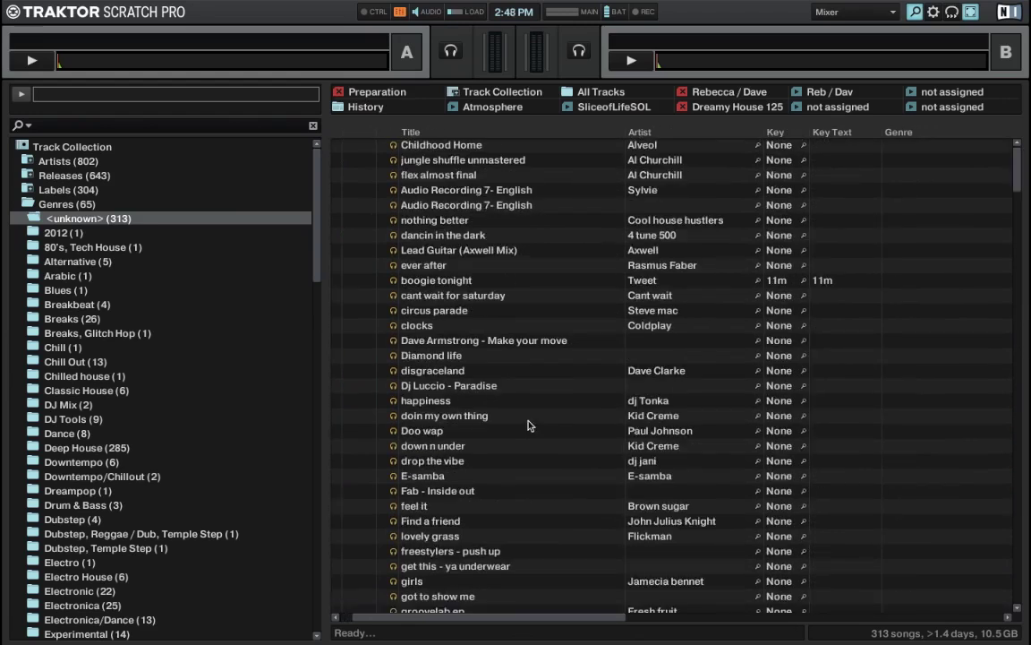
{"action": "scroll", "coordinate": [511, 495], "scroll_direction": "down", "scroll_amount": 3}
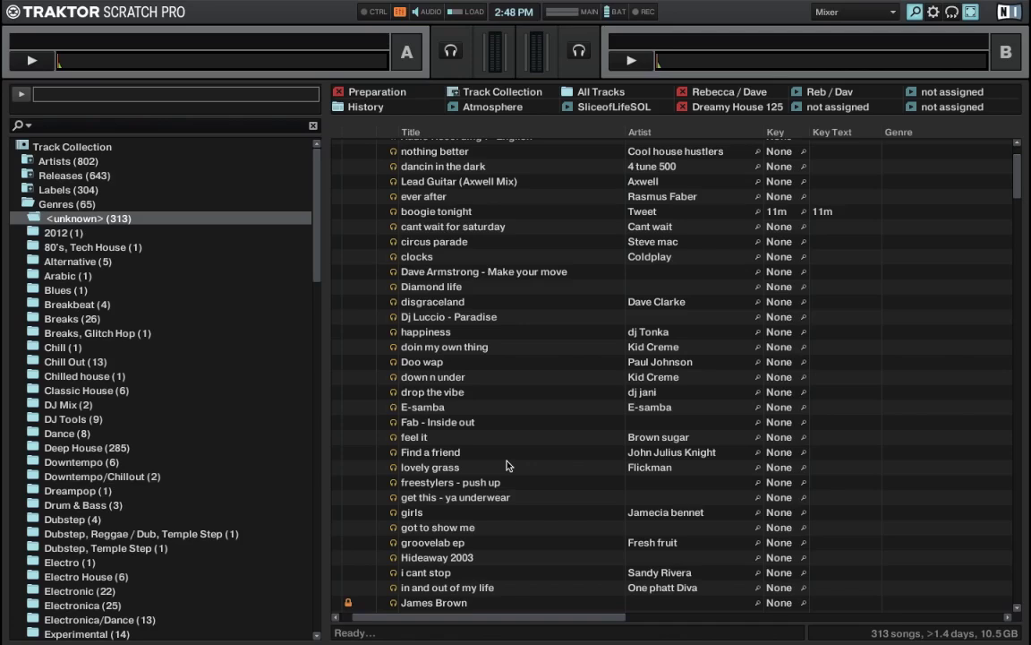
{"action": "key", "text": "super+space"}
Launch Beatport Pro via Spotlight and delete the tagged and no artist playlists
{"action": "type", "text": "beat"}
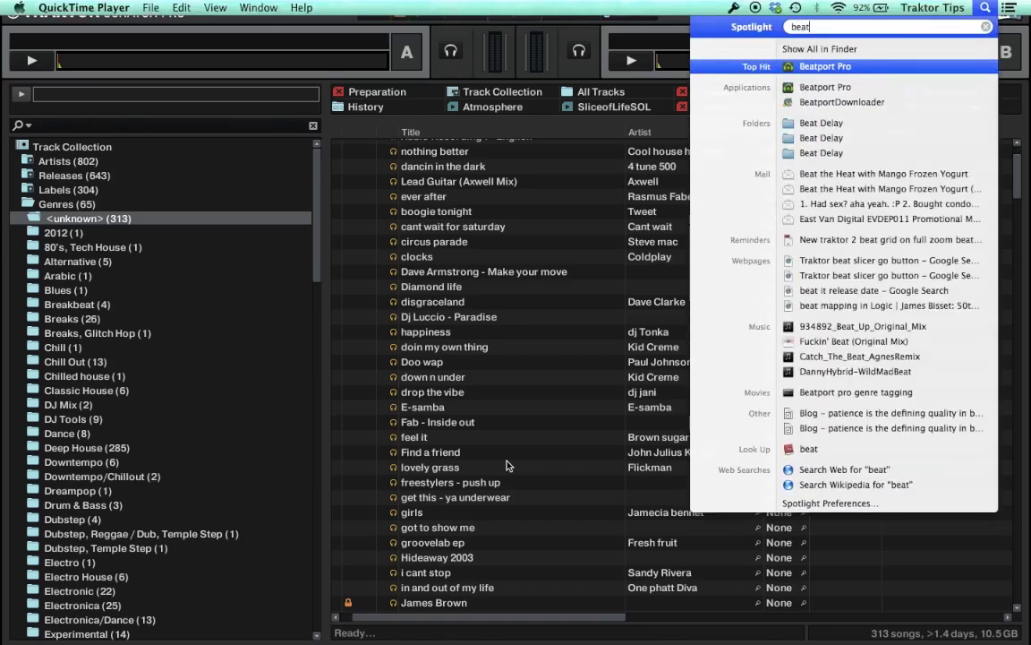
{"action": "key", "text": "Return"}
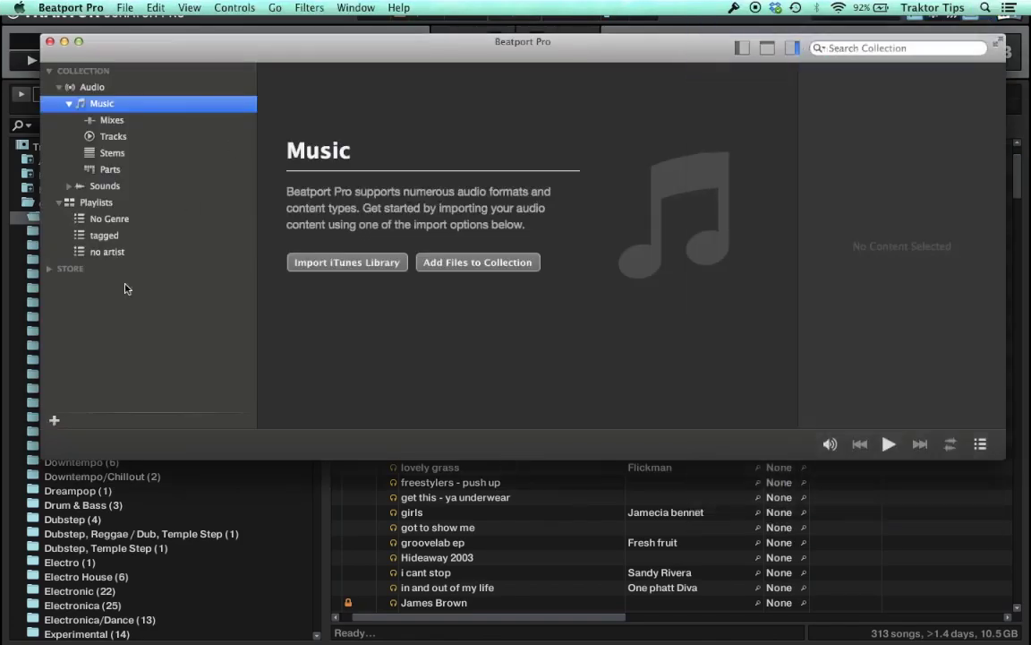
{"action": "left_click", "coordinate": [101, 235]}
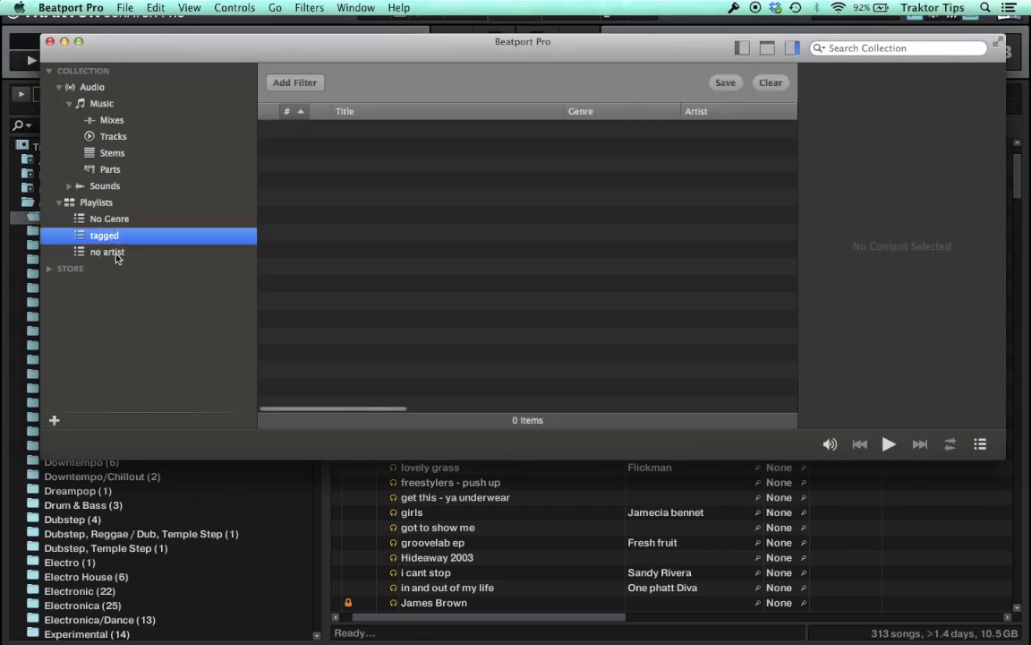
{"action": "left_click", "coordinate": [115, 255]}
{"action": "key", "text": "Delete"}
{"action": "key", "text": "Delete"}
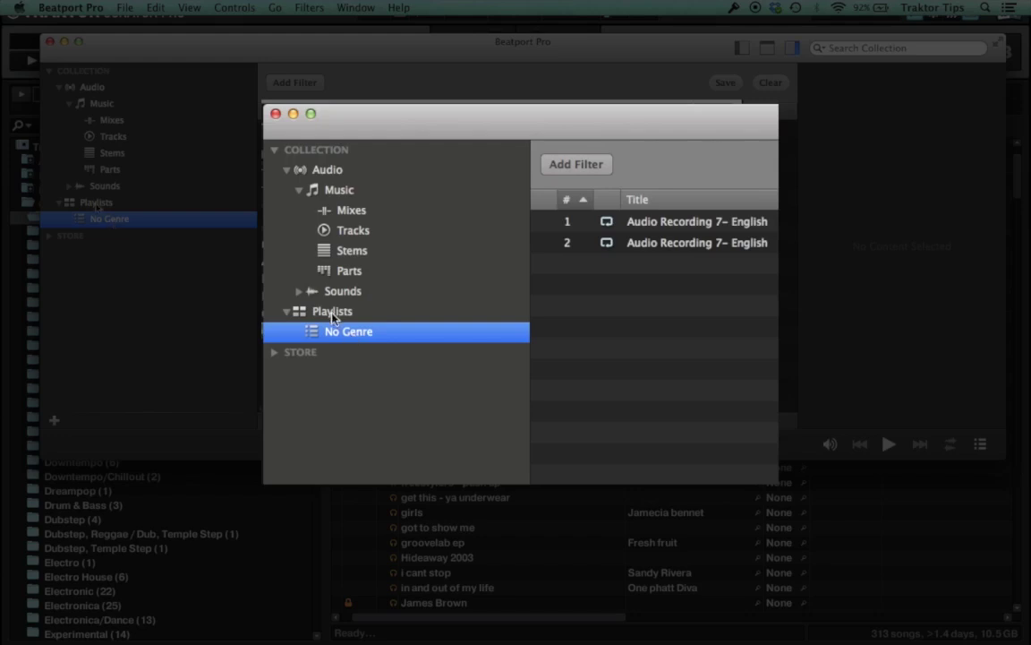
Create a test playlist, confirm its name, then delete it again
{"action": "right_click", "coordinate": [95, 203]}
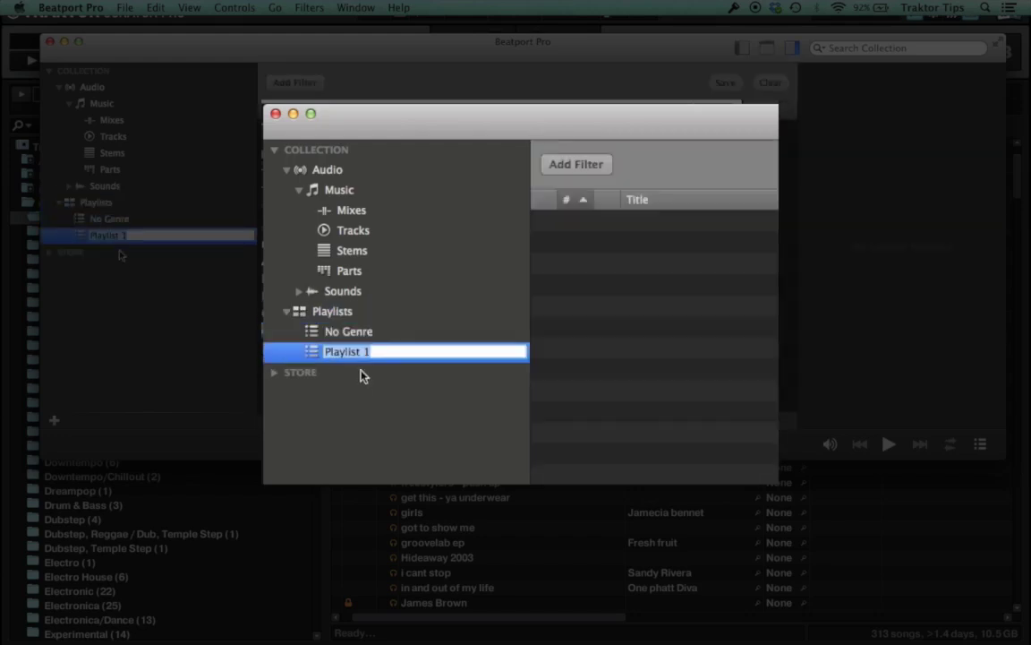
{"action": "key", "text": "Return"}
{"action": "double_click", "coordinate": [364, 352]}
{"action": "key", "text": "Return"}
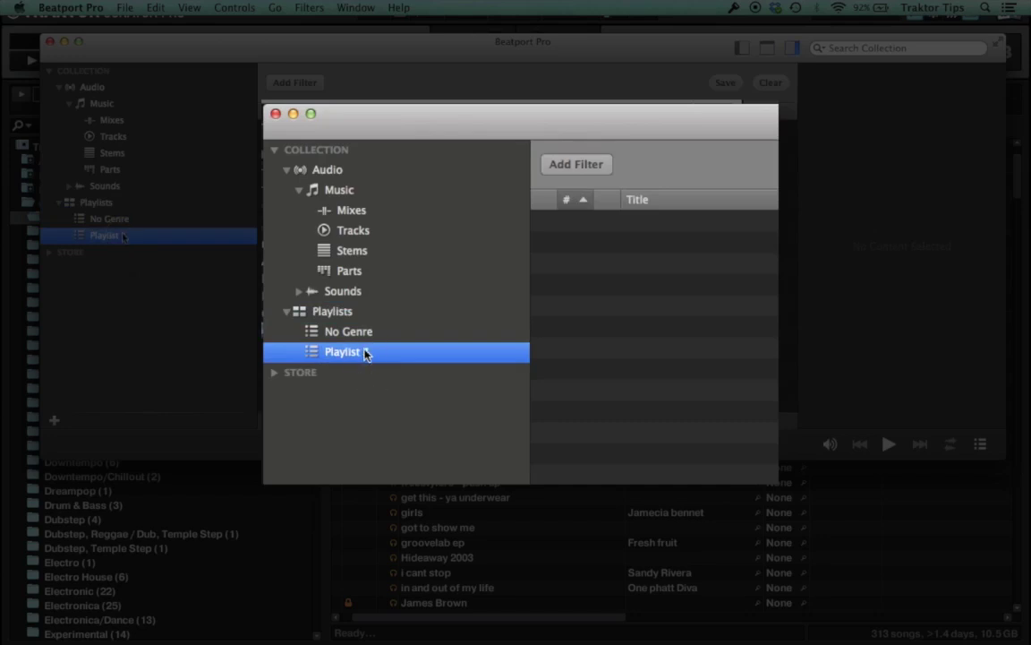
{"action": "double_click", "coordinate": [364, 352]}
{"action": "key", "text": "Return"}
{"action": "right_click", "coordinate": [125, 235]}
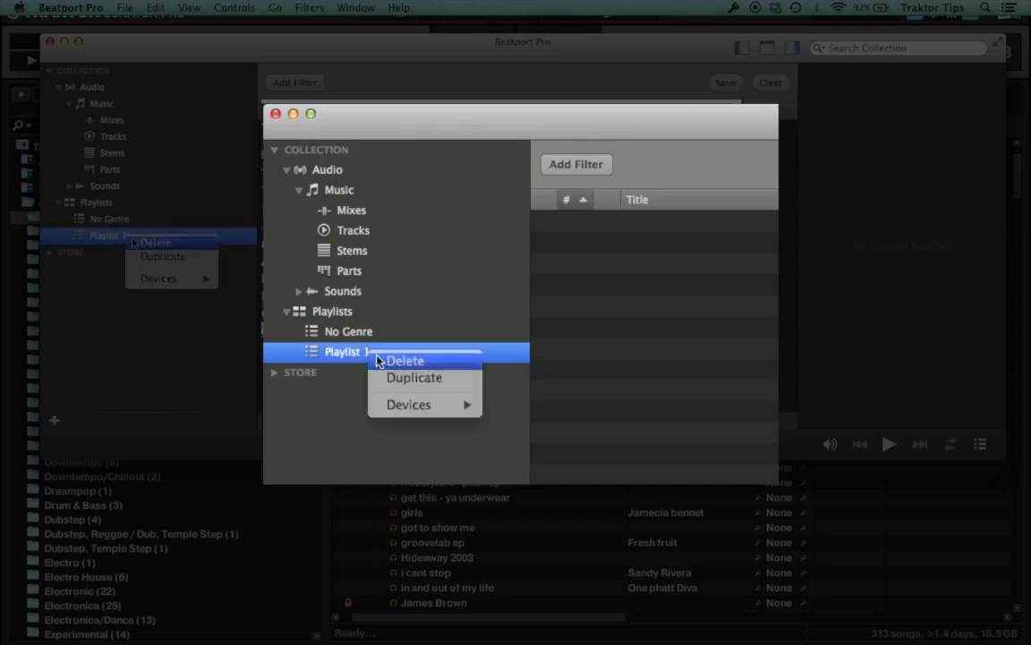
{"action": "left_click", "coordinate": [148, 240]}
Remove both Audio Recording 7- English tracks from No Genre and delete them from the Audio collection
{"action": "key", "text": "super+a"}
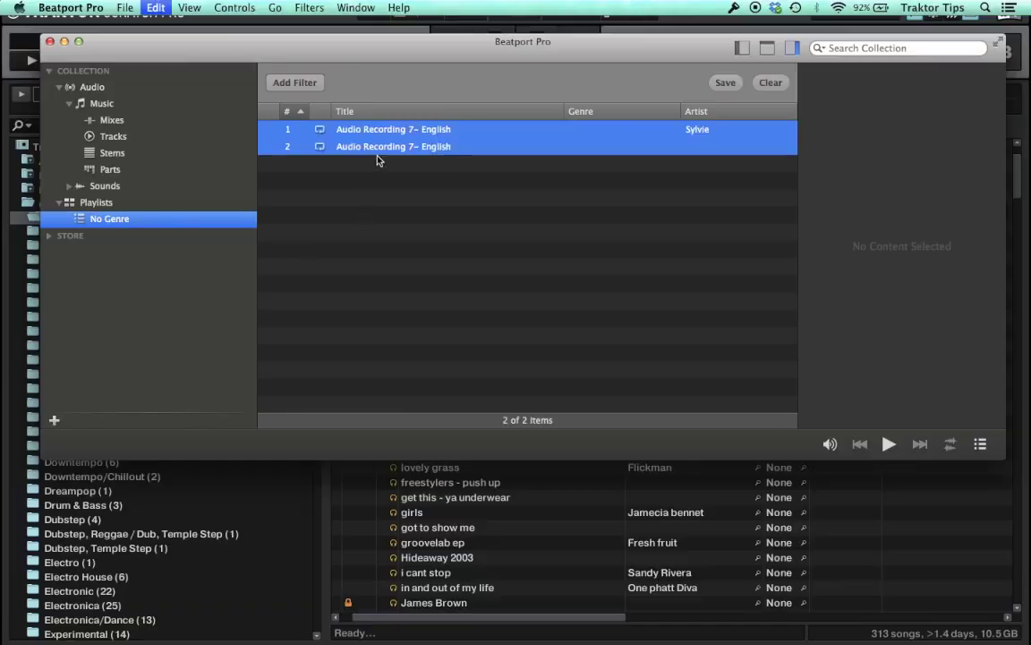
{"action": "key", "text": "BackSpace"}
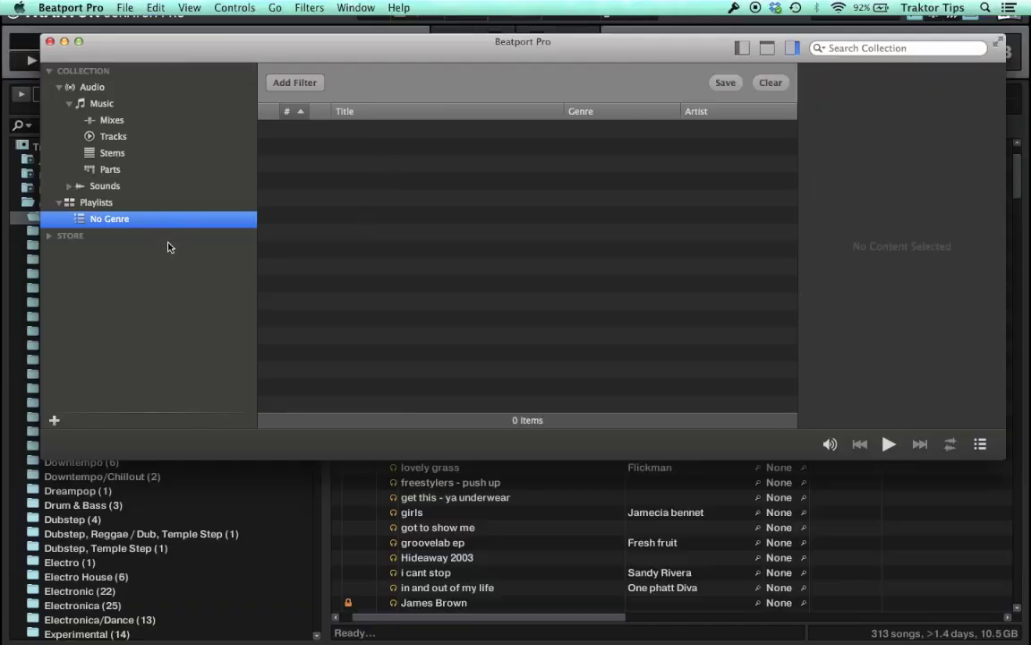
{"action": "left_click", "coordinate": [138, 108]}
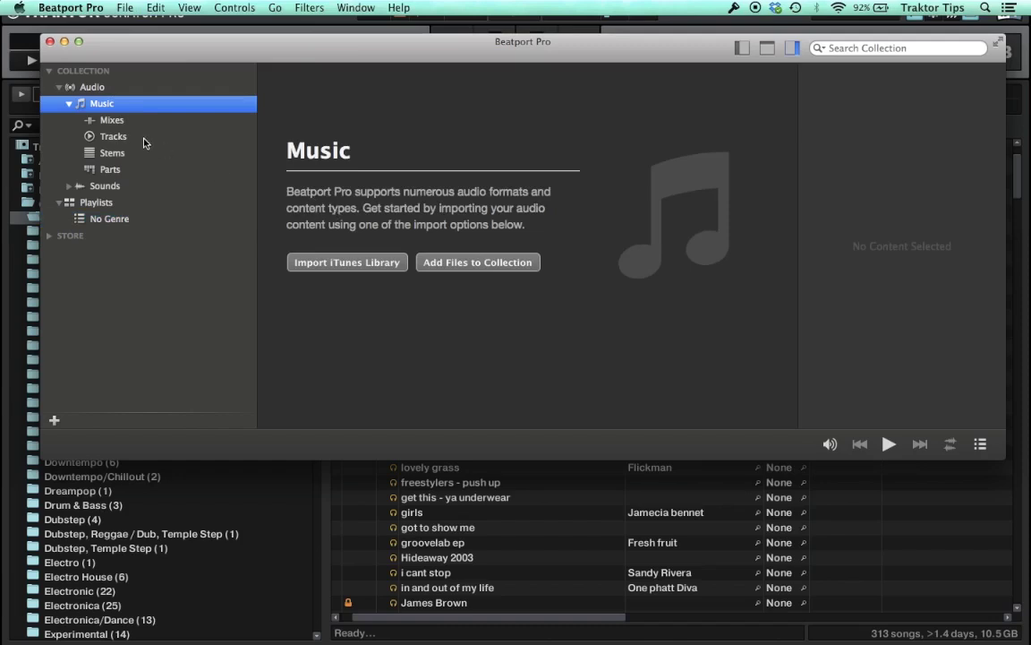
{"action": "left_click", "coordinate": [94, 86]}
{"action": "key", "text": "super+a"}
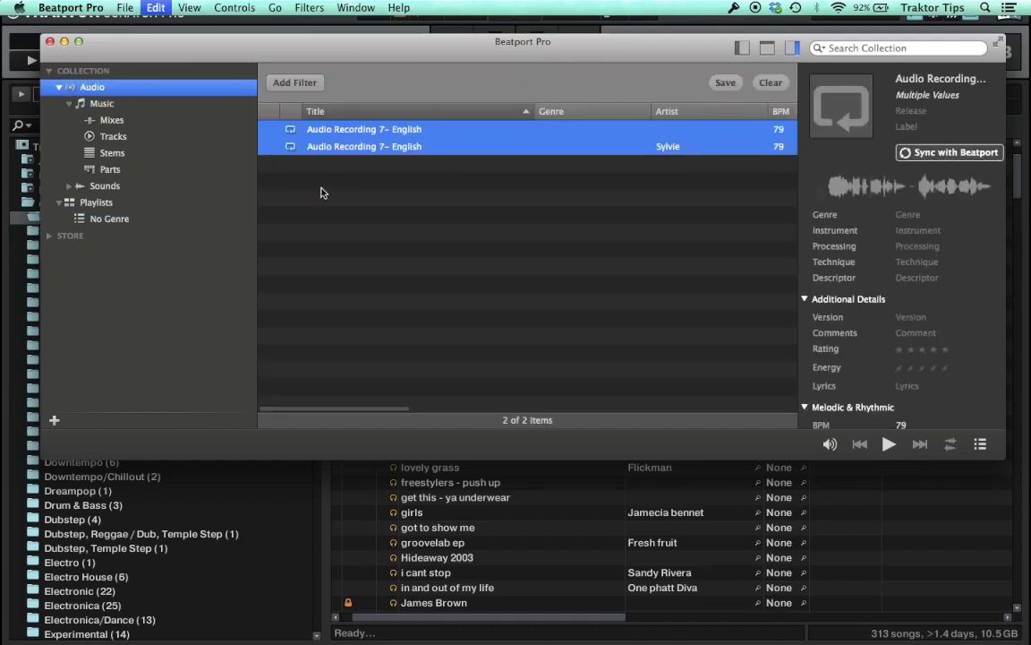
{"action": "key", "text": "BackSpace"}
{"action": "left_click", "coordinate": [607, 248]}
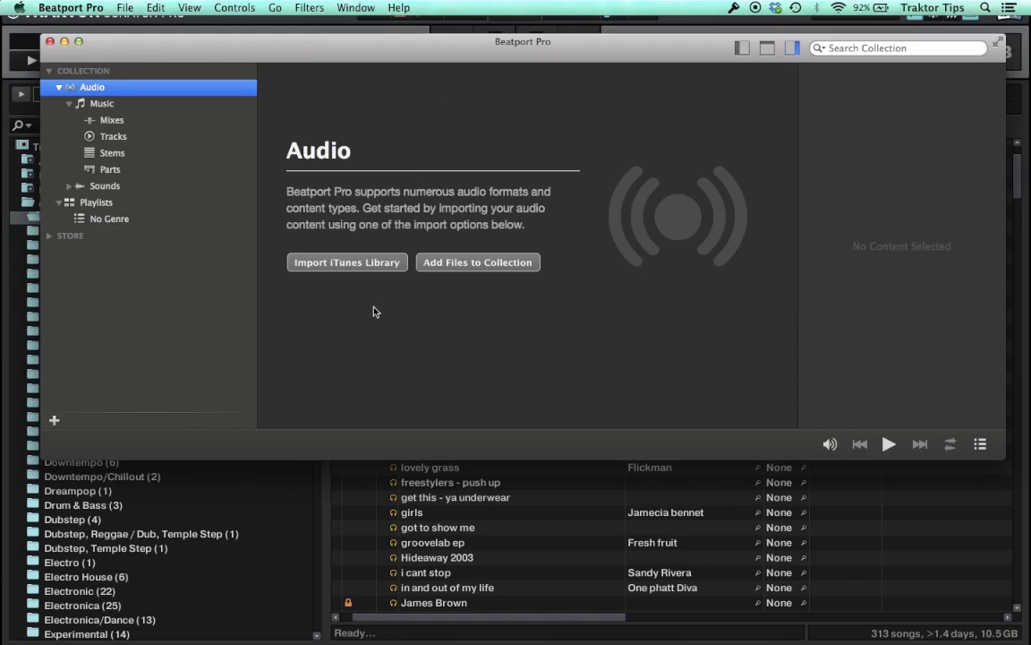
{"action": "left_click", "coordinate": [130, 224]}
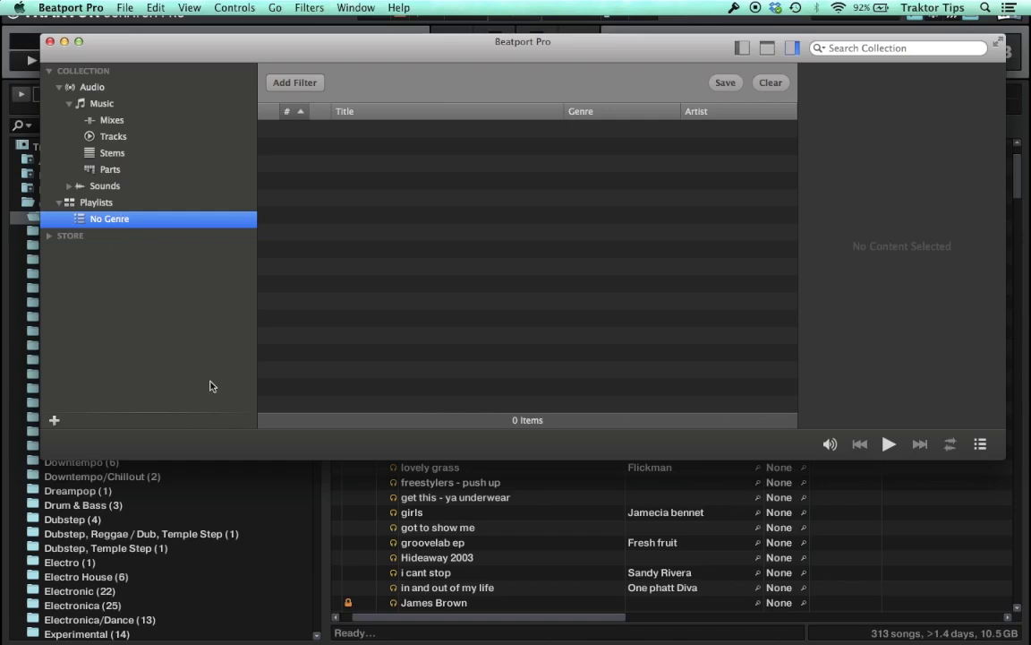
{"action": "left_click", "coordinate": [87, 8]}
Set Export preferences to write Mood and Energy into the comments frame with a // separator
{"action": "left_click", "coordinate": [72, 59]}
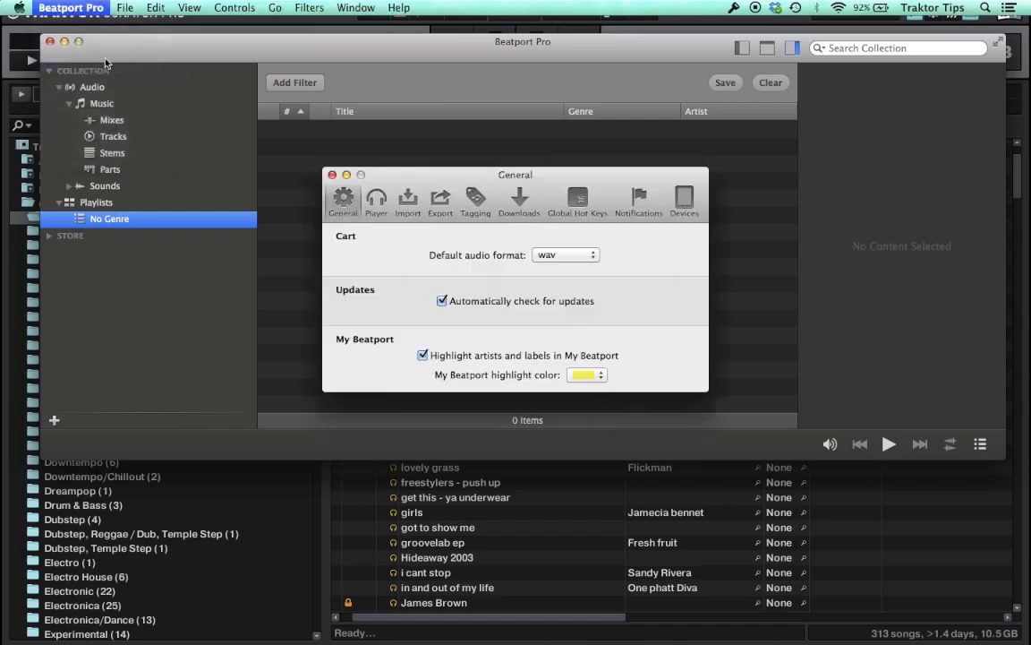
{"action": "left_click", "coordinate": [439, 201]}
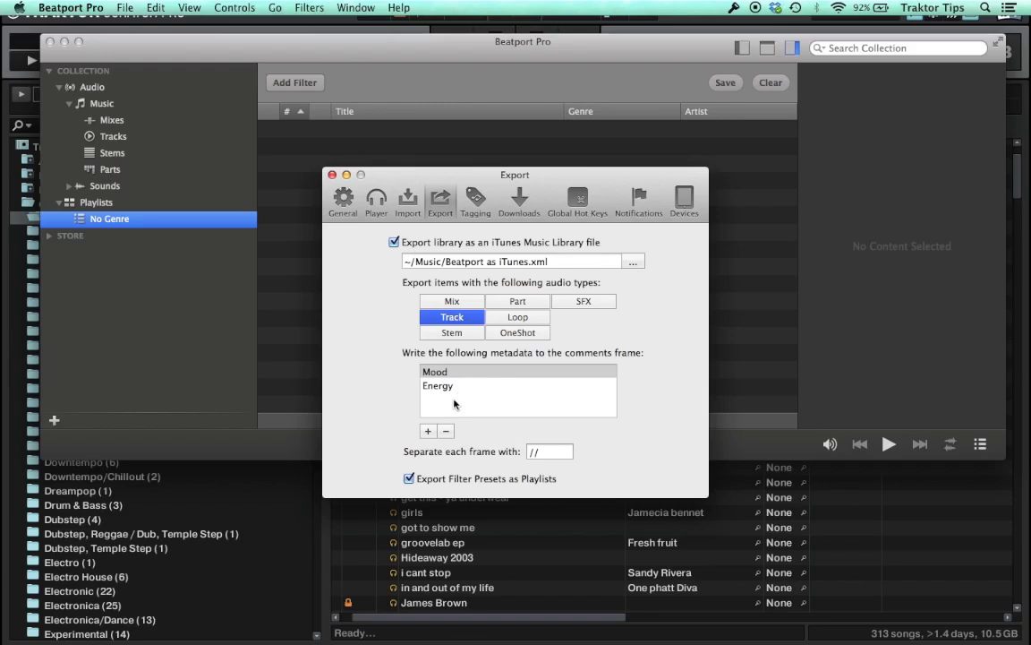
{"action": "left_click", "coordinate": [546, 451]}
{"action": "left_click", "coordinate": [332, 174]}
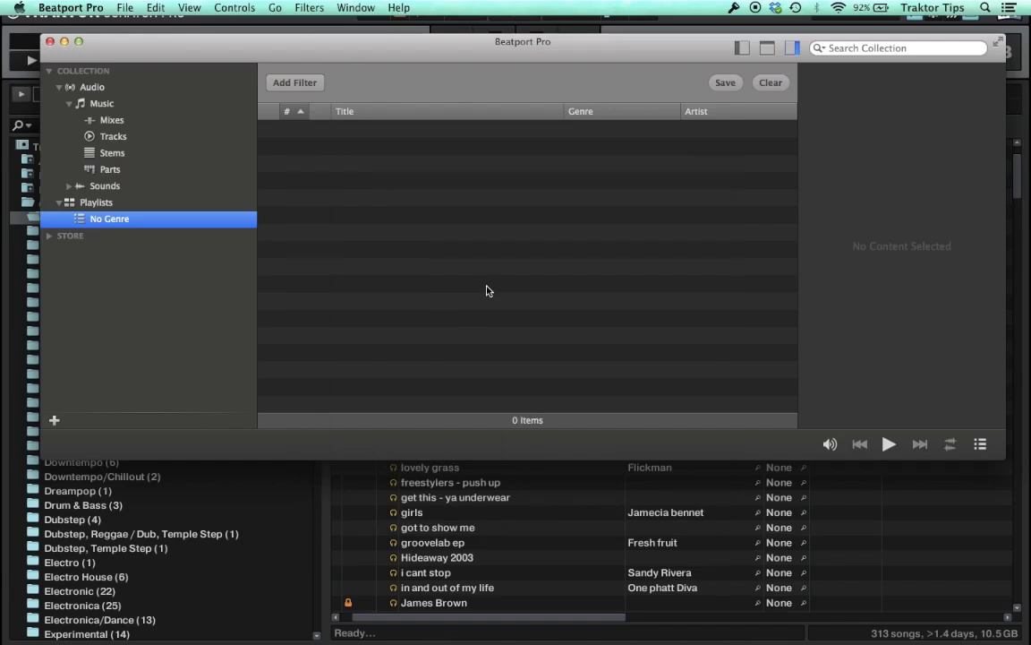
{"action": "left_click", "coordinate": [426, 507]}
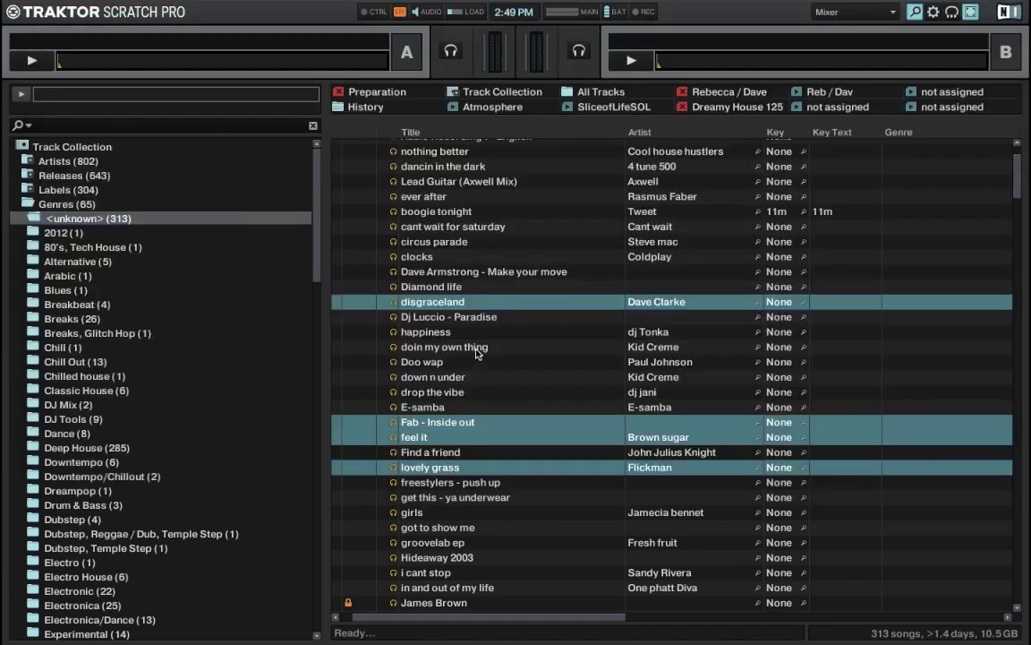
Drag the 17 unknown-genre tracks, Make your move through girls, into Beatport Pro's No Genre playlist
{"action": "left_click", "coordinate": [493, 271]}
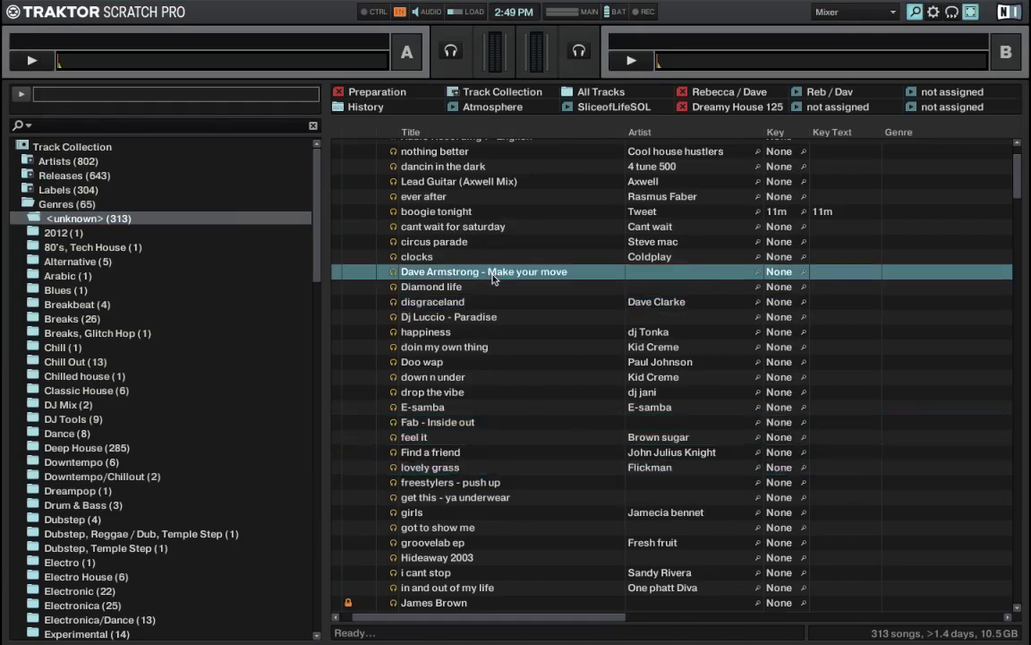
{"action": "left_click", "coordinate": [490, 512], "text": "shift"}
{"action": "left_click_drag", "start_coordinate": [505, 454], "coordinate": [215, 225]}
{"action": "key", "text": "super+Tab"}
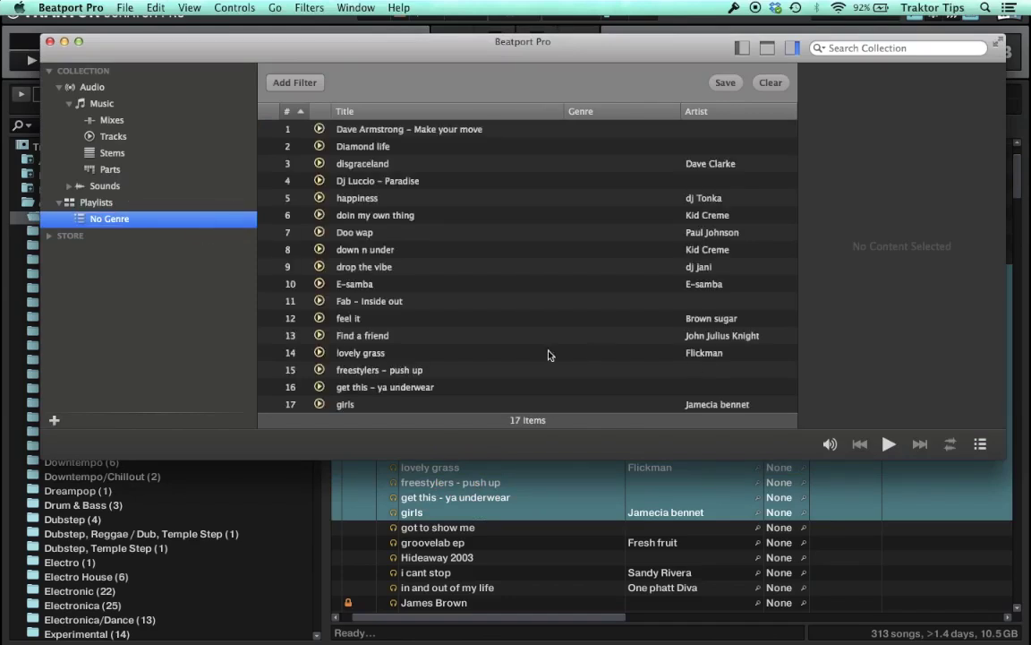
Select the first five No Genre tracks, starting at Make Your Move, and sync them with Beatport
{"action": "scroll", "coordinate": [549, 355], "scroll_direction": "down", "scroll_amount": 1}
{"action": "left_click", "coordinate": [417, 135]}
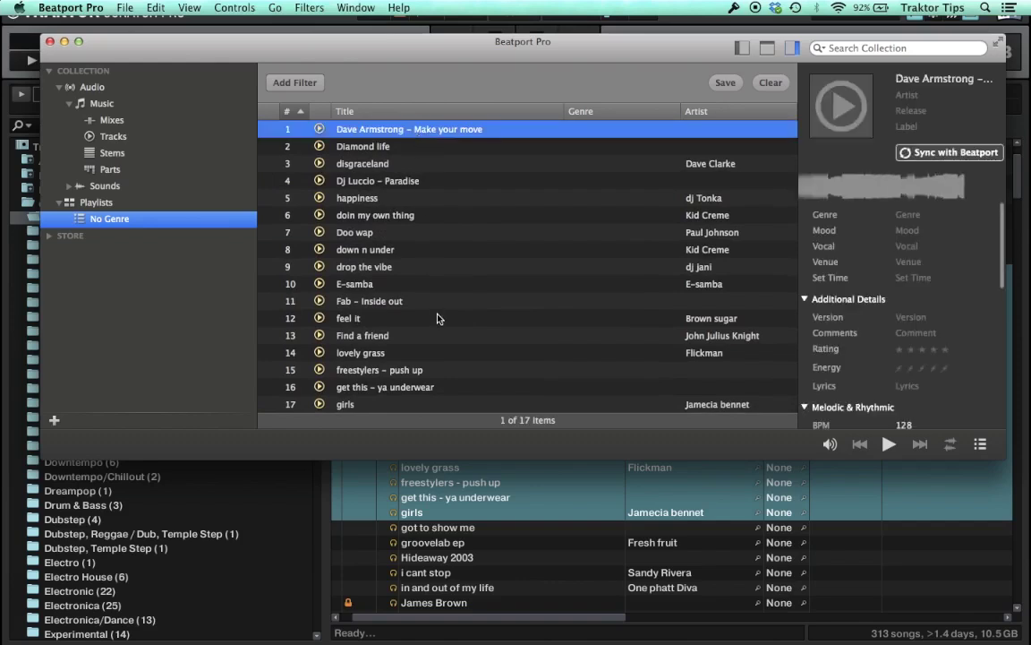
{"action": "left_click", "coordinate": [407, 198], "text": "shift"}
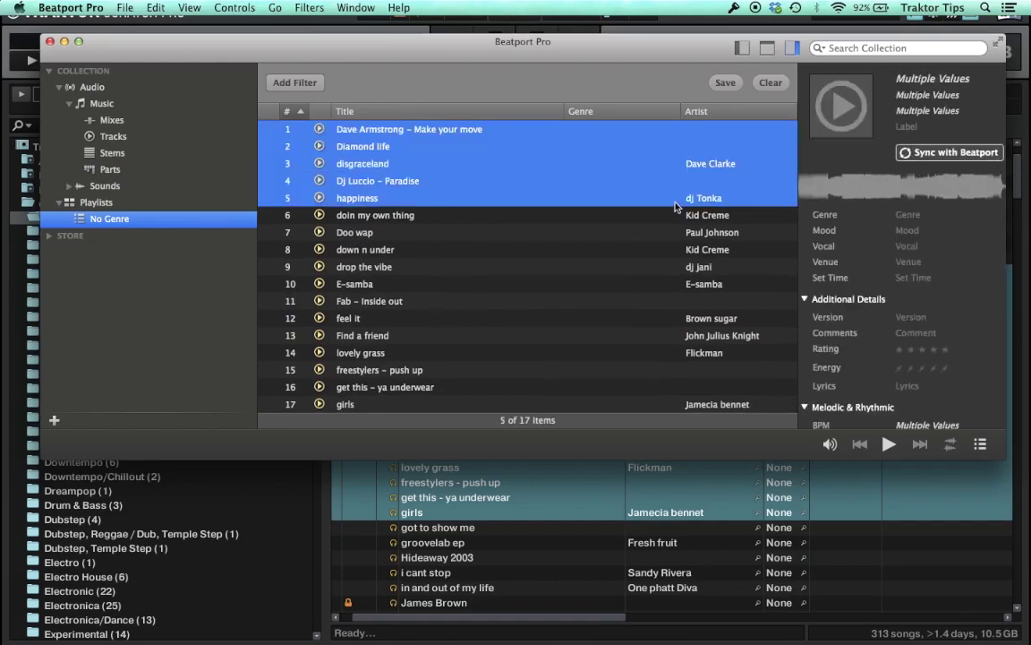
{"action": "left_click", "coordinate": [949, 154]}
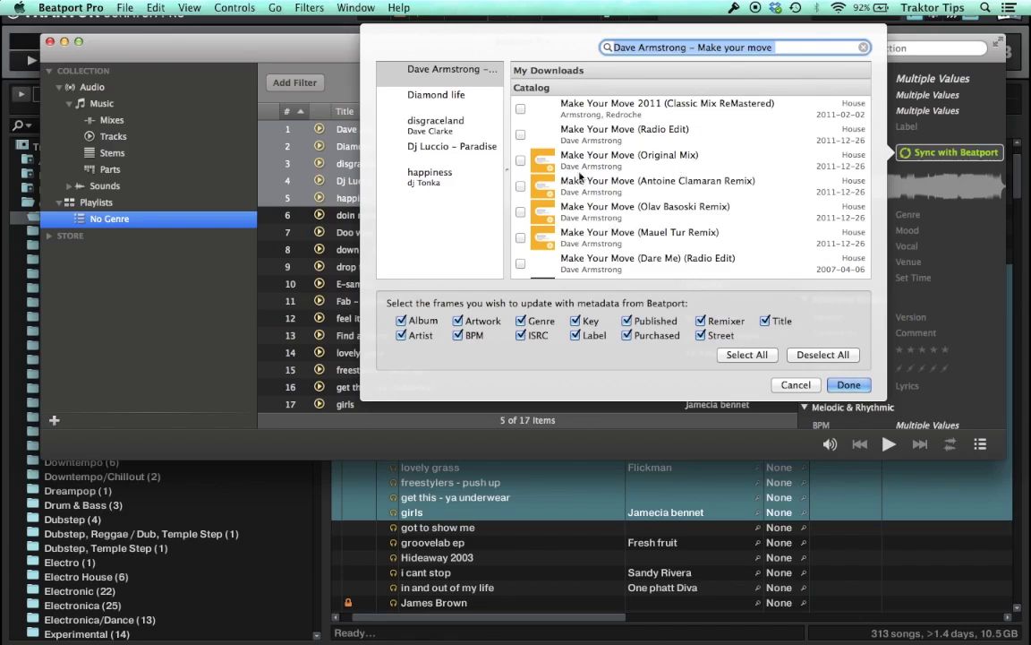
Match Make Your Move to its Original Mix release, review the other four tracks' matches, and apply
{"action": "left_click", "coordinate": [521, 162]}
{"action": "left_click", "coordinate": [454, 97]}
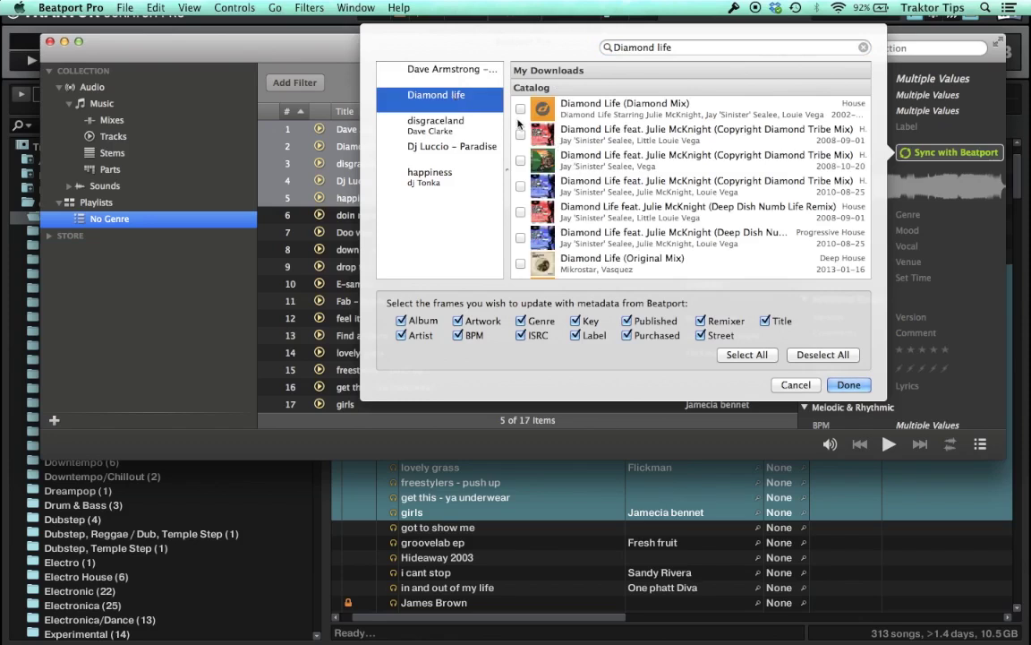
{"action": "left_click", "coordinate": [452, 131]}
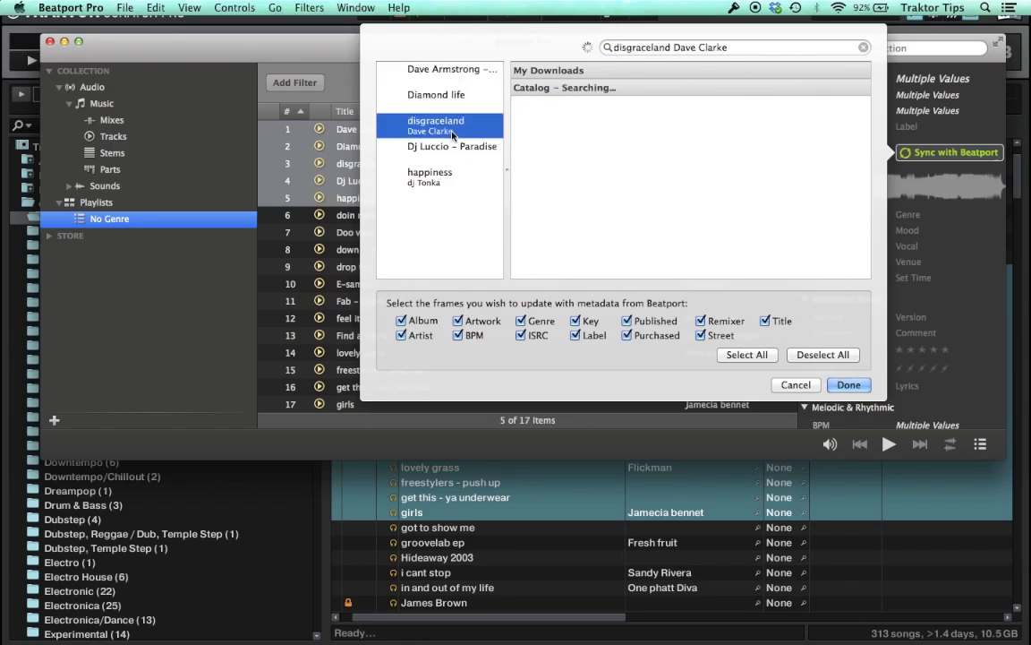
{"action": "scroll", "coordinate": [600, 176], "scroll_direction": "down", "scroll_amount": 5}
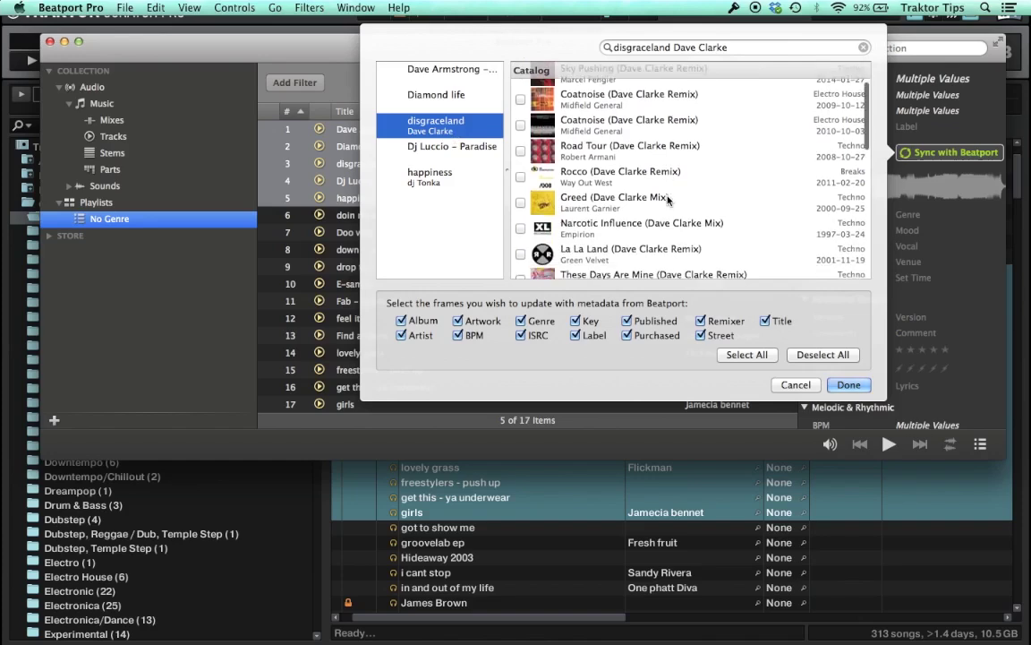
{"action": "scroll", "coordinate": [667, 199], "scroll_direction": "down", "scroll_amount": 8}
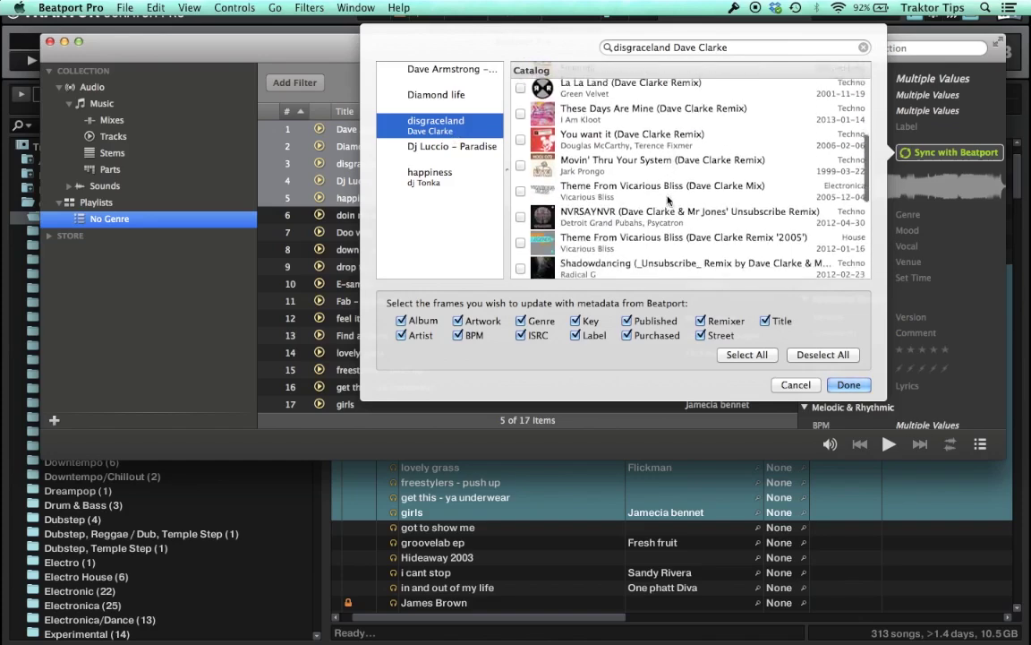
{"action": "scroll", "coordinate": [667, 199], "scroll_direction": "down", "scroll_amount": 5}
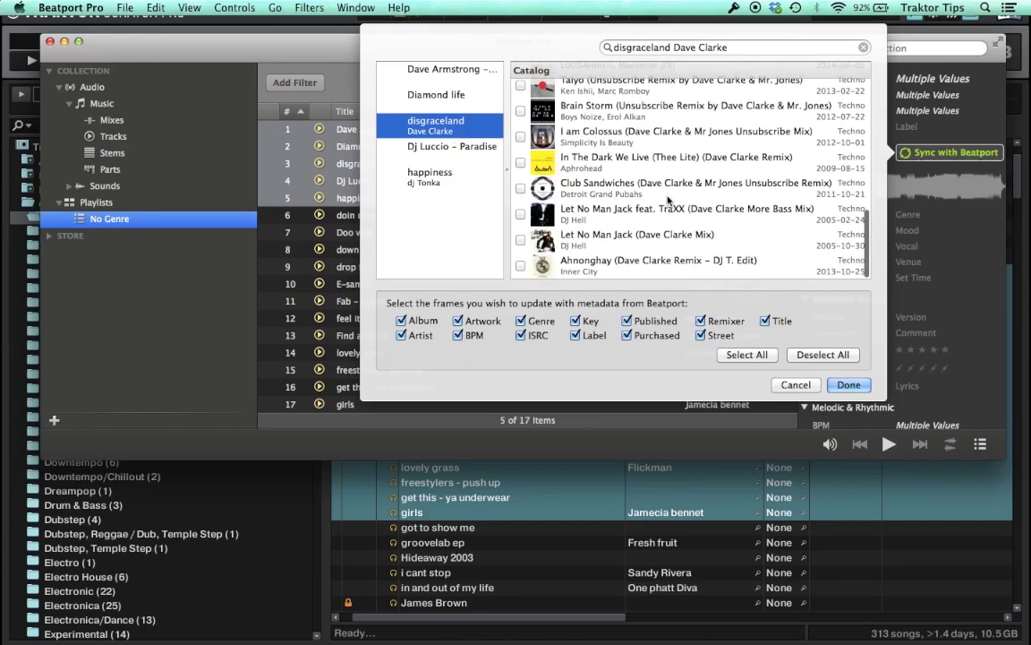
{"action": "scroll", "coordinate": [667, 200], "scroll_direction": "up", "scroll_amount": 15}
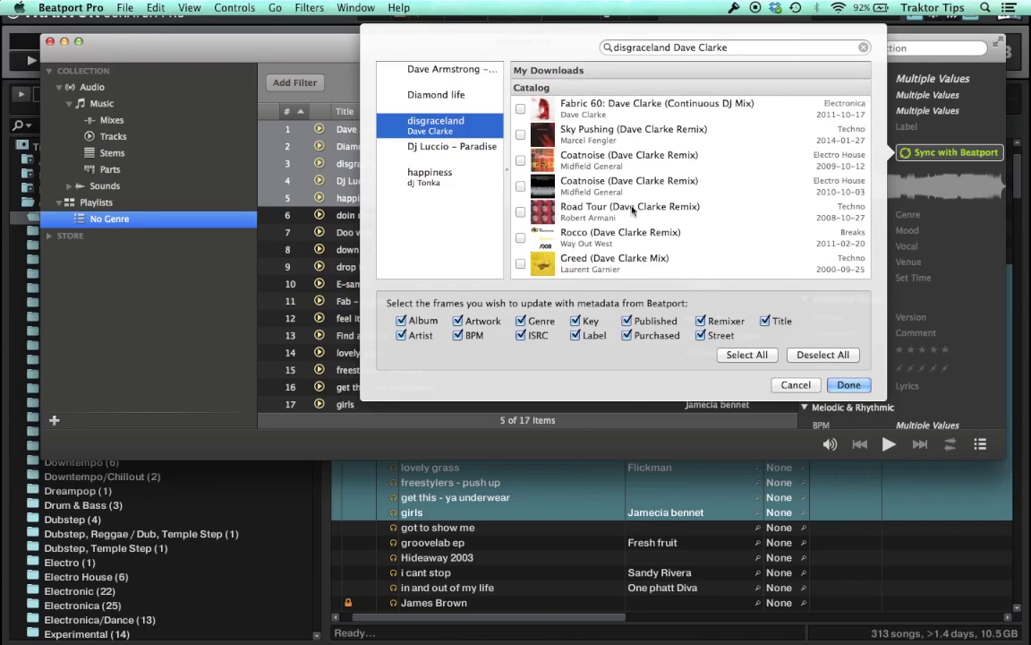
{"action": "left_click", "coordinate": [454, 149]}
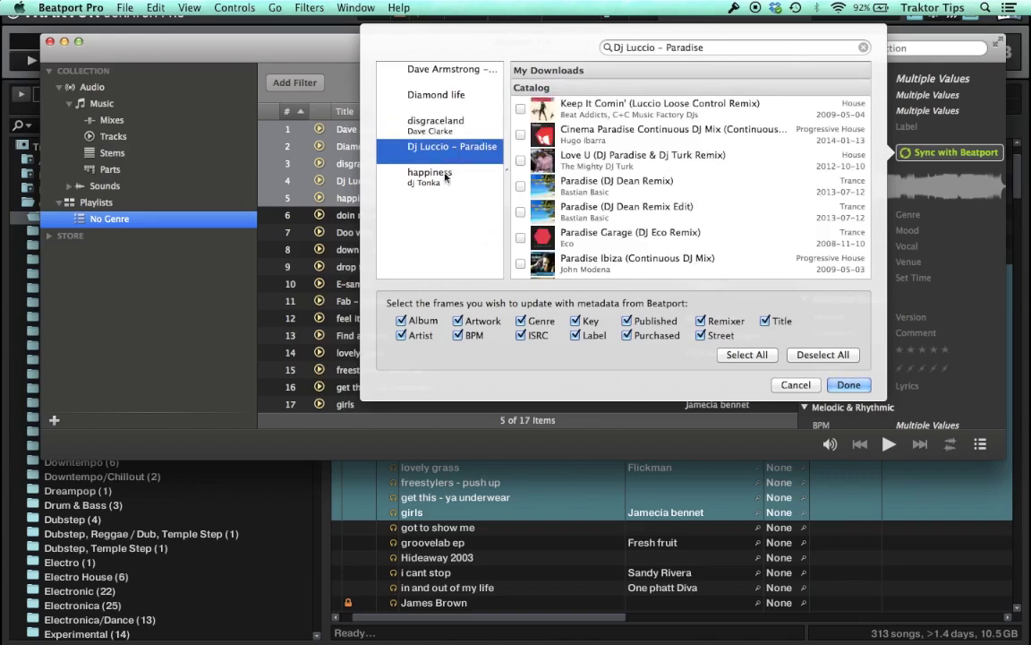
{"action": "left_click", "coordinate": [450, 176]}
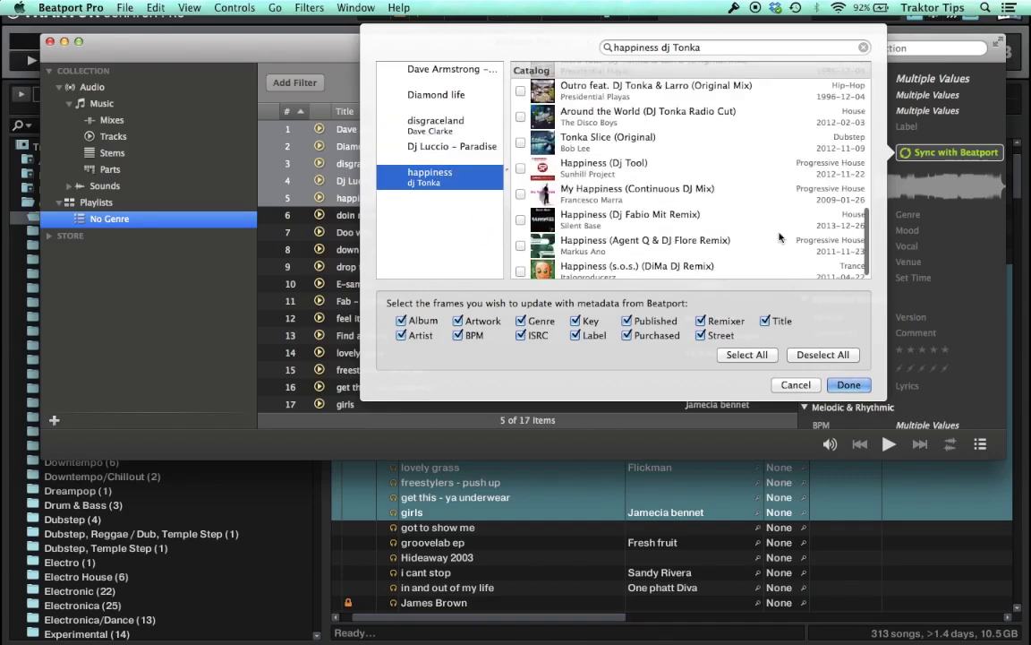
{"action": "left_click", "coordinate": [853, 386]}
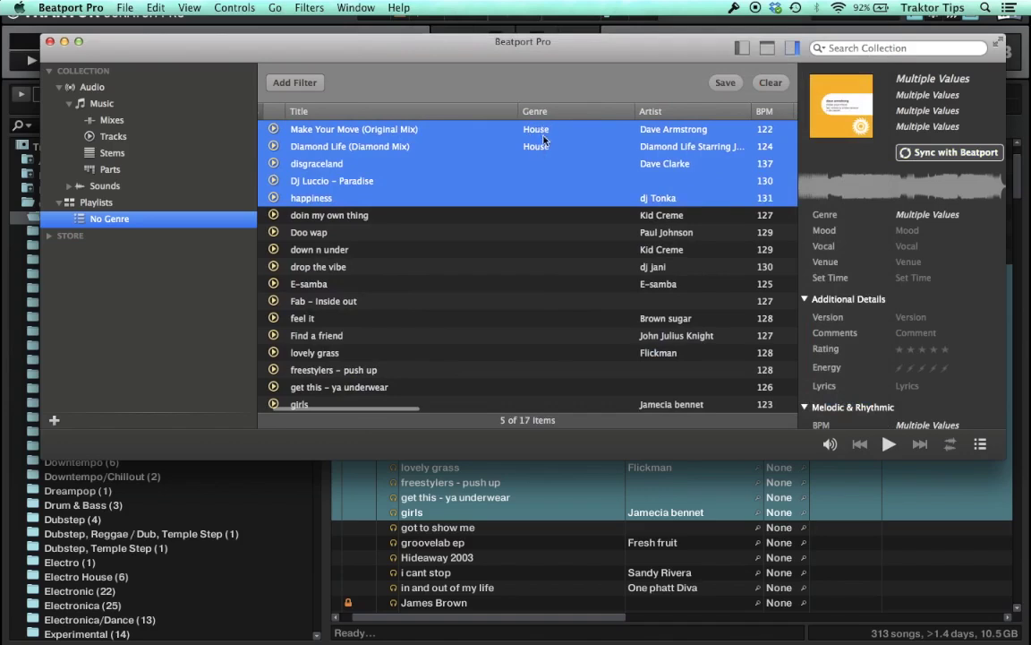
Audition Make Your Move (Original Mix), skipping through it up to about 05:18
{"action": "left_click", "coordinate": [545, 134]}
{"action": "left_click", "coordinate": [552, 149]}
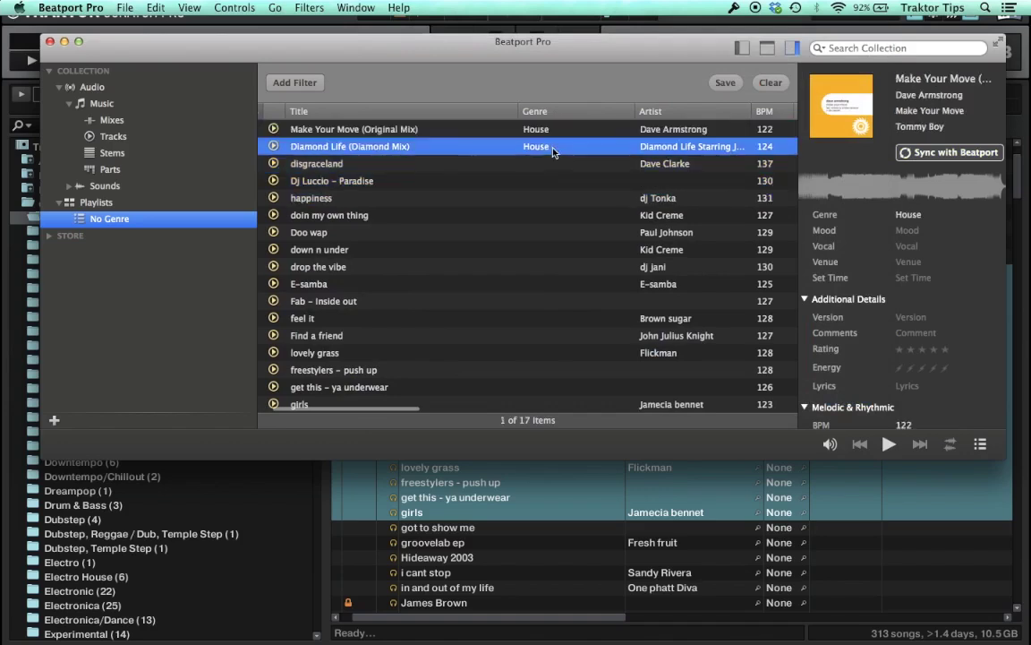
{"action": "scroll", "coordinate": [552, 152], "scroll_direction": "right", "scroll_amount": 8}
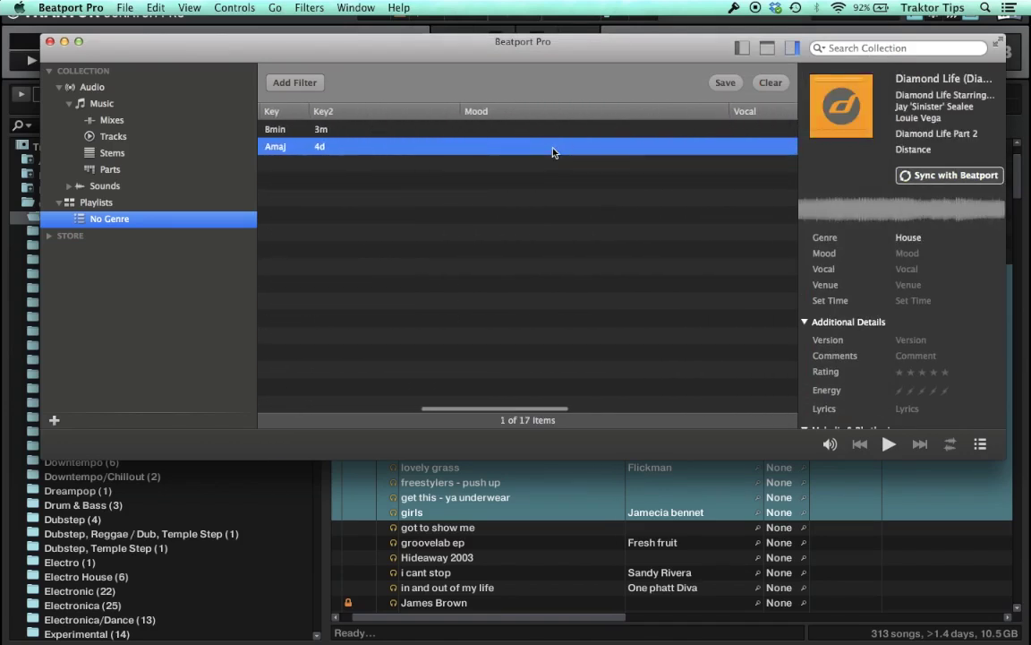
{"action": "scroll", "coordinate": [553, 152], "scroll_direction": "left", "scroll_amount": 10}
{"action": "scroll", "coordinate": [552, 150], "scroll_direction": "right", "scroll_amount": 2}
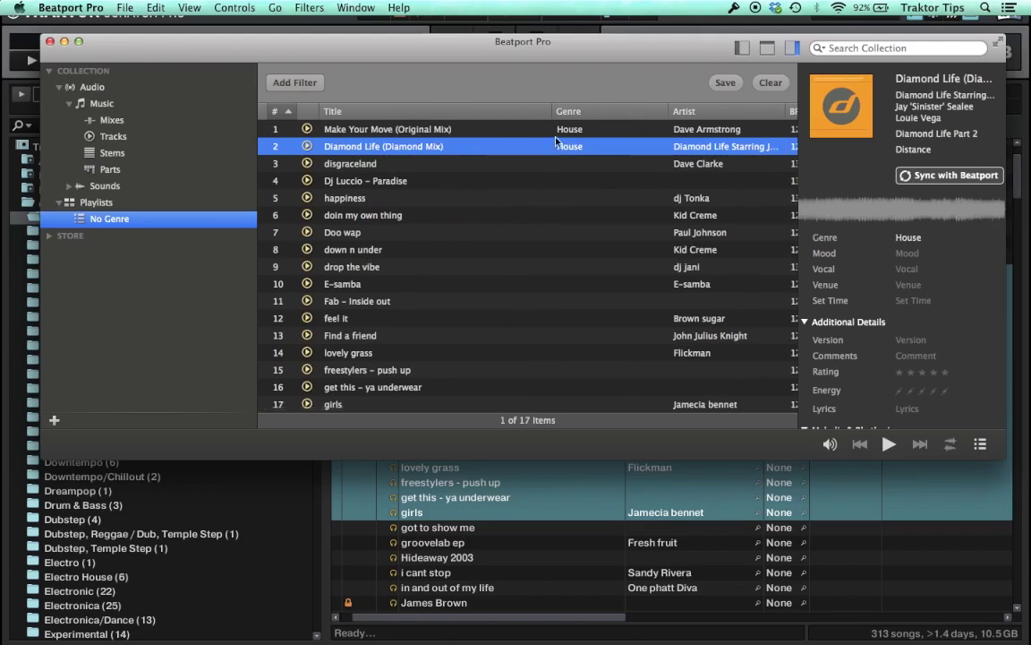
{"action": "double_click", "coordinate": [564, 129]}
{"action": "left_click", "coordinate": [419, 445]}
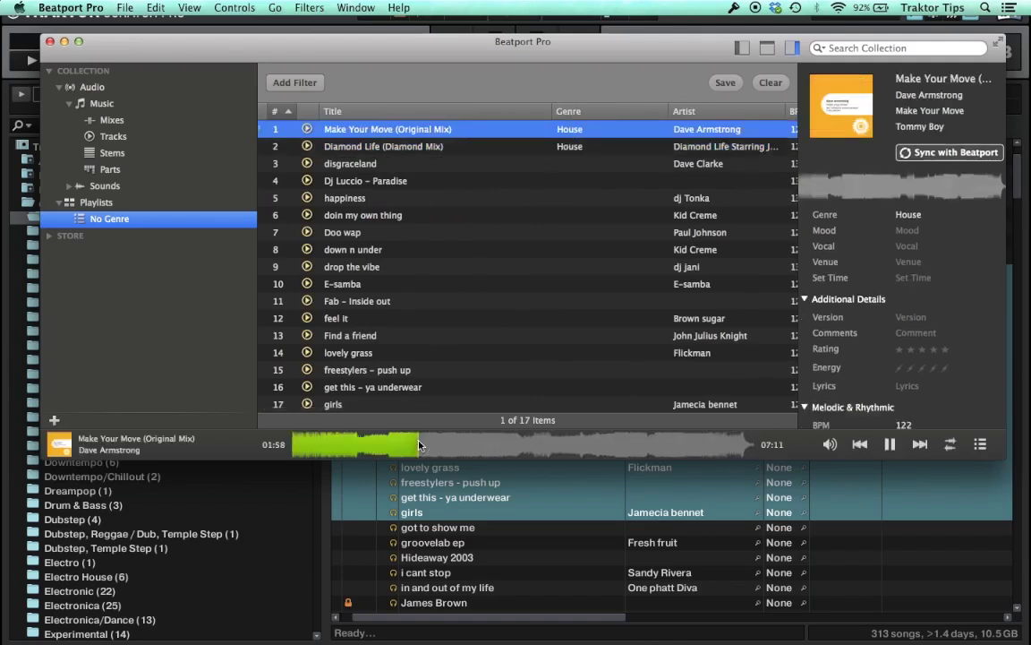
{"action": "left_click", "coordinate": [488, 450]}
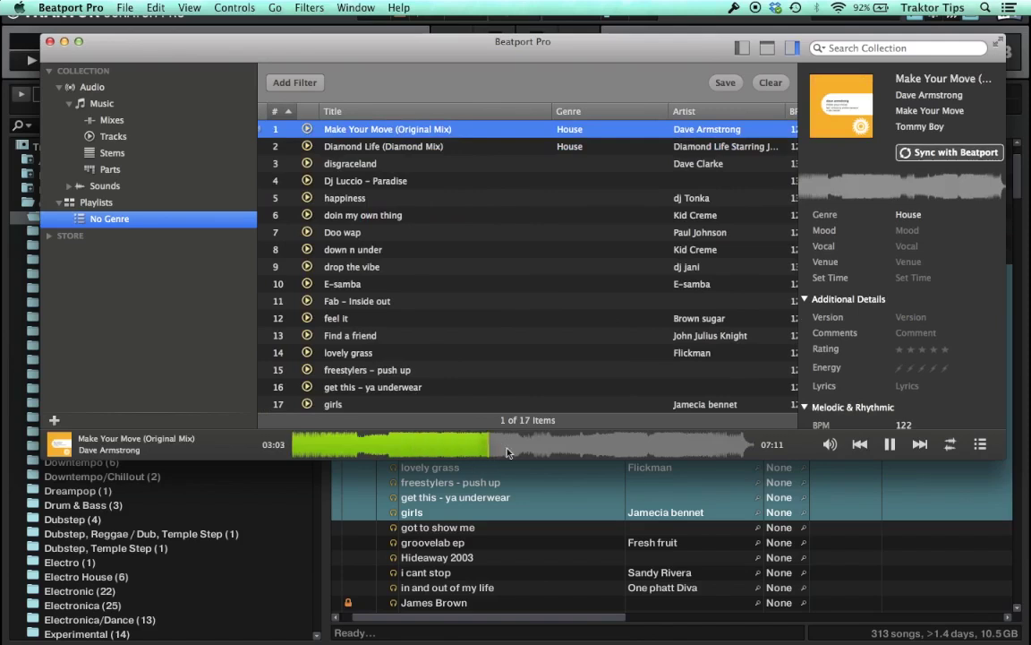
{"action": "left_click", "coordinate": [590, 451]}
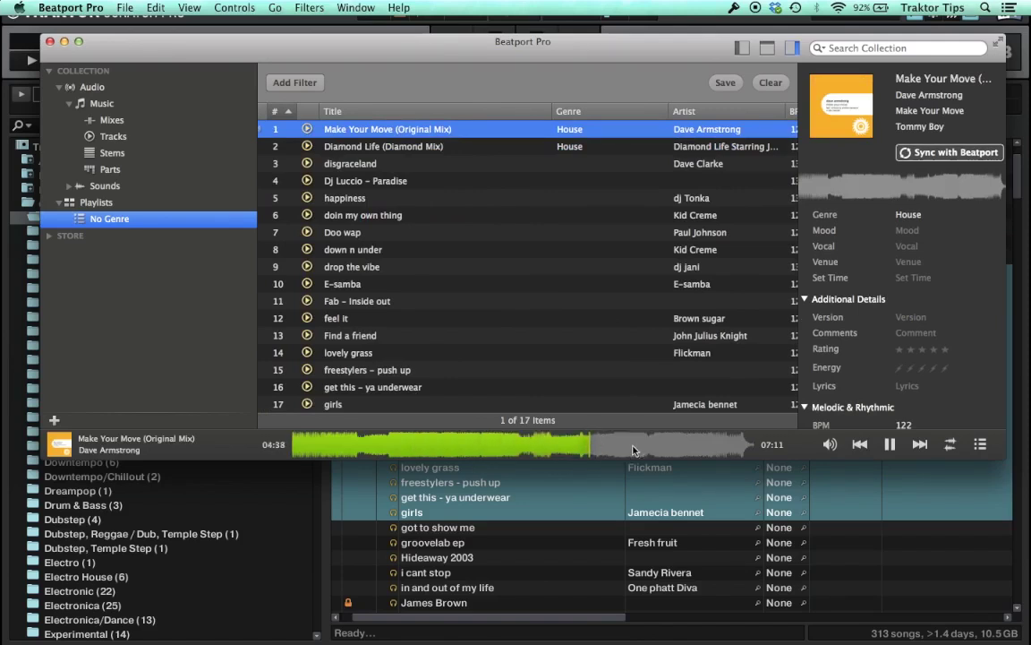
{"action": "left_click", "coordinate": [633, 451]}
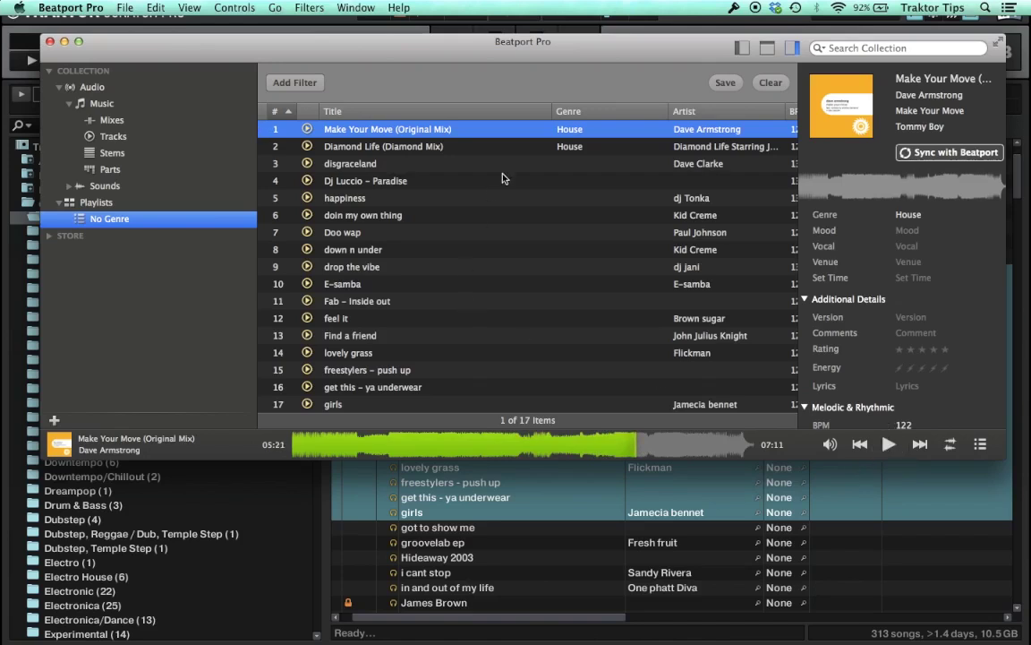
Rate Make Your Move's energy 4 of 5 and tag its mood Disco, Funky, Filtered, Vocal
{"action": "left_click", "coordinate": [934, 368]}
{"action": "left_click", "coordinate": [907, 232]}
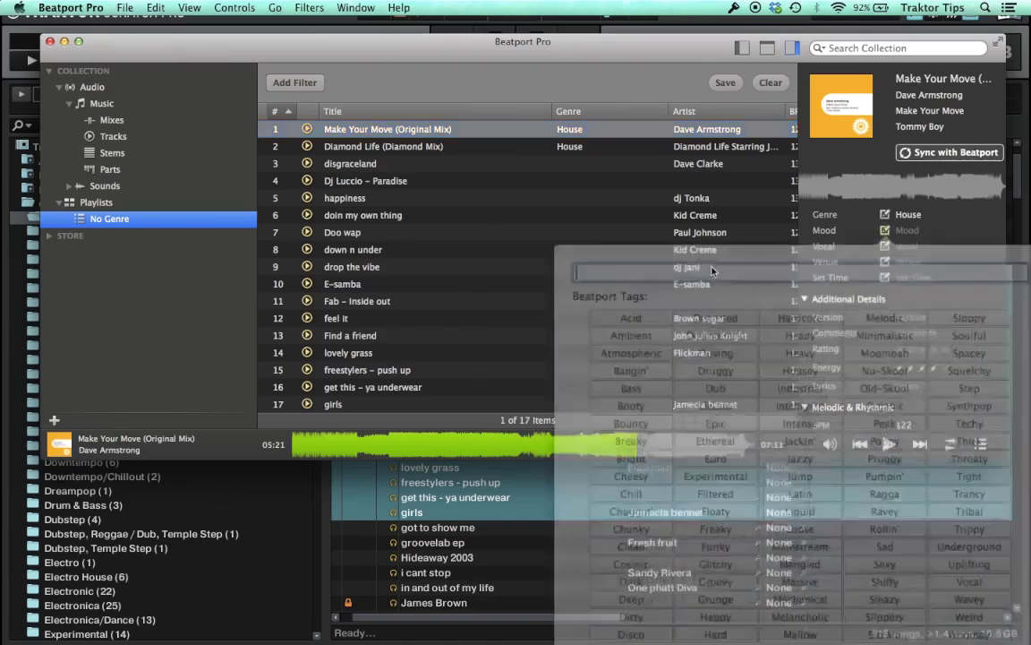
{"action": "left_click", "coordinate": [668, 577]}
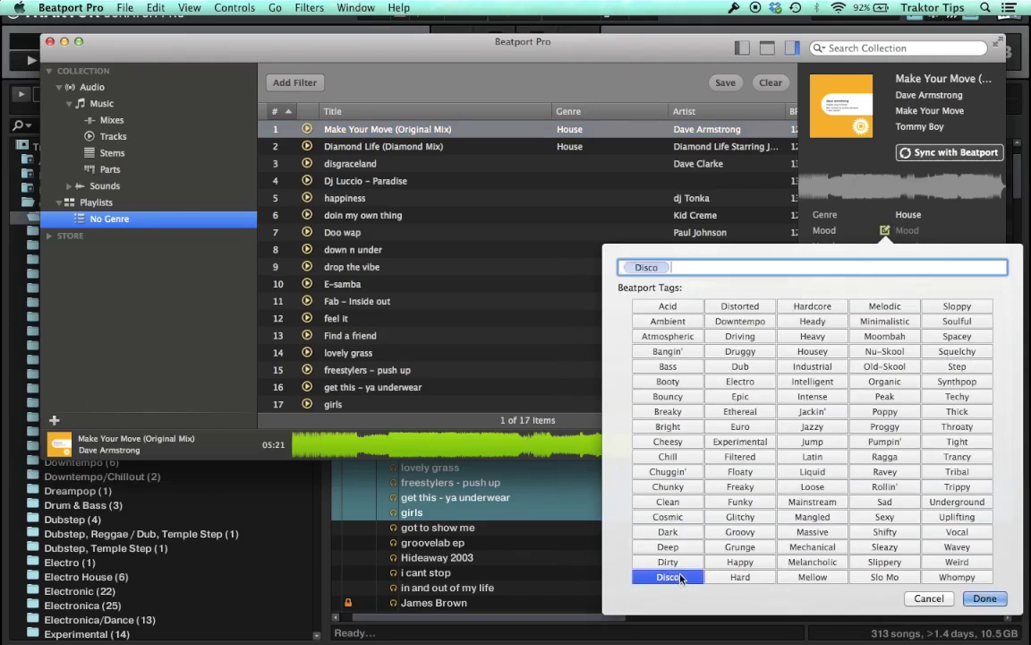
{"action": "left_click", "coordinate": [739, 501]}
{"action": "left_click", "coordinate": [741, 457]}
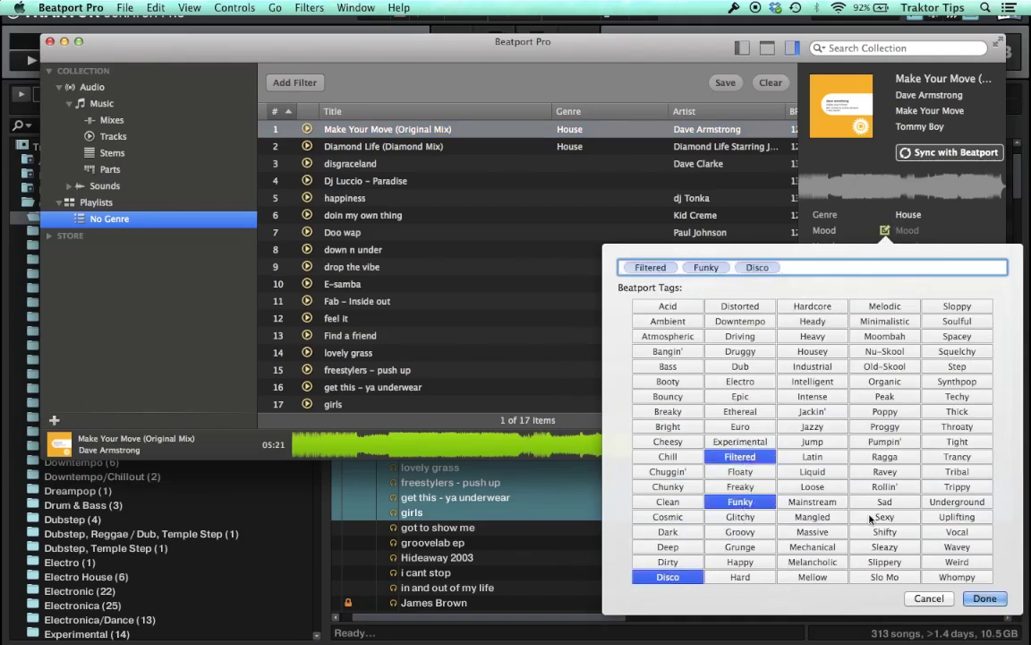
{"action": "left_click", "coordinate": [957, 532]}
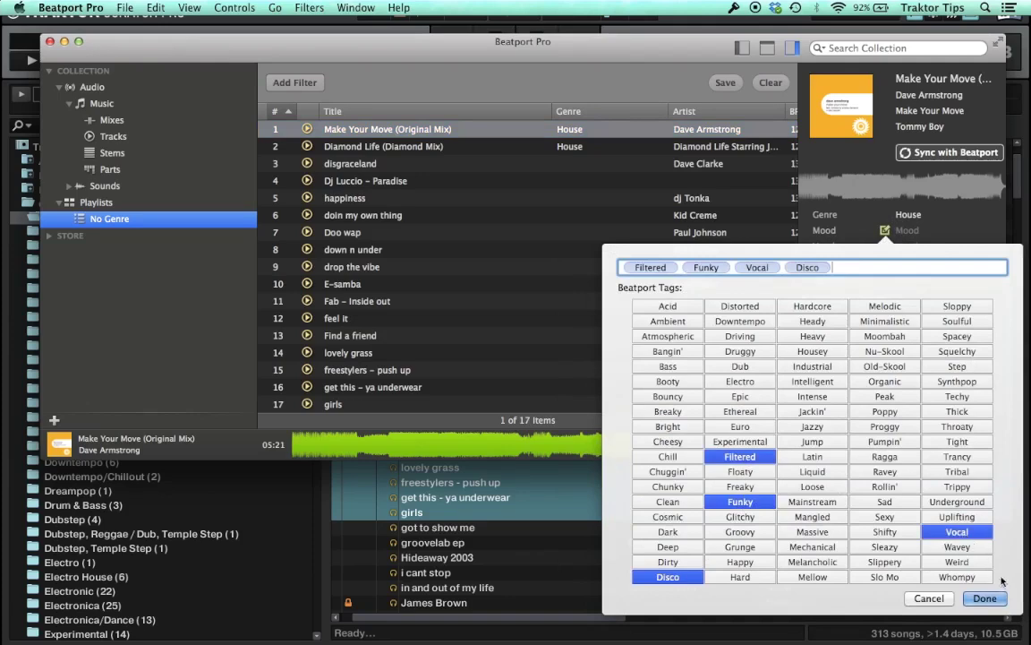
{"action": "left_click", "coordinate": [985, 598]}
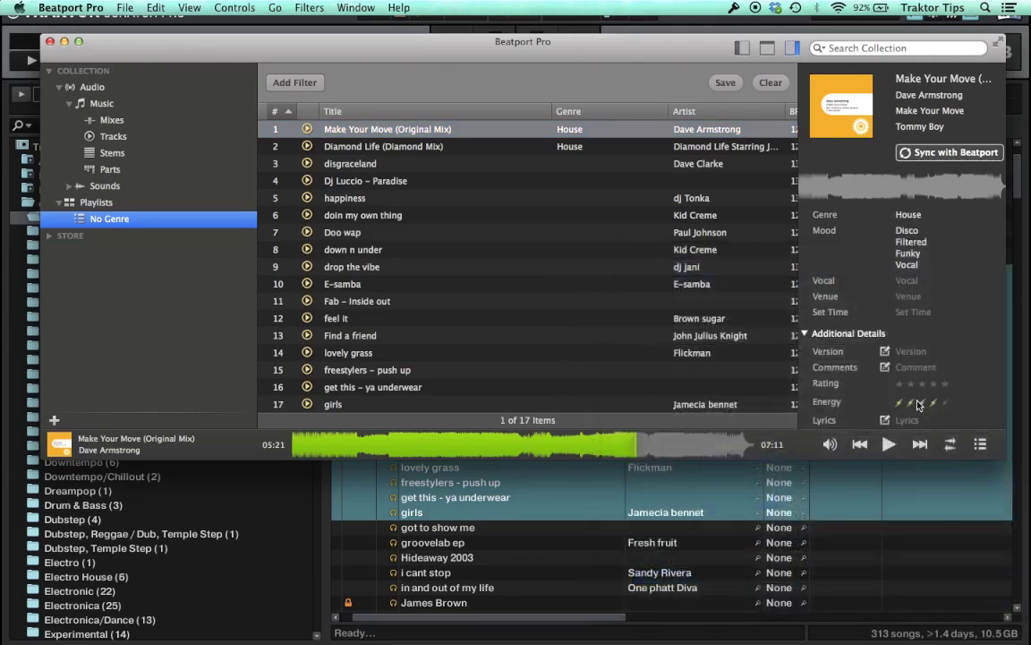
{"action": "left_click", "coordinate": [578, 149]}
Audition Diamond Life (Diamond Mix), skipping ahead to about 04:40, then pause playback
{"action": "double_click", "coordinate": [577, 153]}
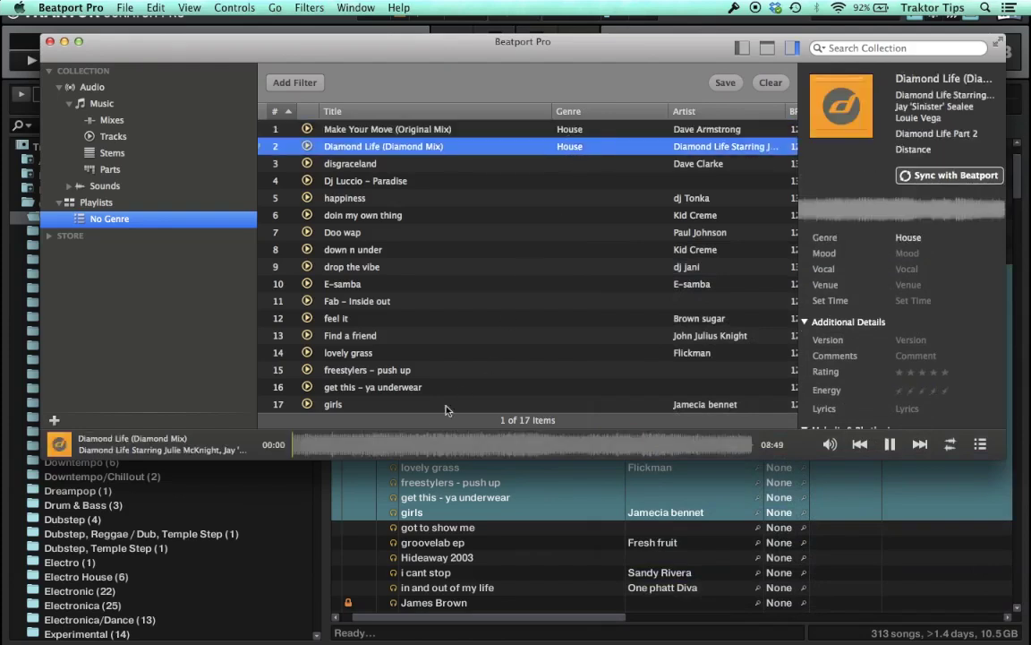
{"action": "left_click", "coordinate": [413, 453]}
{"action": "left_click", "coordinate": [473, 453]}
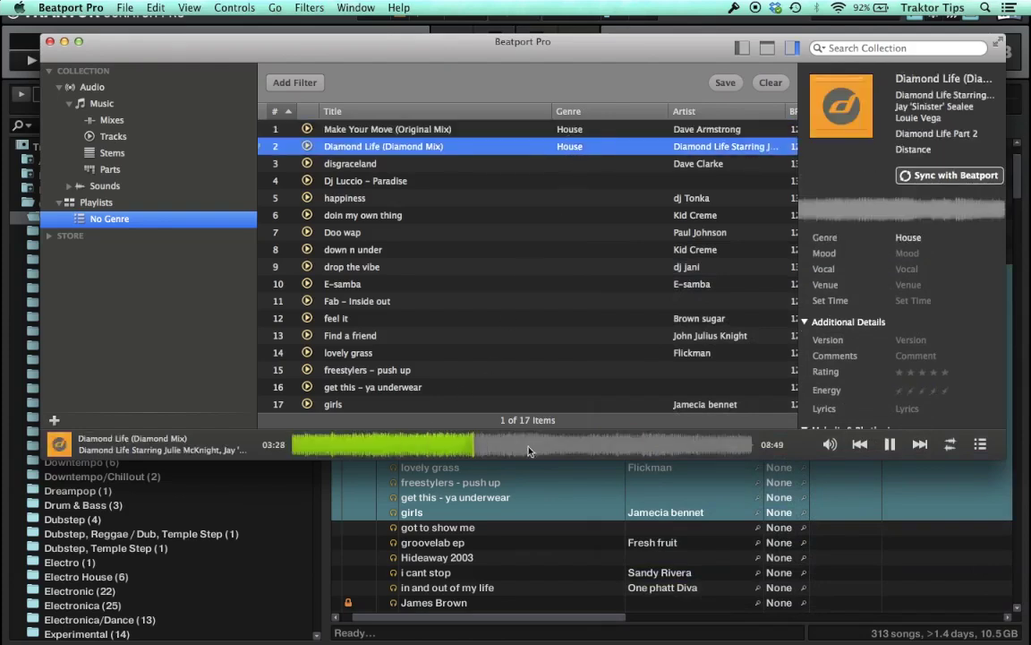
{"action": "left_click", "coordinate": [537, 450]}
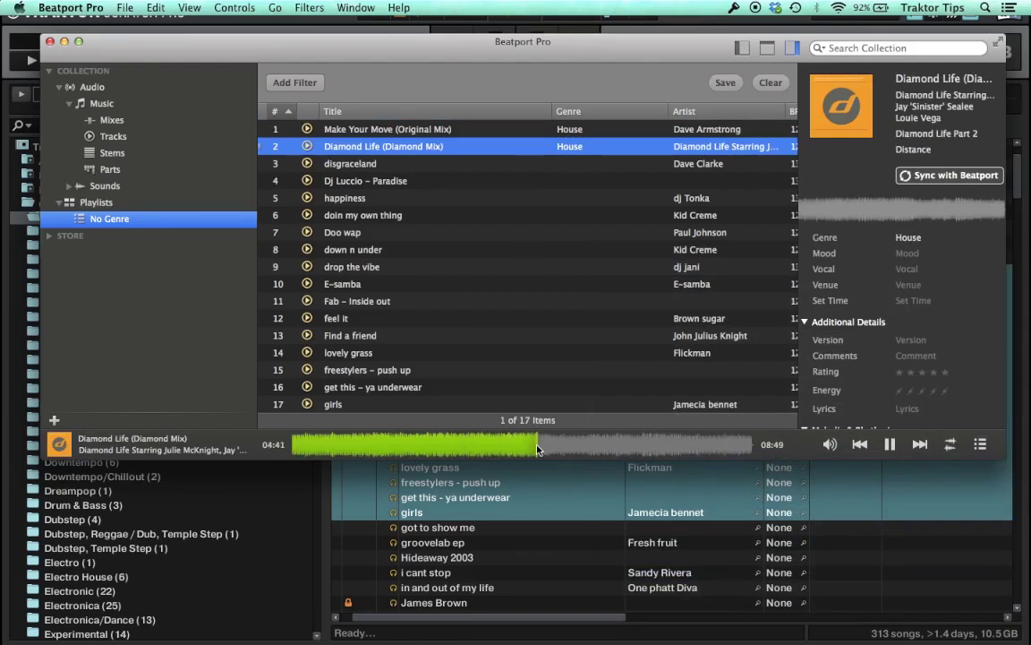
{"action": "key", "text": "space"}
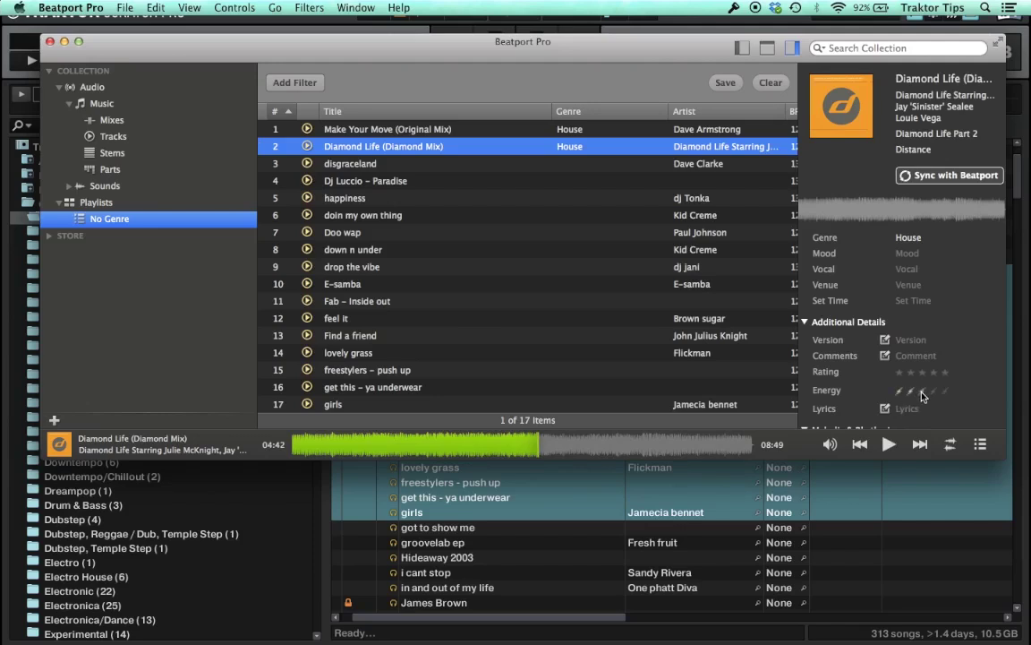
Rate Diamond Life's energy 3 of 5 and tag its mood Happy, Disco, Funky, Vocal, Uplifting
{"action": "left_click", "coordinate": [922, 392]}
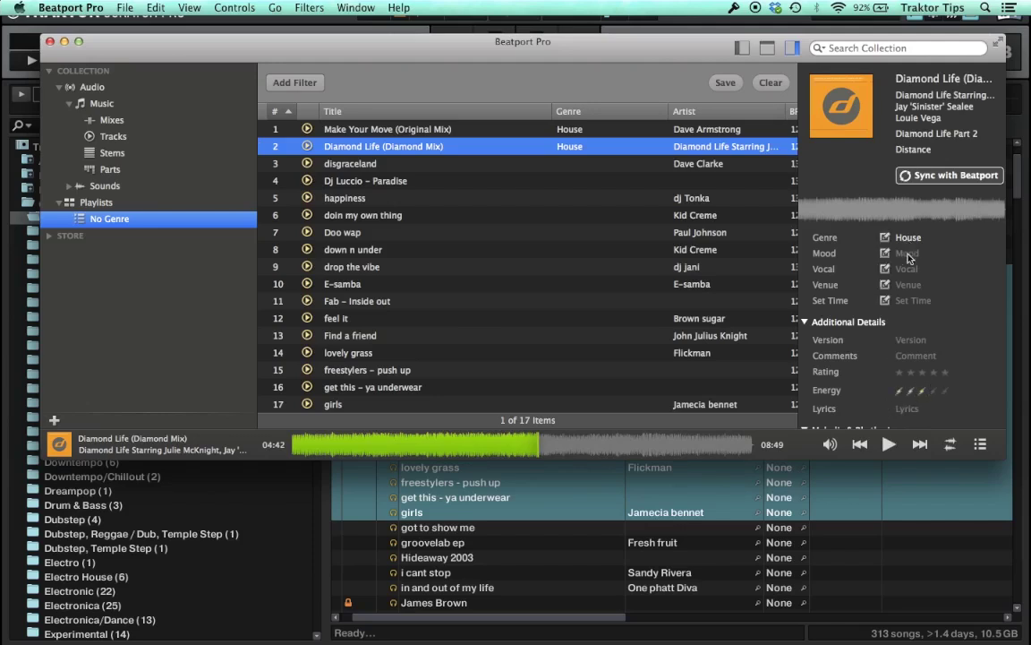
{"action": "left_click", "coordinate": [886, 255]}
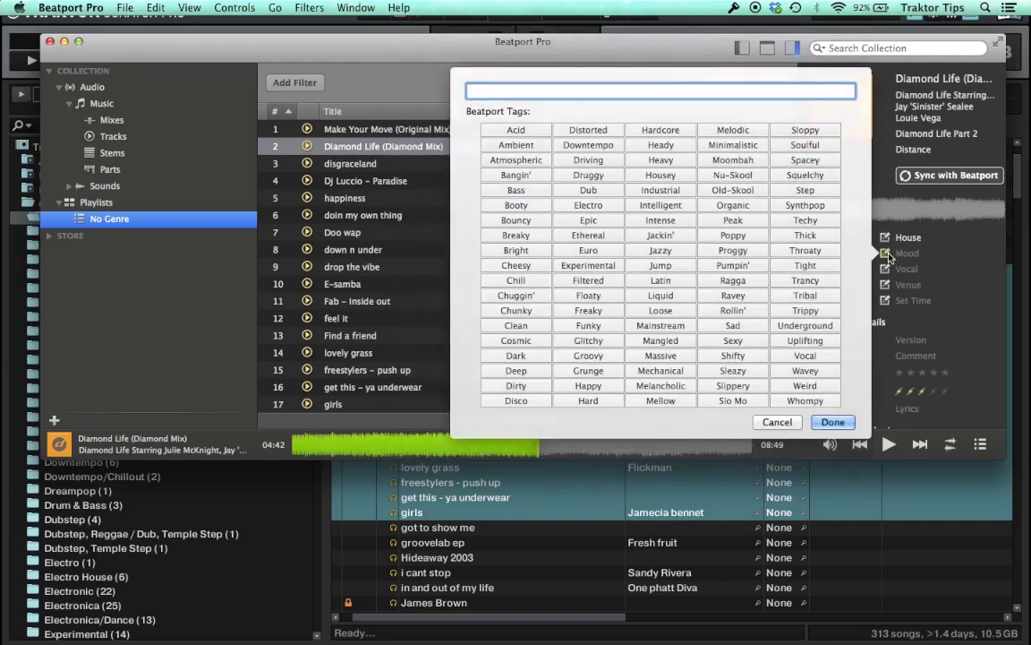
{"action": "left_click", "coordinate": [595, 385]}
{"action": "left_click", "coordinate": [531, 402]}
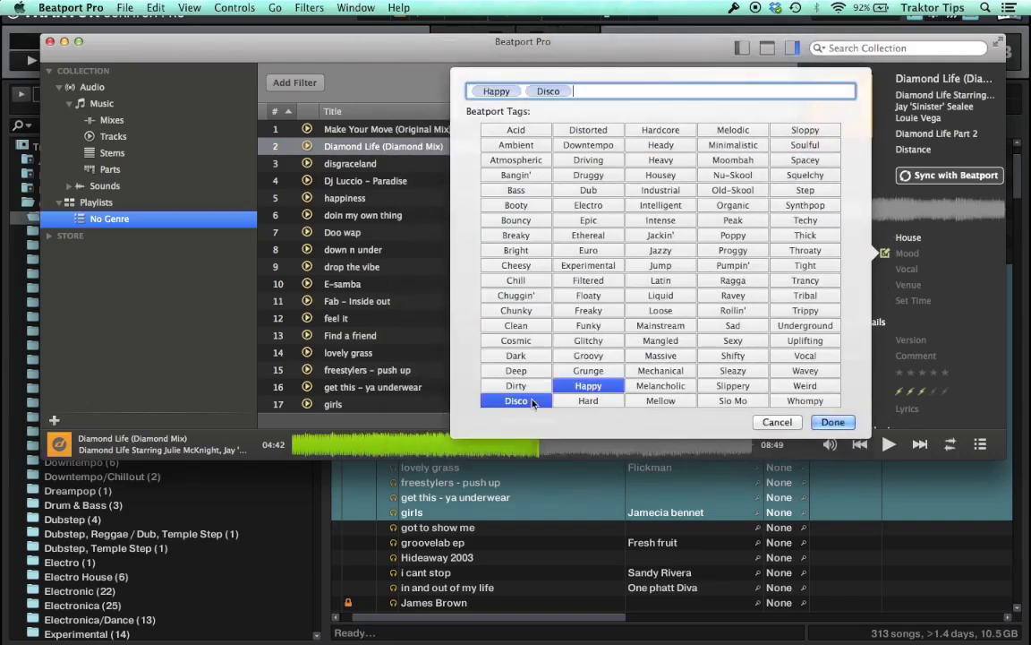
{"action": "left_click", "coordinate": [588, 325]}
{"action": "left_click", "coordinate": [825, 357]}
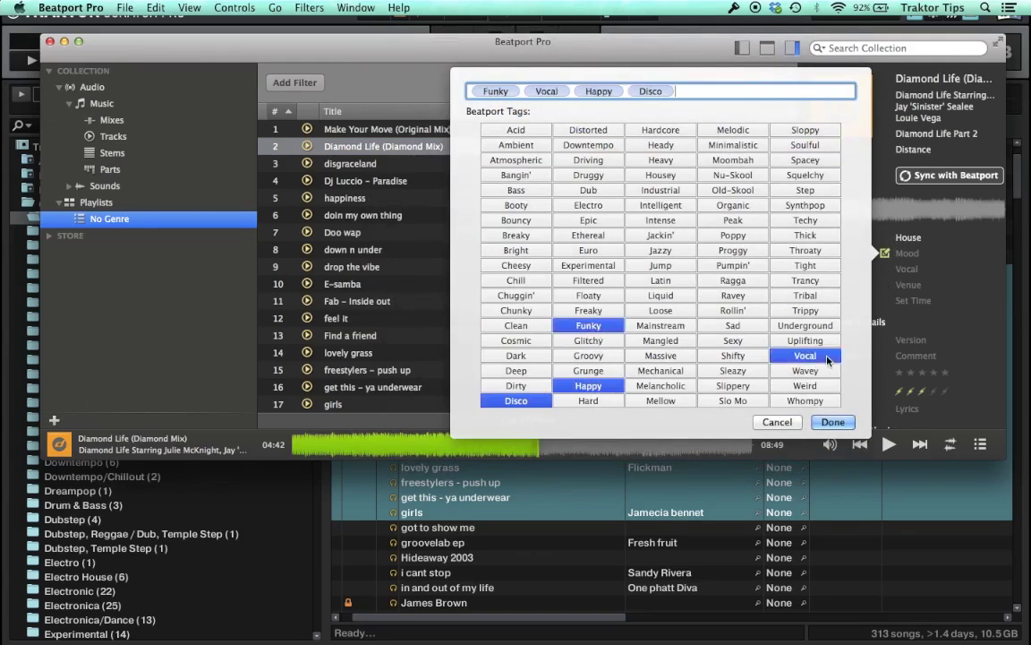
{"action": "left_click", "coordinate": [810, 341]}
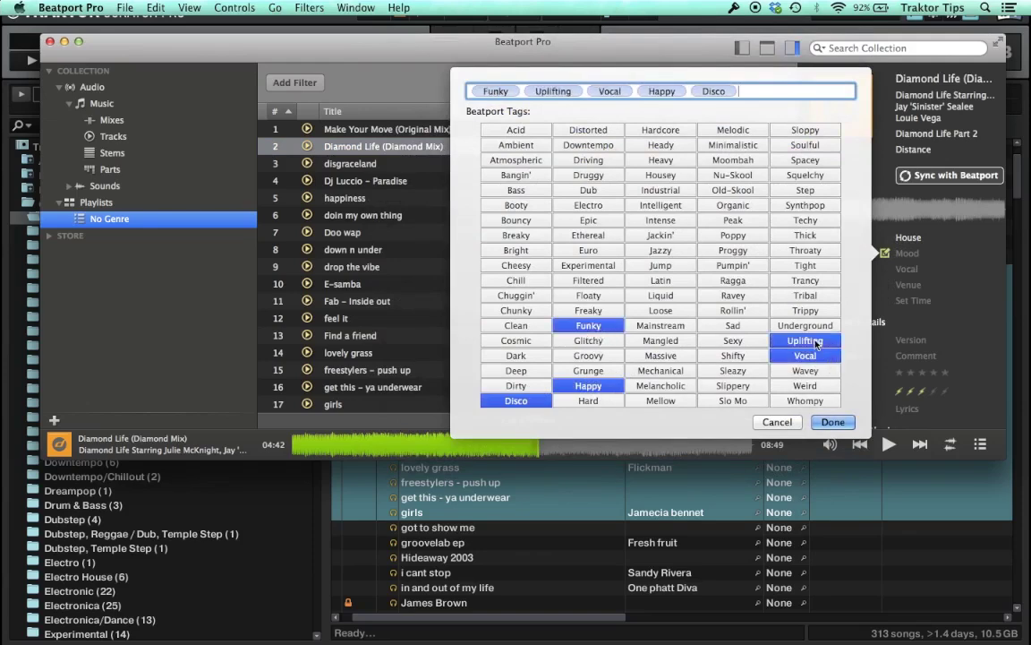
{"action": "left_click", "coordinate": [836, 420]}
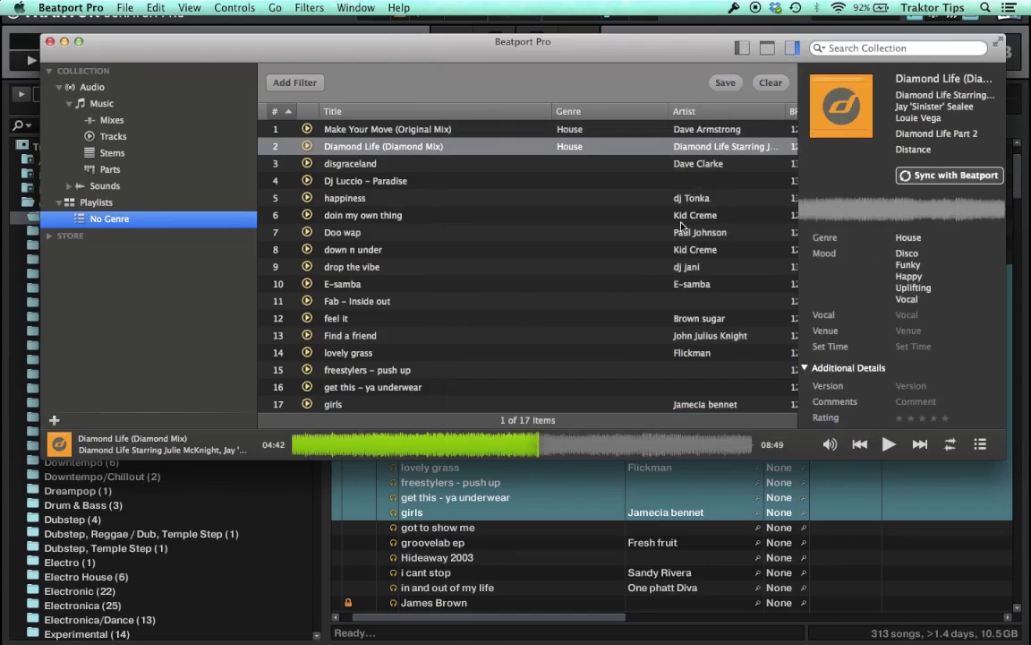
{"action": "scroll", "coordinate": [681, 227], "scroll_direction": "right", "scroll_amount": 10}
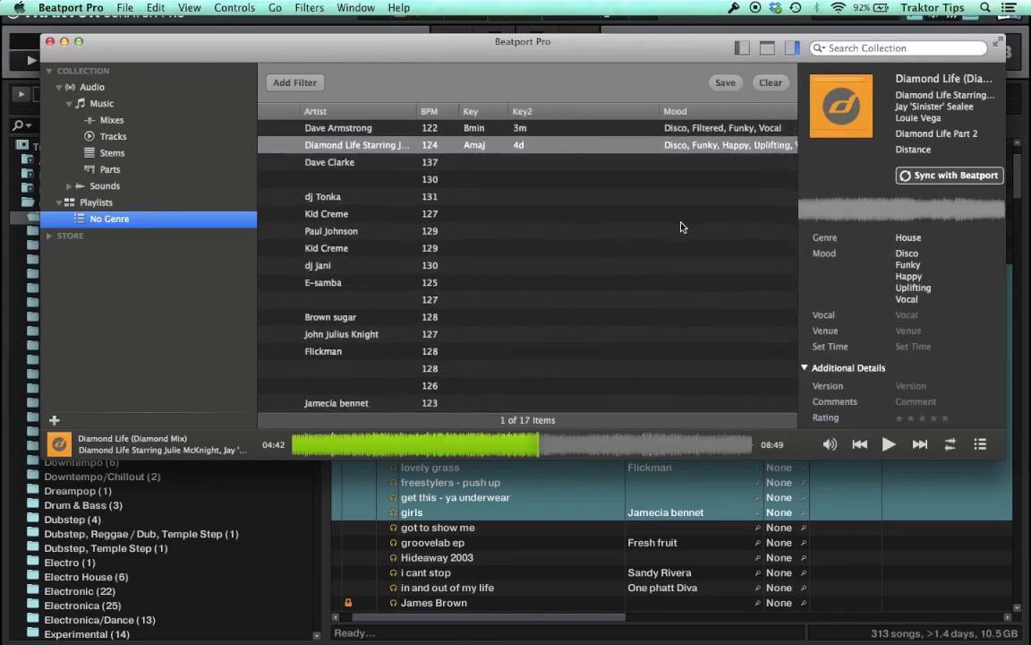
Create a playlist named 'tagged' and drag both tagged House tracks into it
{"action": "scroll", "coordinate": [680, 227], "scroll_direction": "left", "scroll_amount": 8}
{"action": "left_click", "coordinate": [448, 133], "text": "shift"}
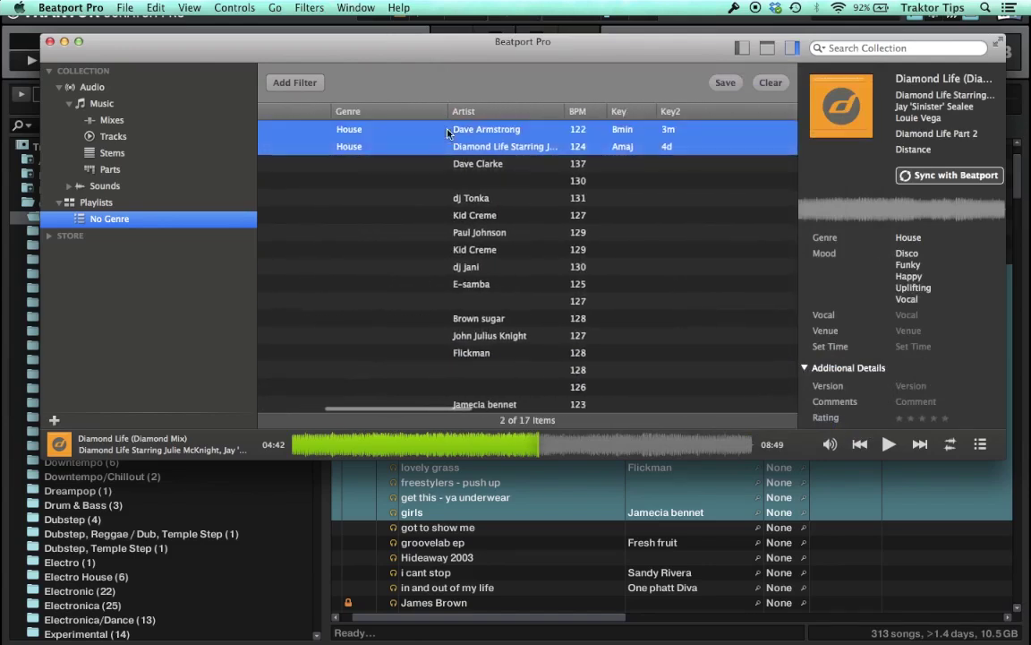
{"action": "left_click", "coordinate": [110, 206]}
{"action": "right_click", "coordinate": [111, 210]}
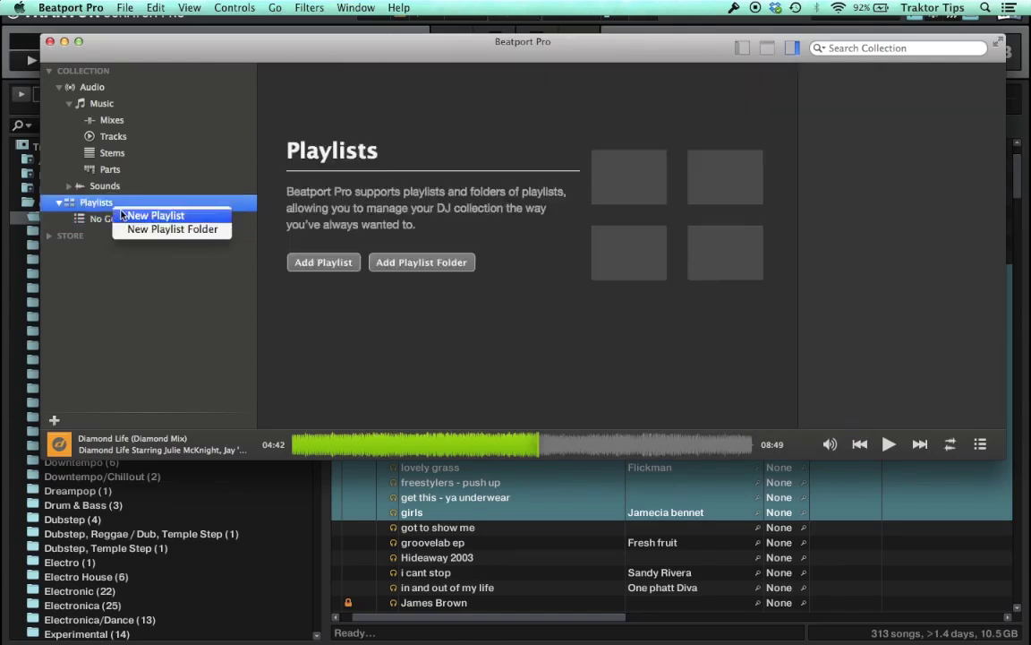
{"action": "left_click", "coordinate": [157, 213]}
{"action": "type", "text": "tagged"}
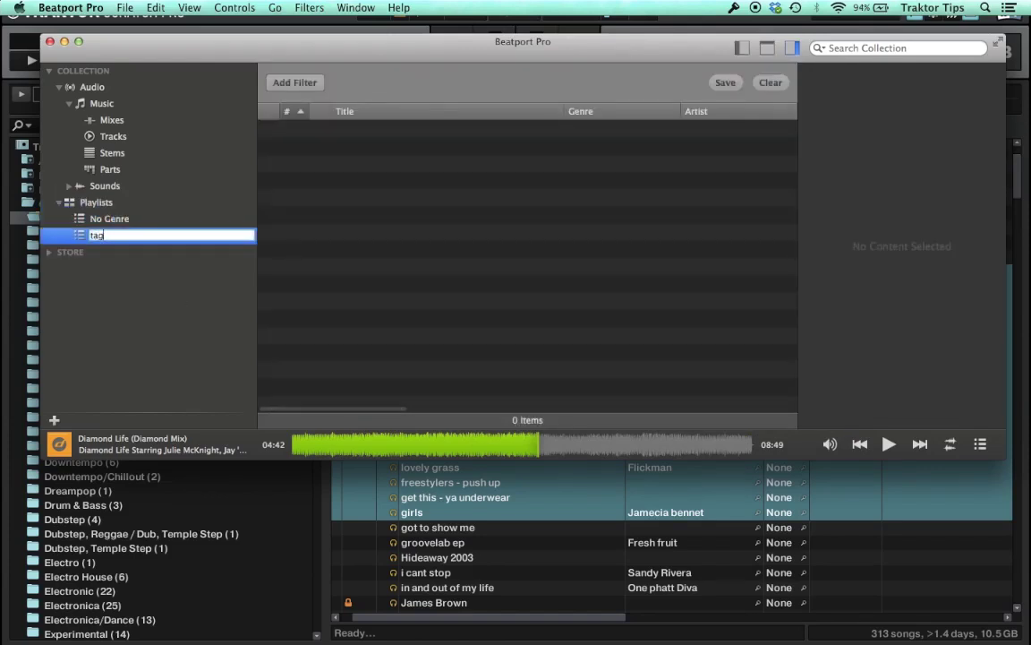
{"action": "left_click", "coordinate": [139, 220]}
{"action": "left_click_drag", "start_coordinate": [514, 129], "coordinate": [177, 239]}
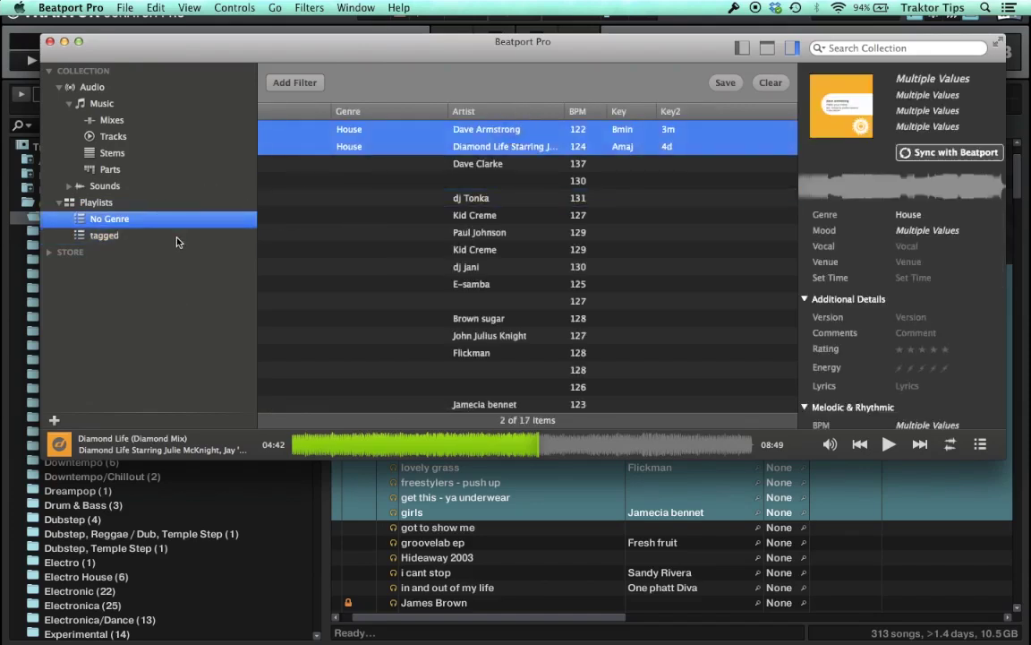
{"action": "left_click", "coordinate": [175, 235]}
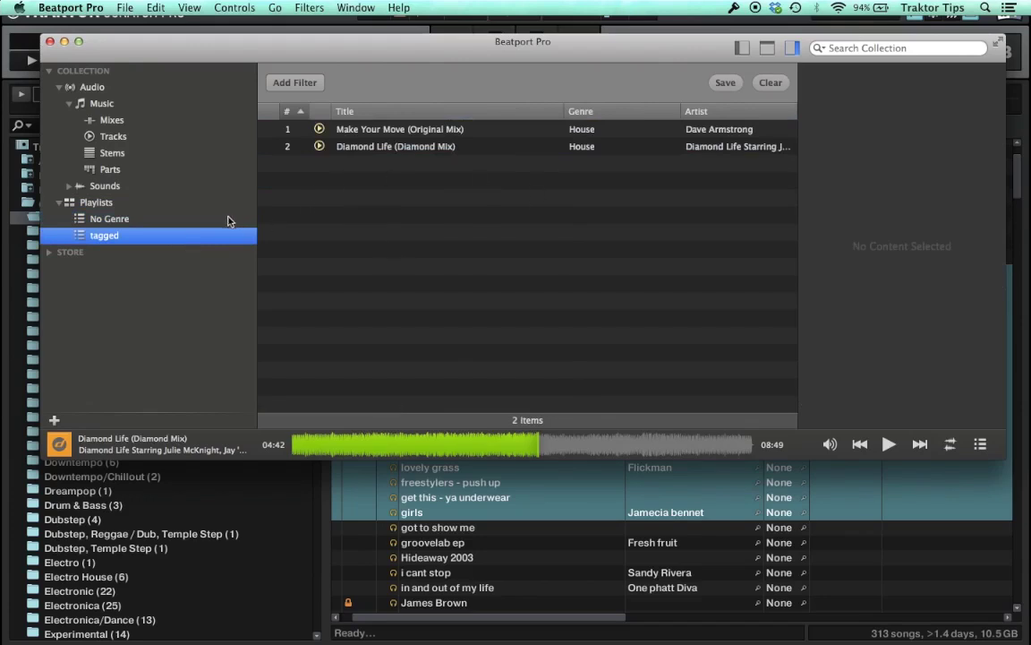
{"action": "left_click", "coordinate": [228, 221]}
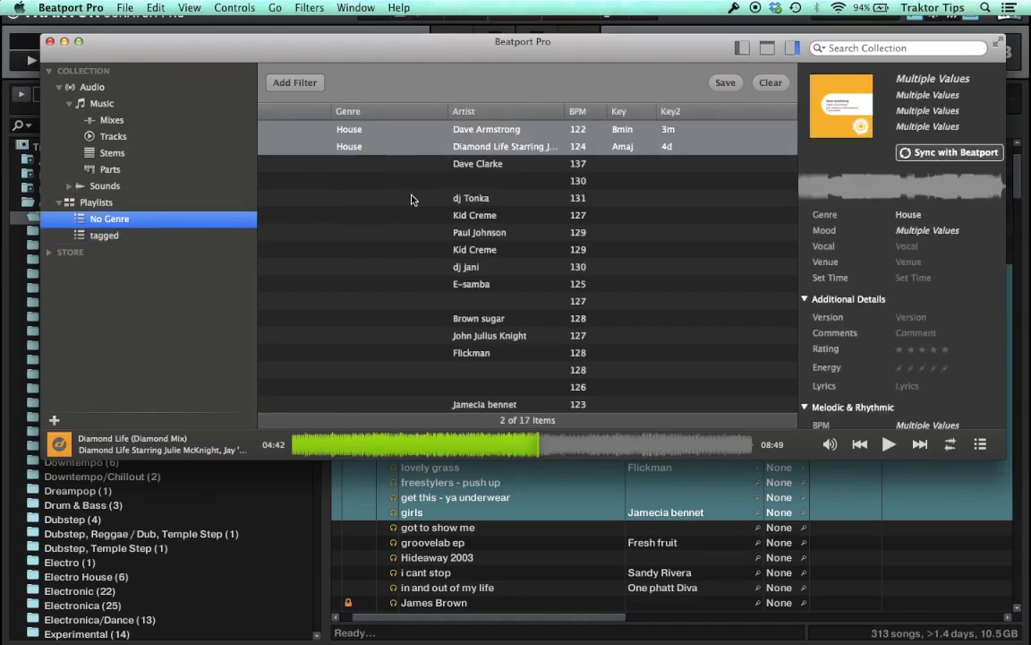
Remove the two tagged tracks from No Genre, check 'tagged', and quit Beatport Pro to save metadata
{"action": "scroll", "coordinate": [395, 217], "scroll_direction": "left", "scroll_amount": 5}
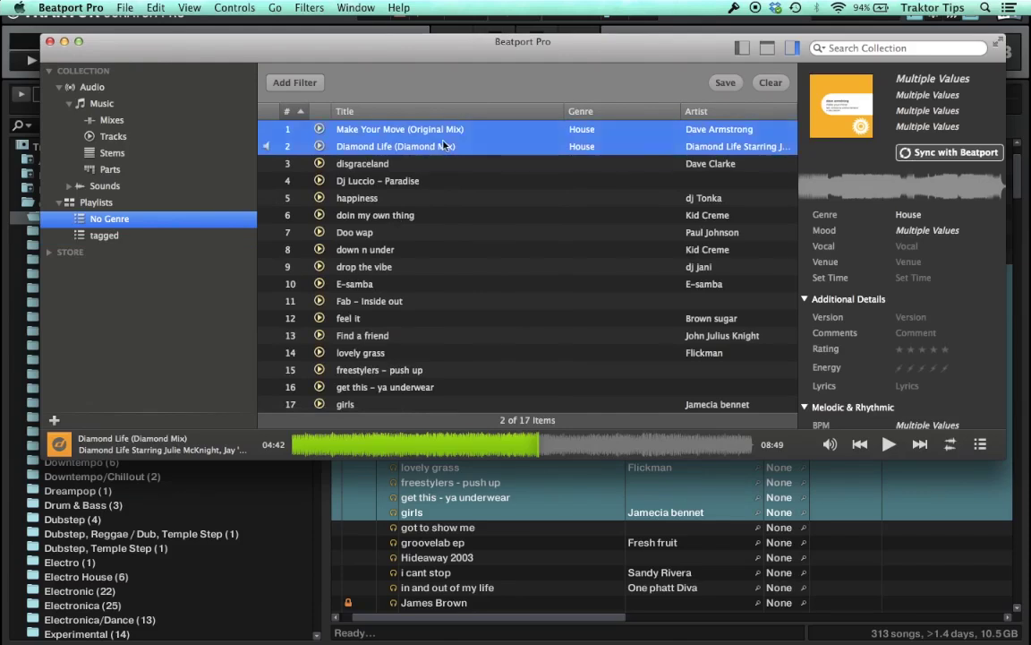
{"action": "left_click", "coordinate": [443, 146]}
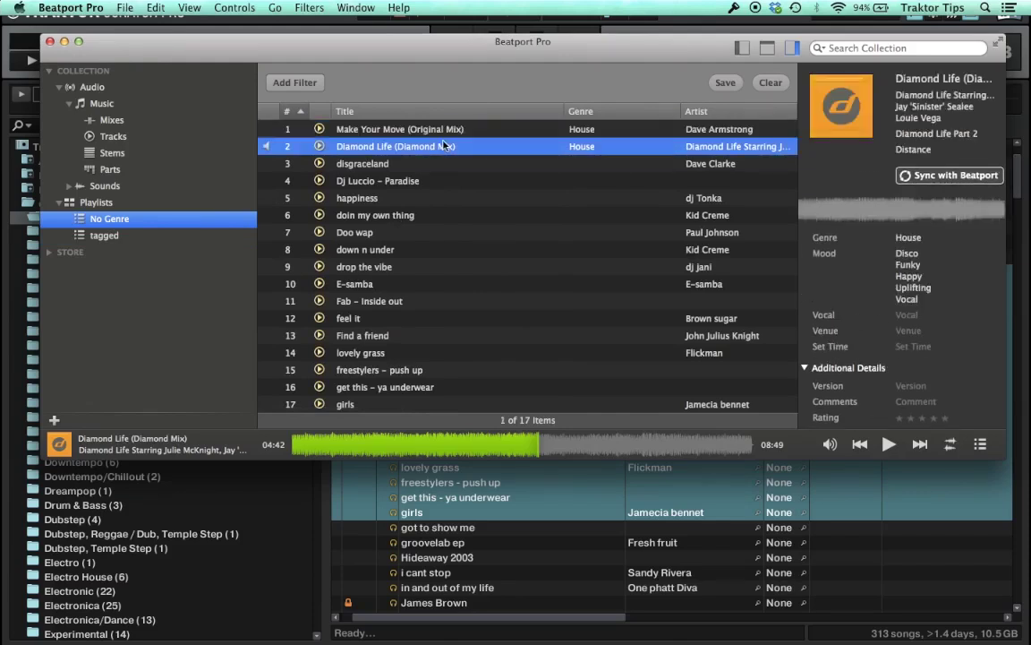
{"action": "left_click", "coordinate": [450, 131], "text": "shift"}
{"action": "key", "text": "BackSpace"}
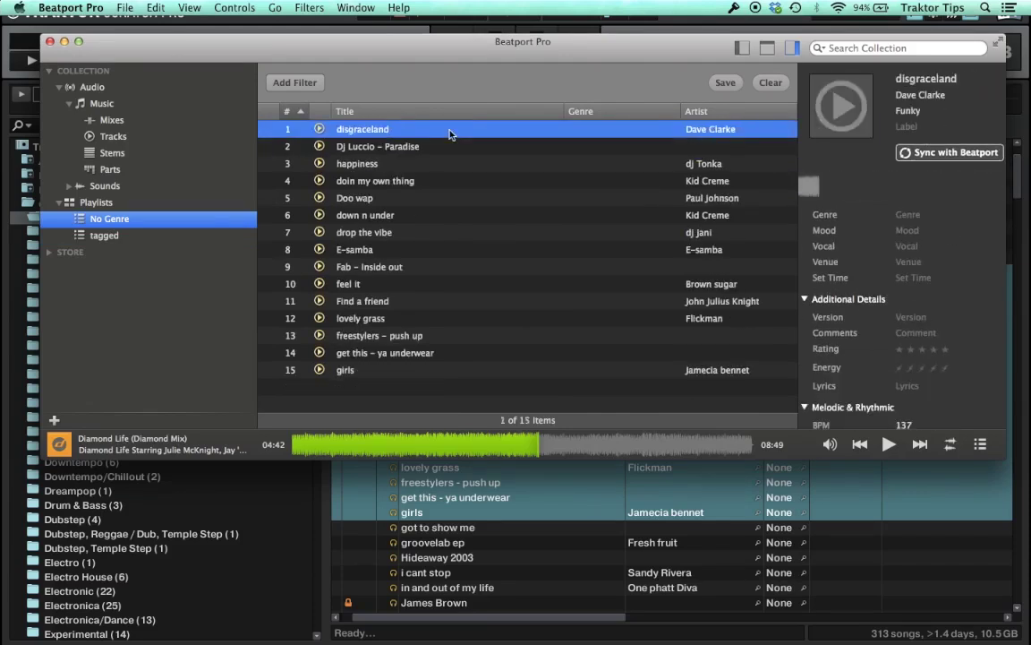
{"action": "left_click", "coordinate": [128, 234]}
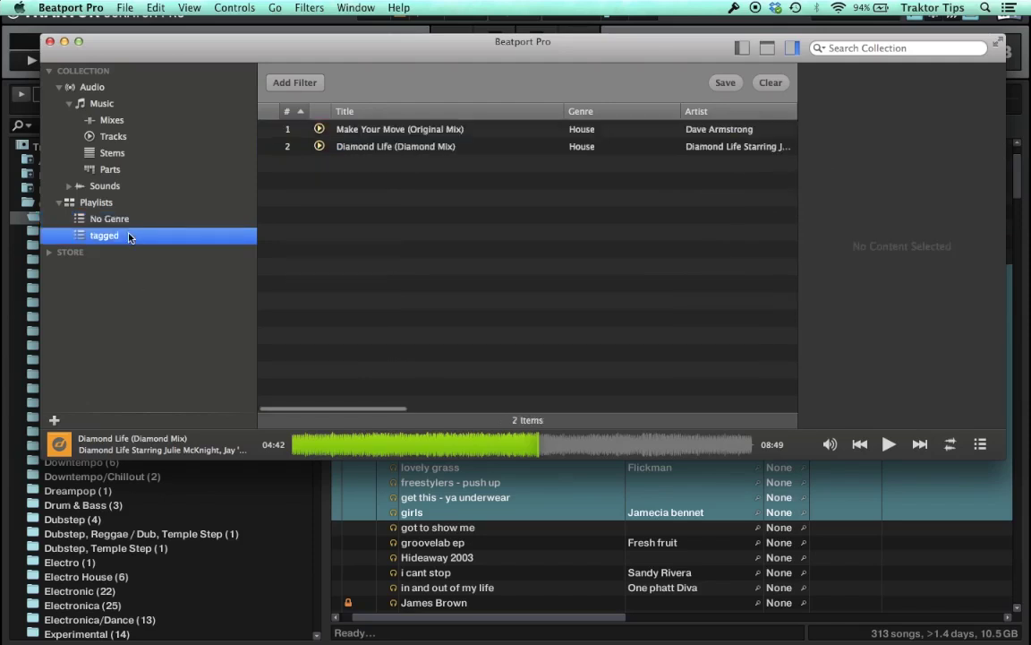
{"action": "scroll", "coordinate": [616, 223], "scroll_direction": "right", "scroll_amount": 10}
{"action": "scroll", "coordinate": [617, 223], "scroll_direction": "left", "scroll_amount": 10}
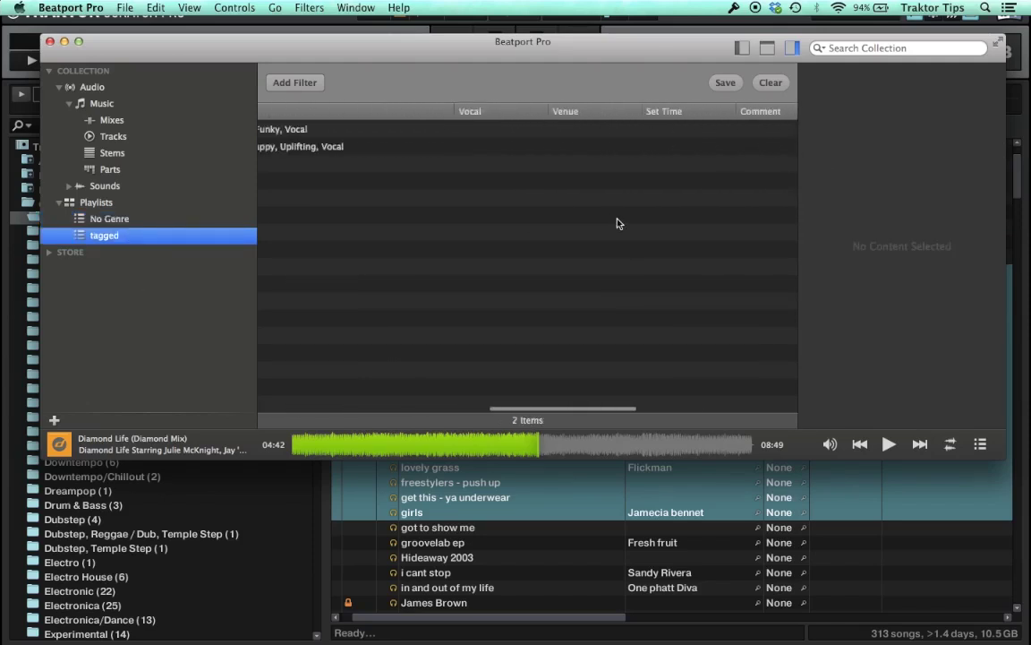
{"action": "scroll", "coordinate": [617, 223], "scroll_direction": "right", "scroll_amount": 2}
{"action": "scroll", "coordinate": [617, 223], "scroll_direction": "left", "scroll_amount": 10}
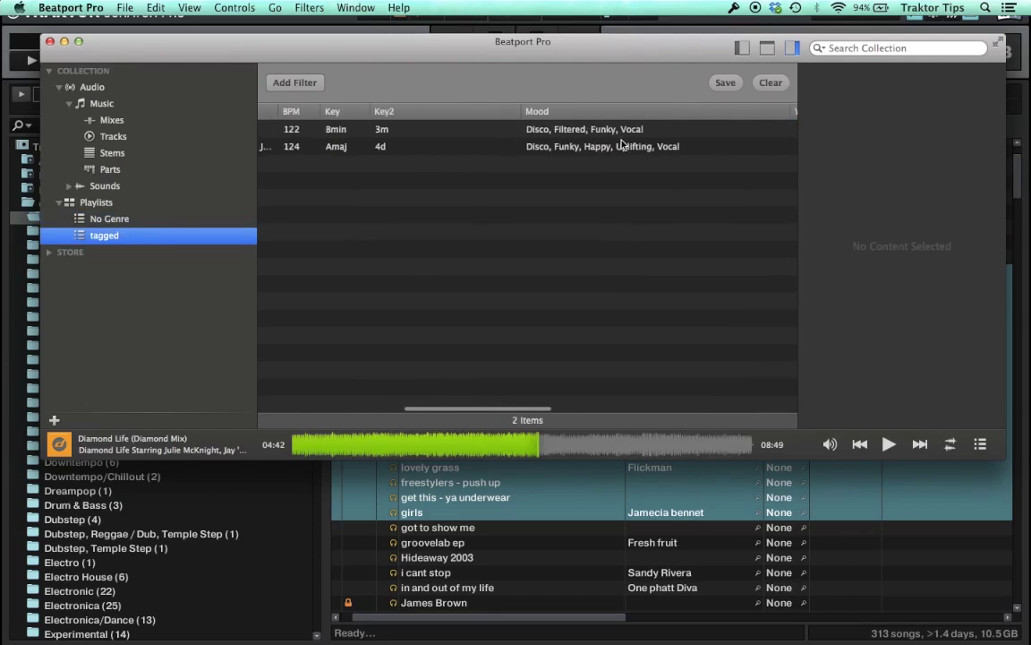
{"action": "scroll", "coordinate": [621, 143], "scroll_direction": "right", "scroll_amount": 8}
{"action": "scroll", "coordinate": [624, 145], "scroll_direction": "right", "scroll_amount": 2}
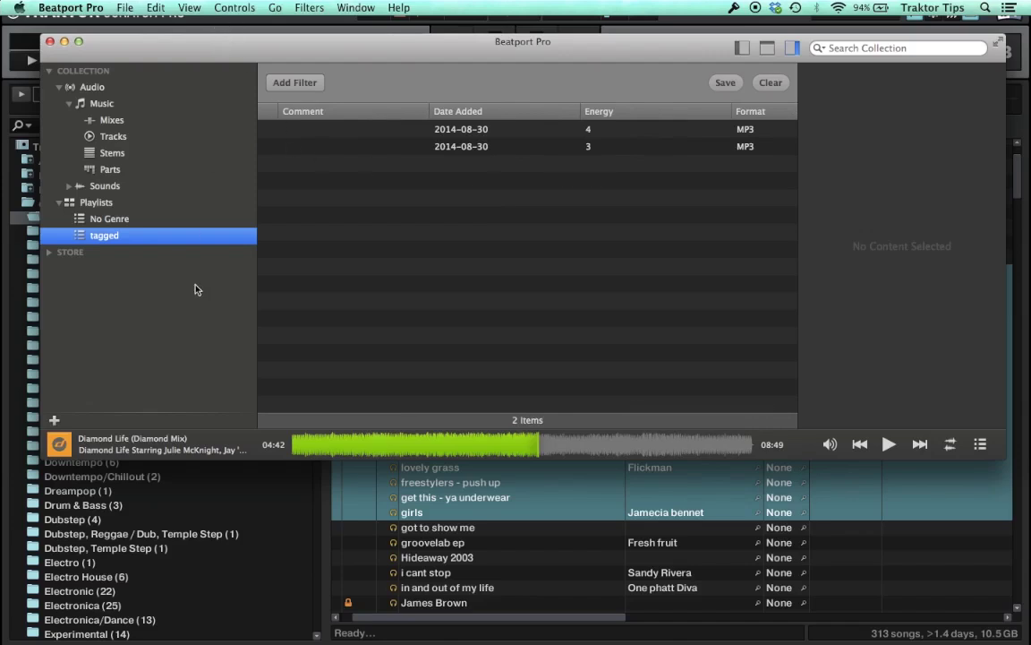
{"action": "key", "text": "super+q"}
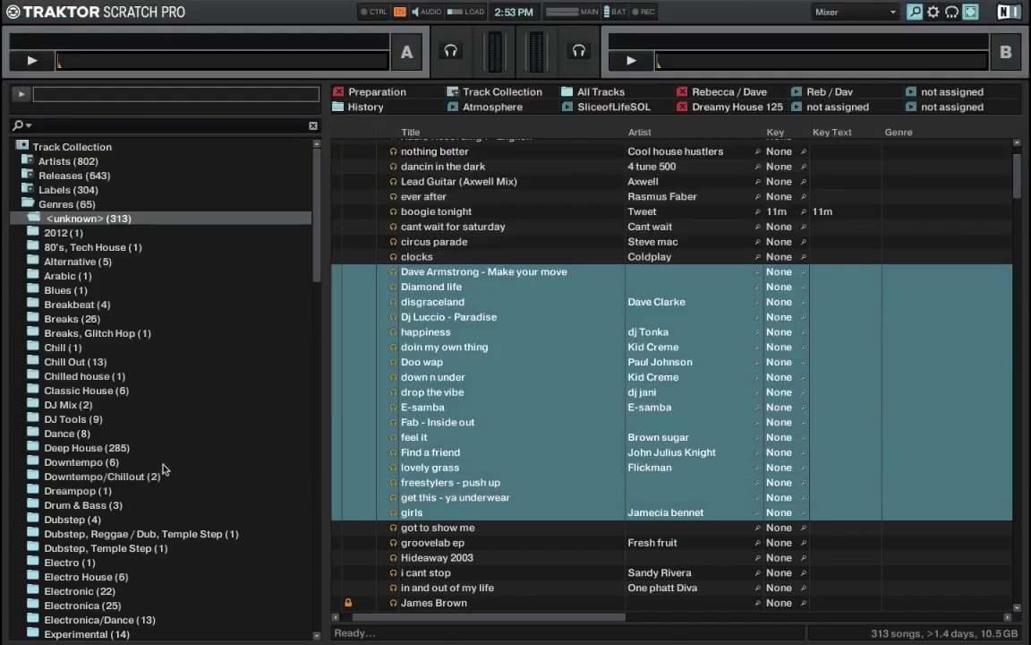
With the iTunes node shown, set File Management's iTunes Music Library to Beatport as iTunes.xml
{"action": "left_click", "coordinate": [163, 463]}
{"action": "scroll", "coordinate": [165, 461], "scroll_direction": "down", "scroll_amount": 15}
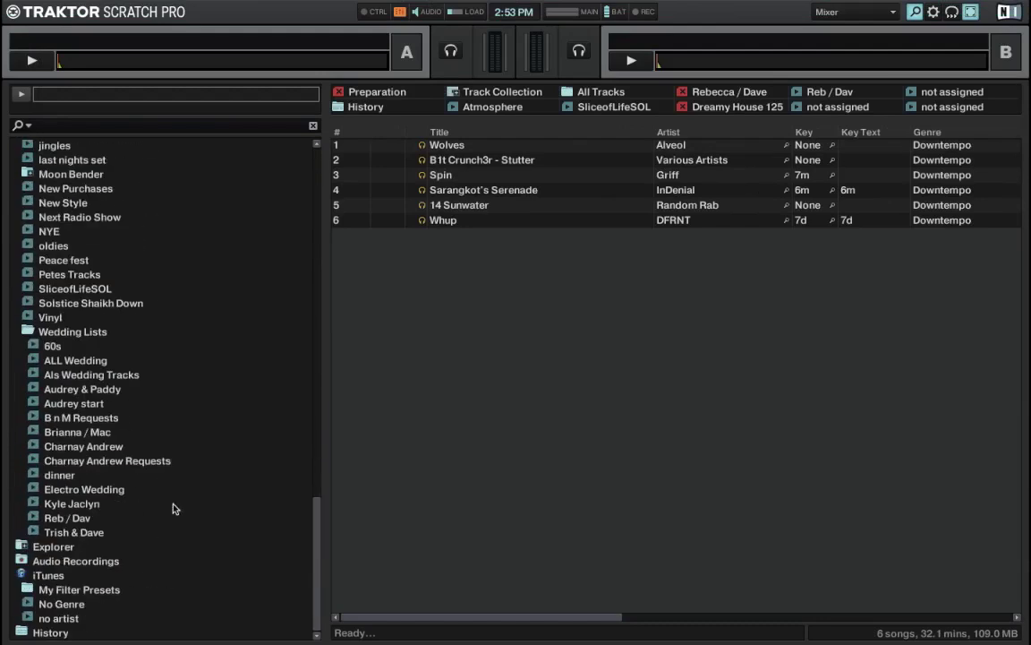
{"action": "left_click", "coordinate": [73, 576]}
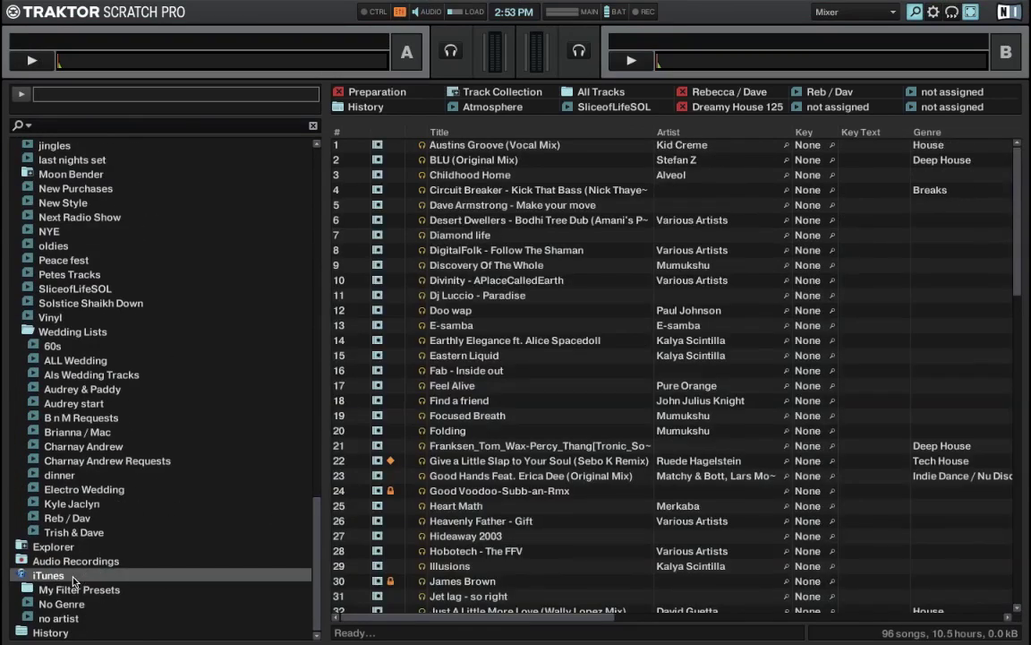
{"action": "key", "text": "super+comma"}
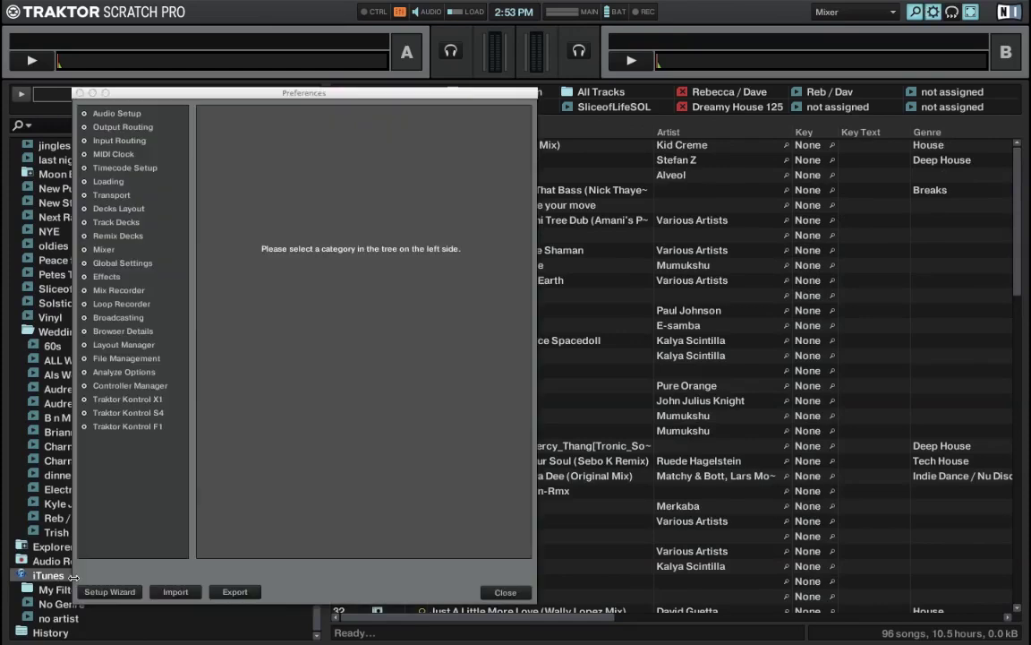
{"action": "left_click", "coordinate": [140, 359]}
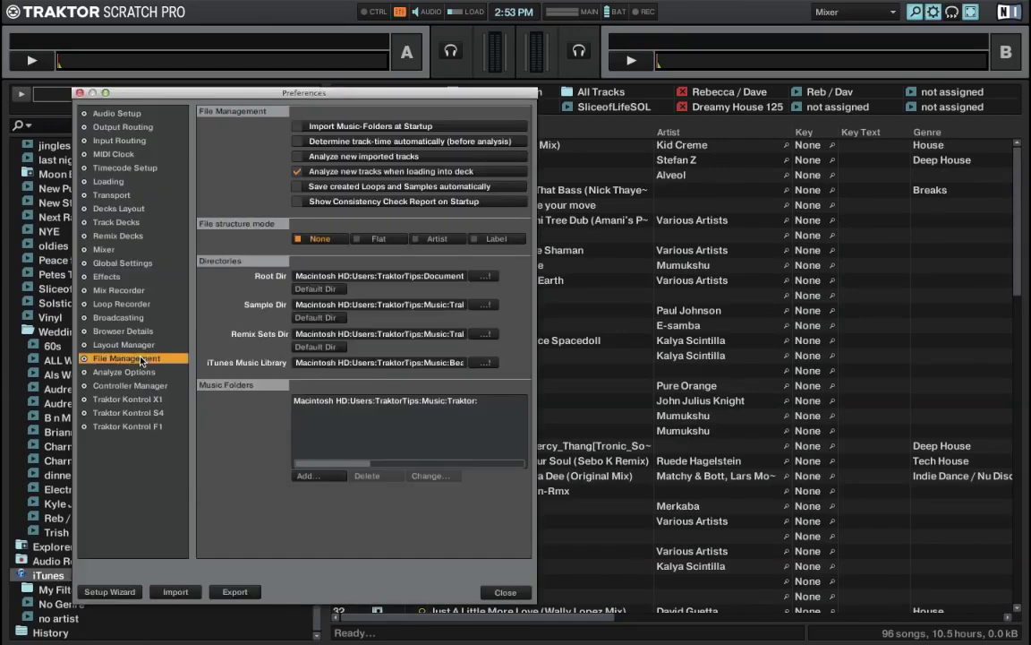
{"action": "left_click", "coordinate": [484, 362]}
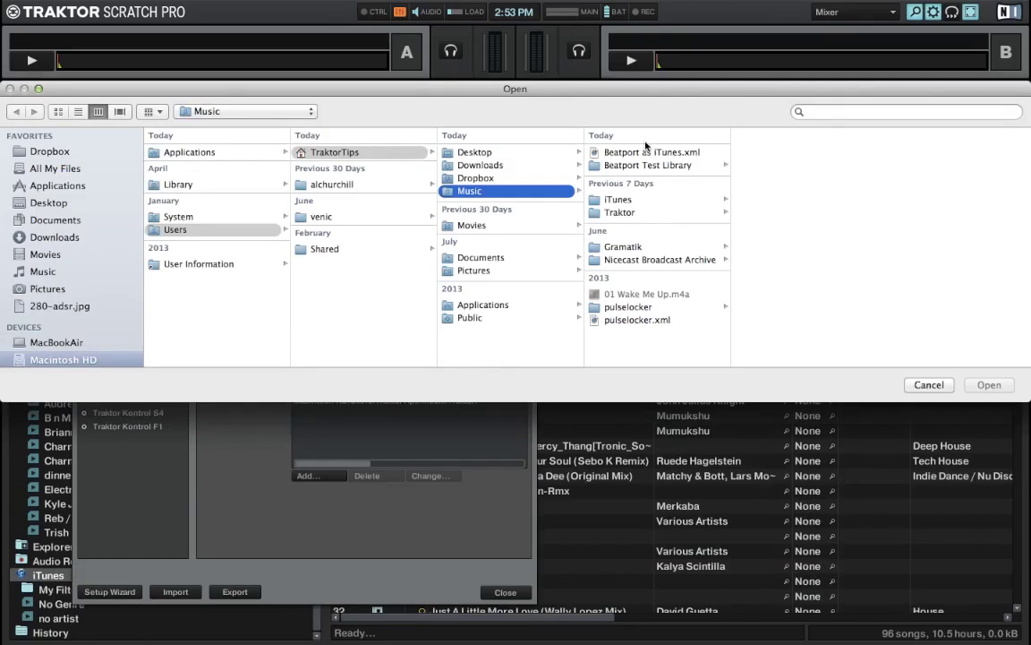
{"action": "left_click", "coordinate": [646, 152]}
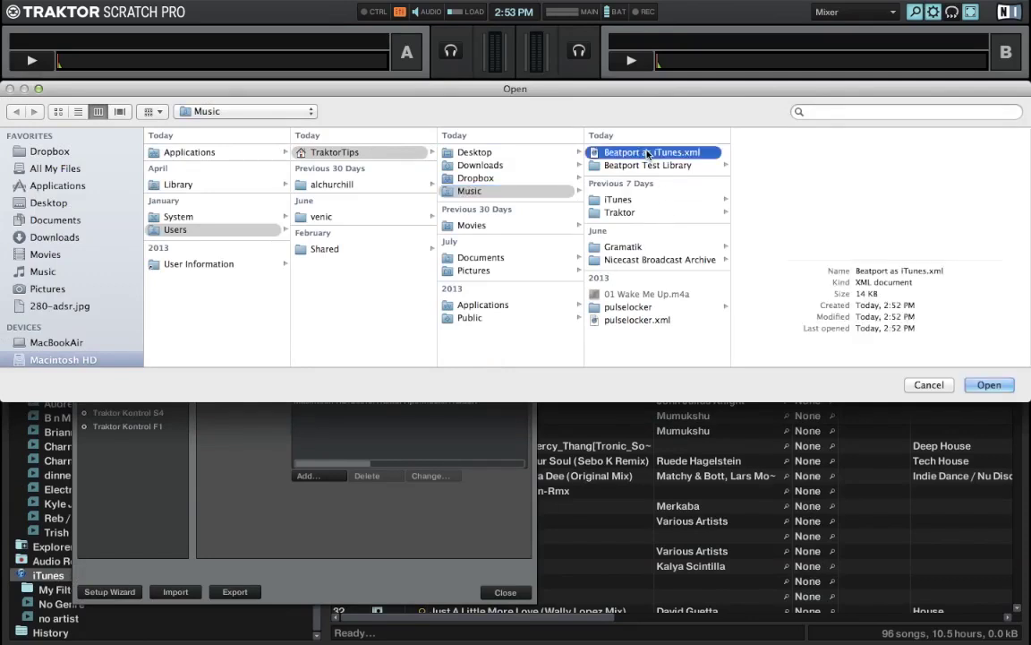
{"action": "left_click", "coordinate": [990, 386]}
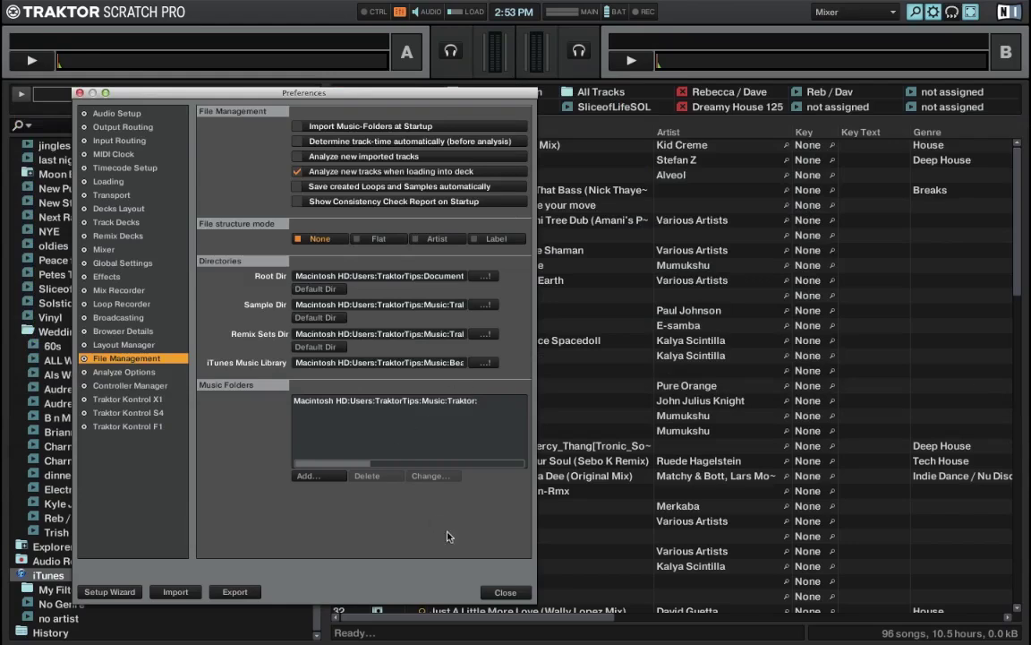
{"action": "left_click", "coordinate": [506, 592]}
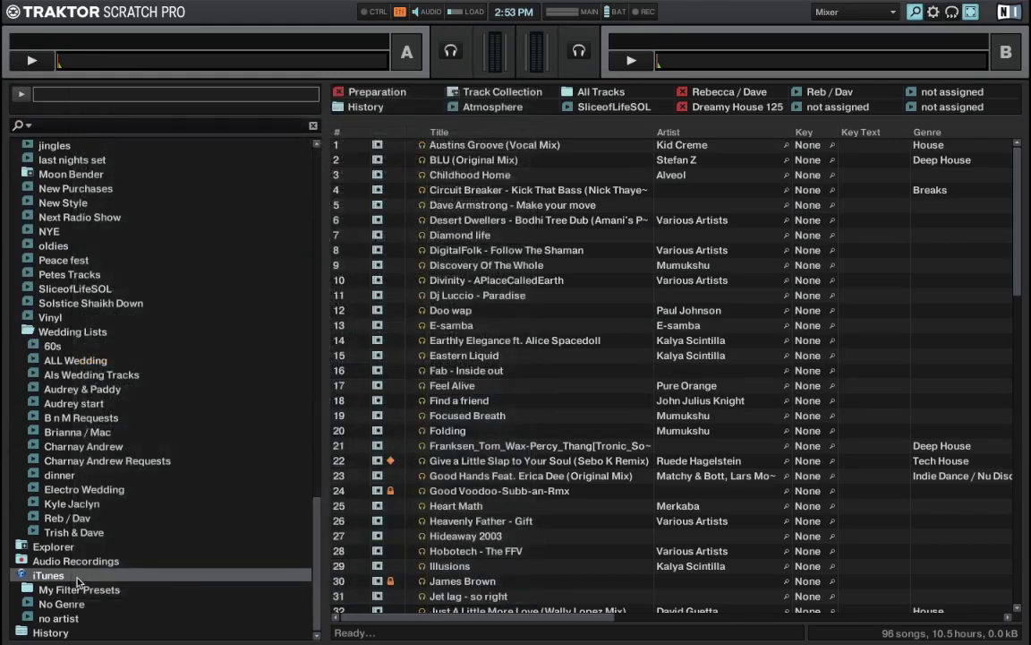
Refresh the iTunes node, then view No Genre and tagged, scrolling to the mood/energy Comment column
{"action": "right_click", "coordinate": [75, 577]}
{"action": "left_click", "coordinate": [100, 591]}
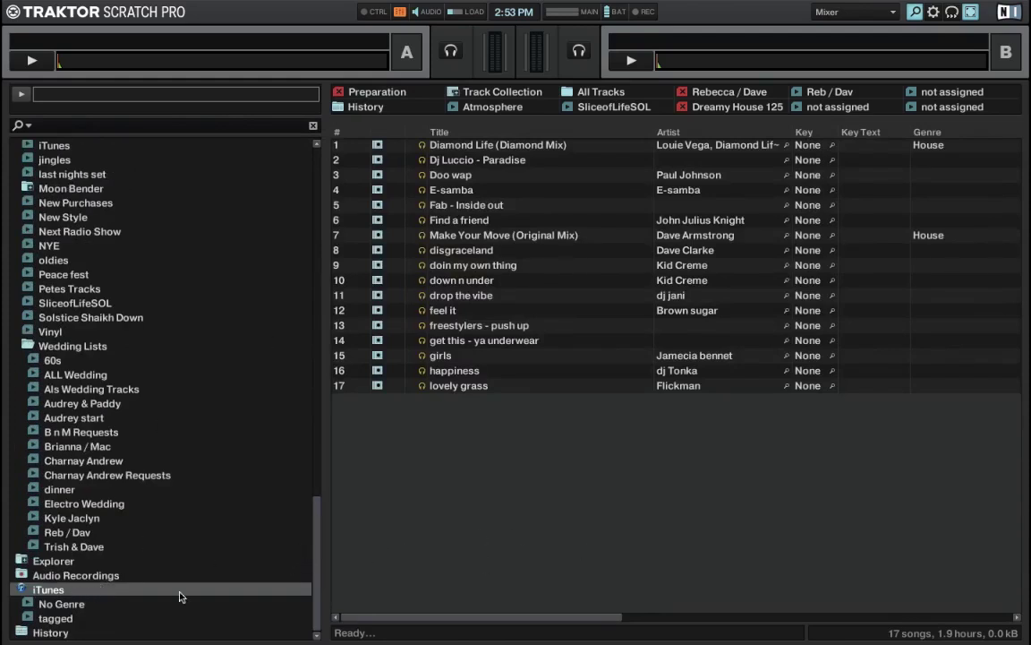
{"action": "left_click", "coordinate": [81, 603]}
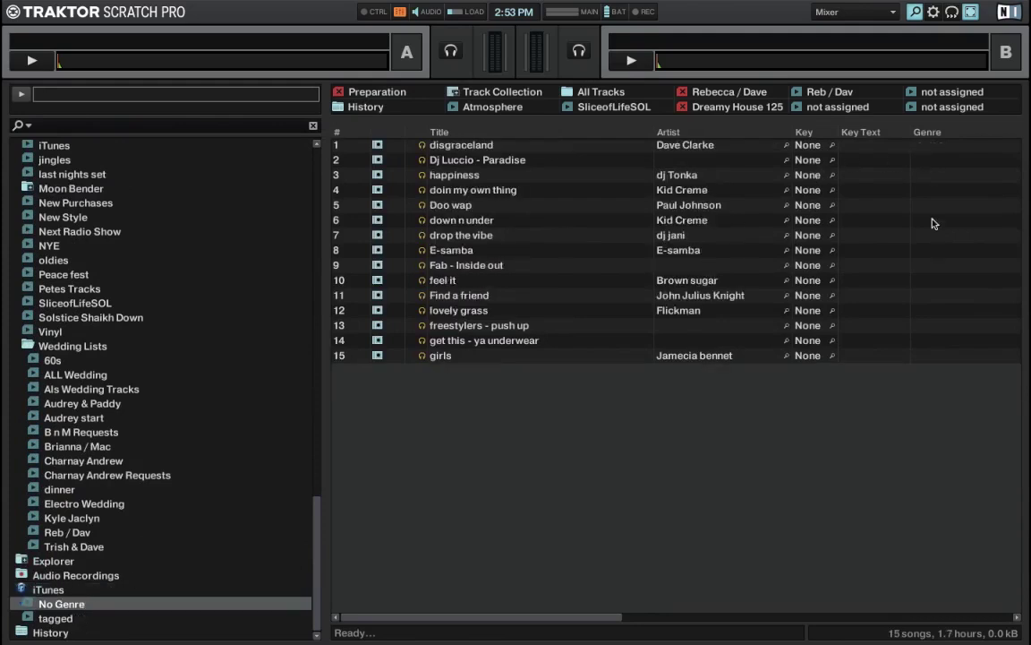
{"action": "left_click", "coordinate": [107, 620]}
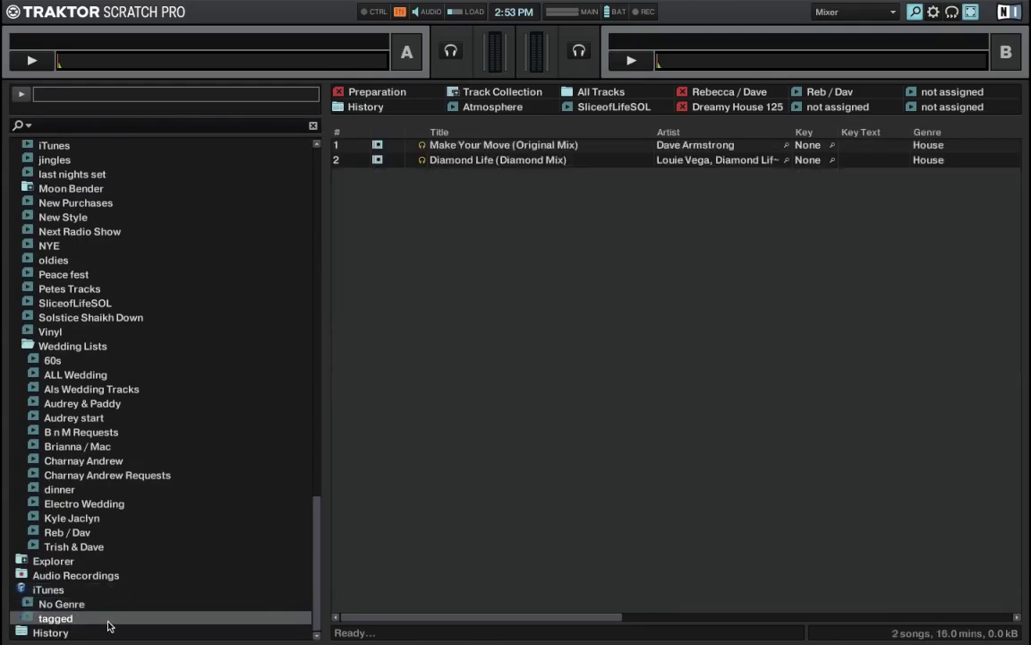
{"action": "scroll", "coordinate": [823, 279], "scroll_direction": "right", "scroll_amount": 1}
{"action": "scroll", "coordinate": [823, 278], "scroll_direction": "right", "scroll_amount": 5}
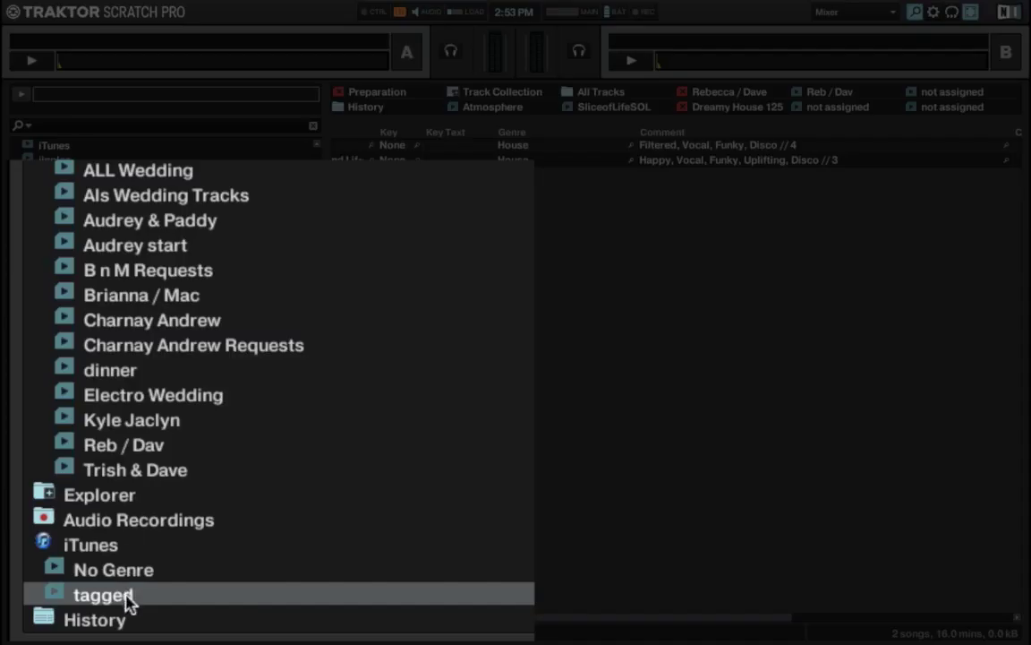
Import the iTunes 'tagged' playlist into Traktor playlists, view its comments, and select both tracks
{"action": "right_click", "coordinate": [67, 620]}
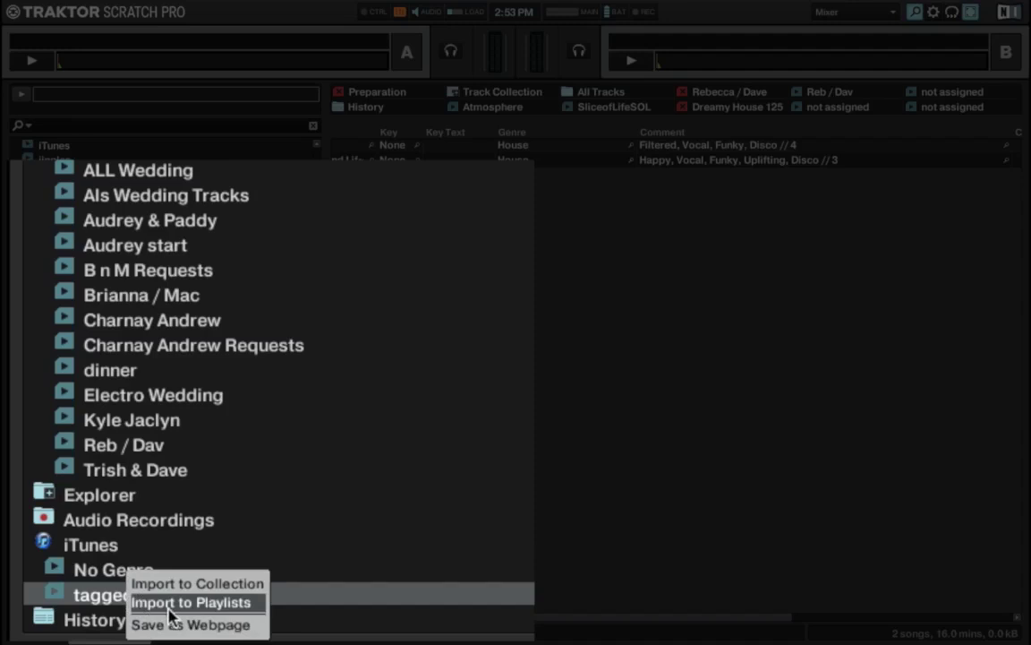
{"action": "left_click", "coordinate": [168, 604]}
{"action": "scroll", "coordinate": [185, 421], "scroll_direction": "down", "scroll_amount": 10}
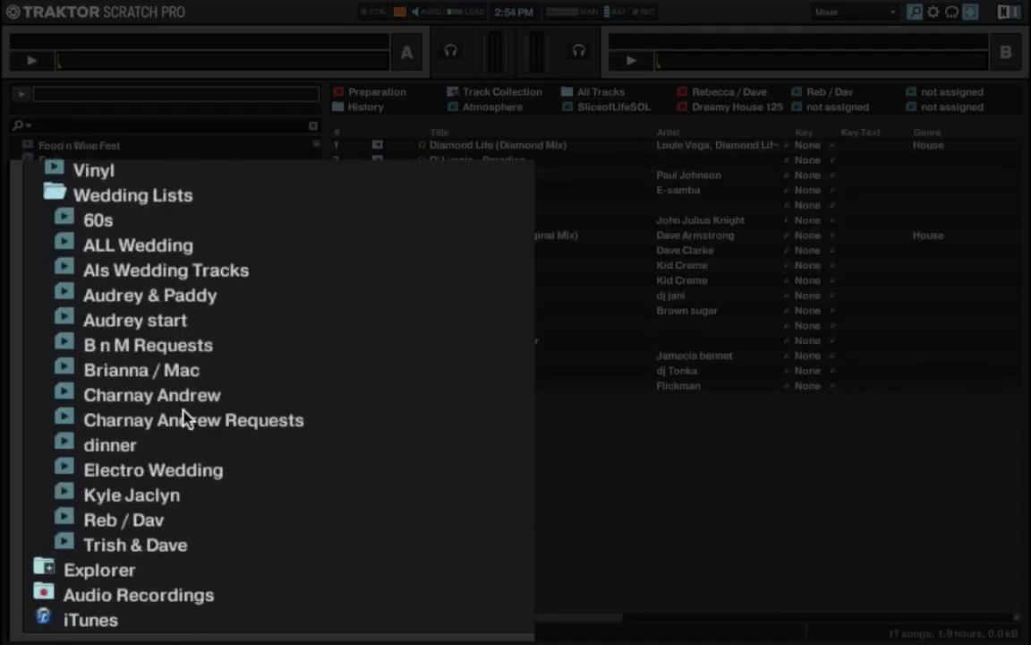
{"action": "scroll", "coordinate": [185, 421], "scroll_direction": "up", "scroll_amount": 1}
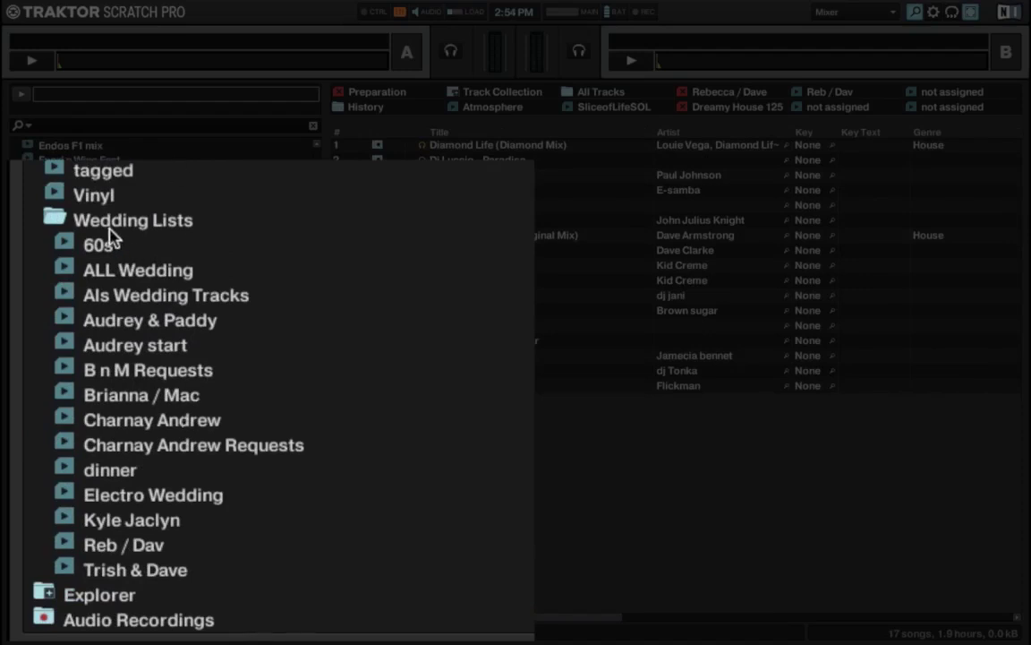
{"action": "left_click", "coordinate": [98, 173]}
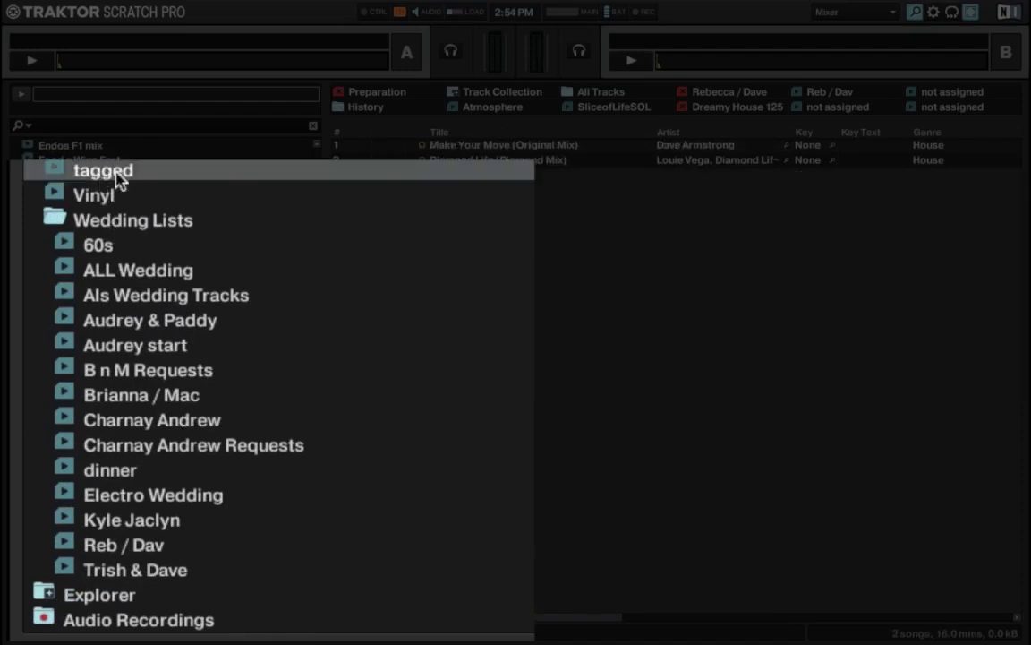
{"action": "scroll", "coordinate": [642, 296], "scroll_direction": "right", "scroll_amount": 2}
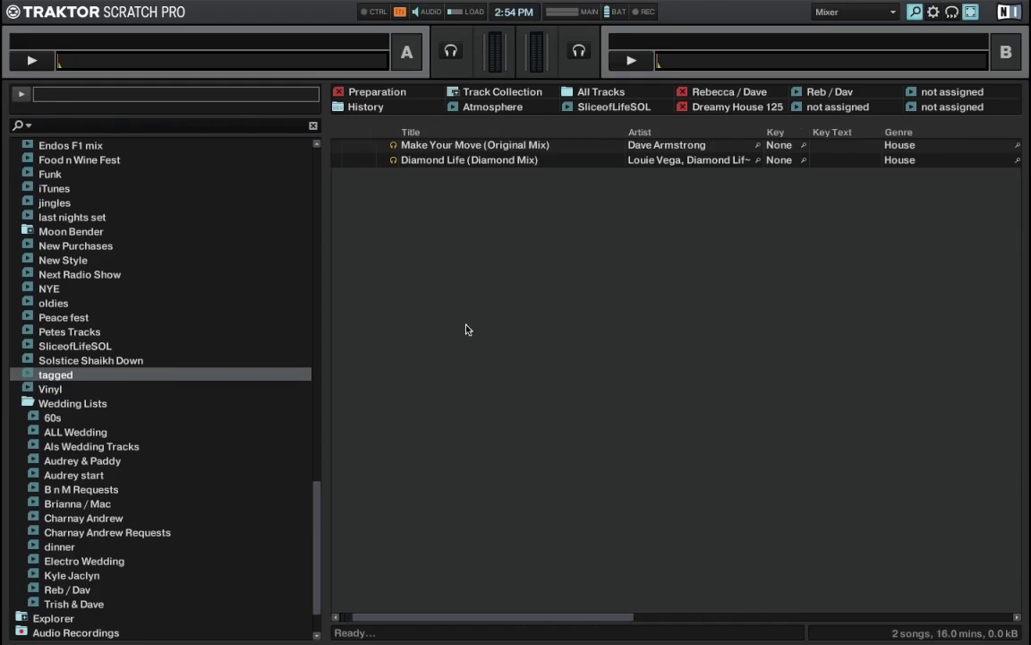
{"action": "scroll", "coordinate": [468, 327], "scroll_direction": "right", "scroll_amount": 5}
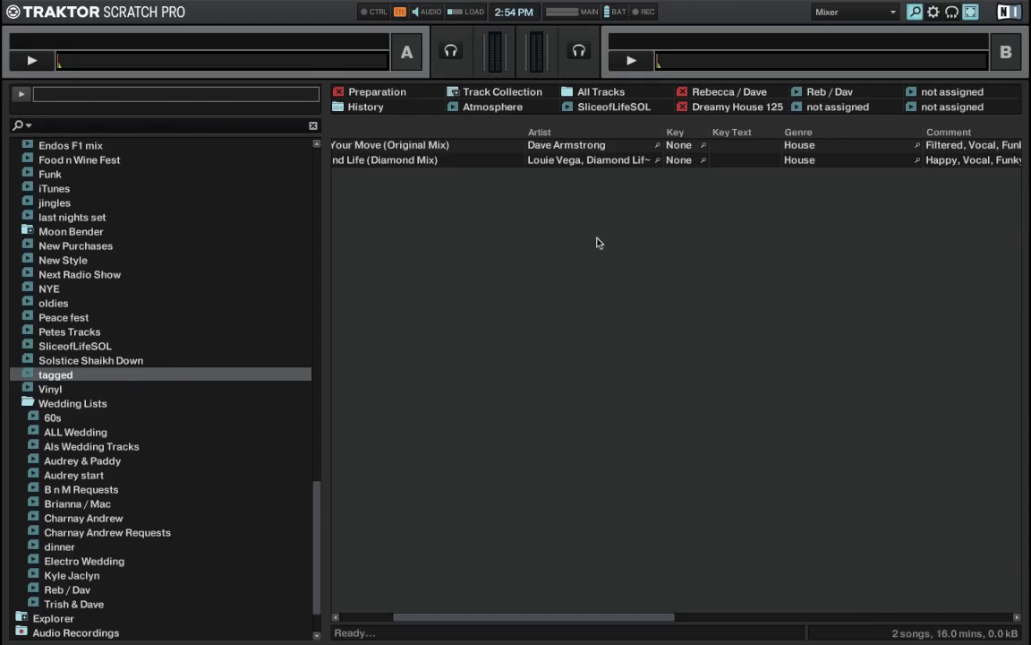
{"action": "key", "text": "ctrl+a"}
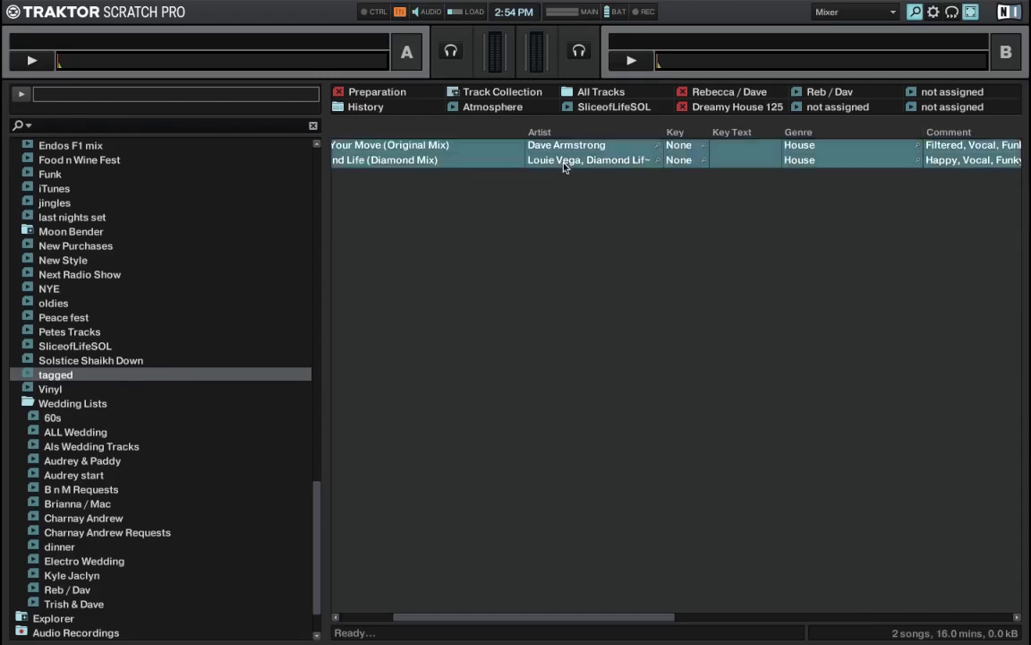
Analyse both tagged tracks (Async, default settings) so they get keys 1d and 6m, then select Diamond Life
{"action": "right_click", "coordinate": [564, 168]}
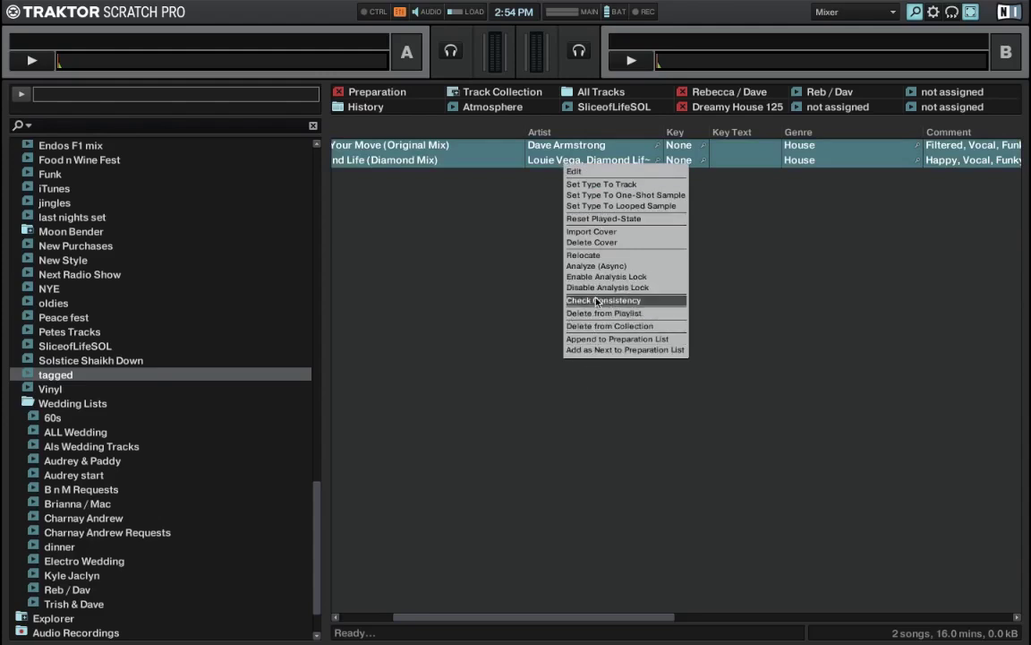
{"action": "left_click", "coordinate": [595, 266]}
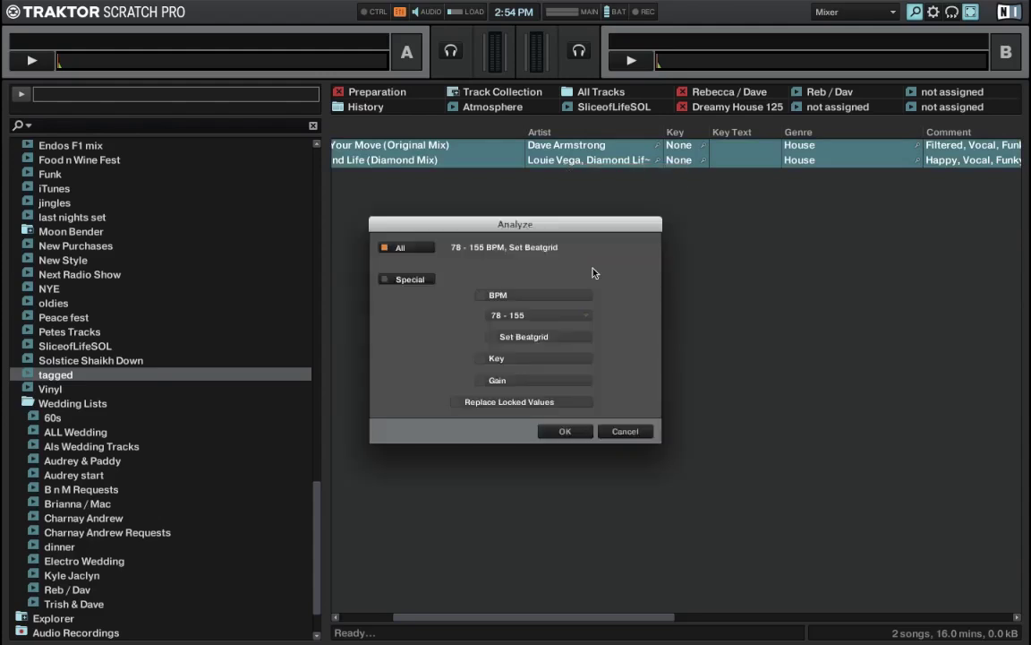
{"action": "left_click", "coordinate": [565, 431]}
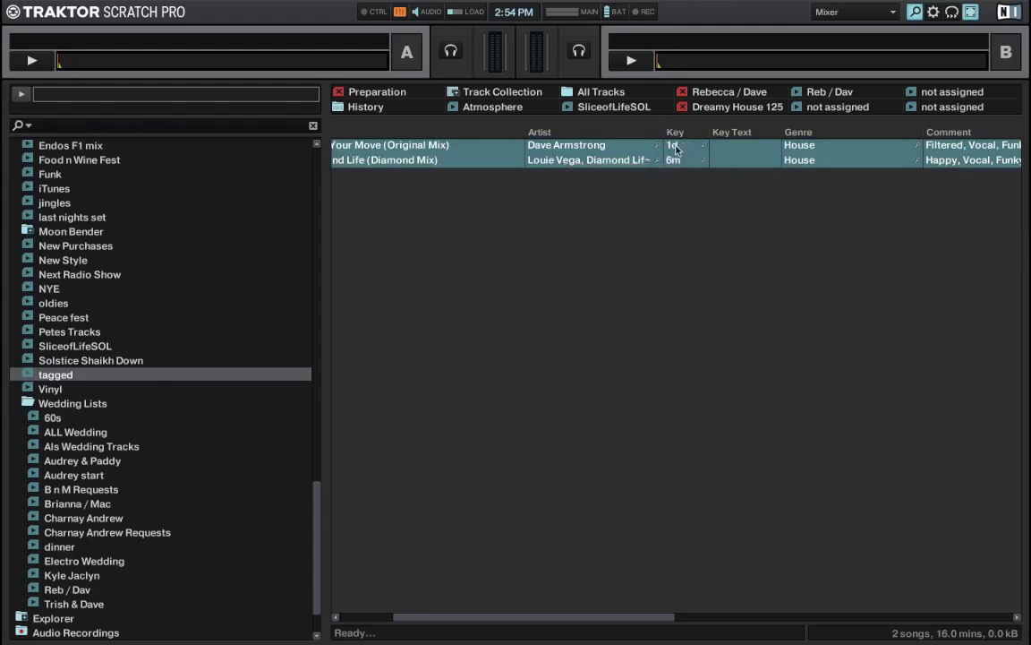
{"action": "scroll", "coordinate": [678, 154], "scroll_direction": "right", "scroll_amount": 4}
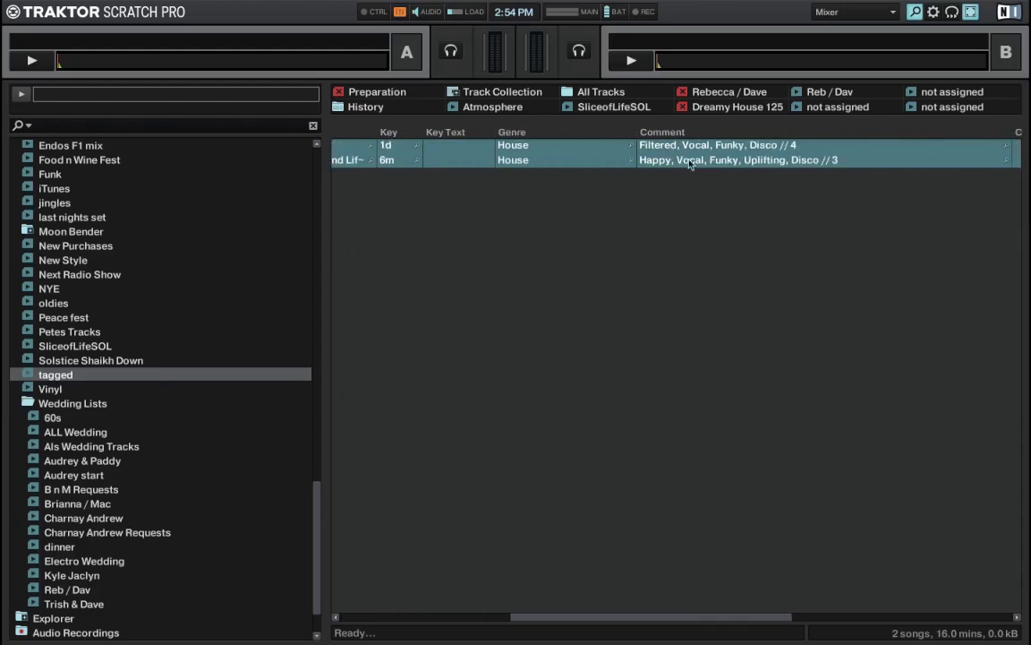
{"action": "left_click", "coordinate": [720, 159]}
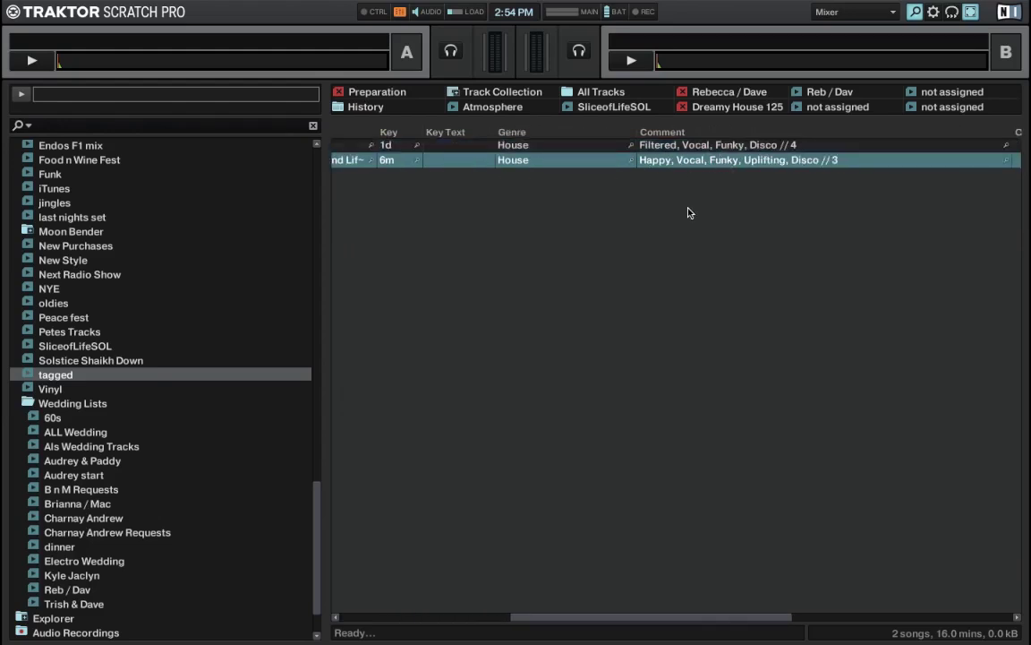
{"action": "scroll", "coordinate": [163, 367], "scroll_direction": "up", "scroll_amount": 20}
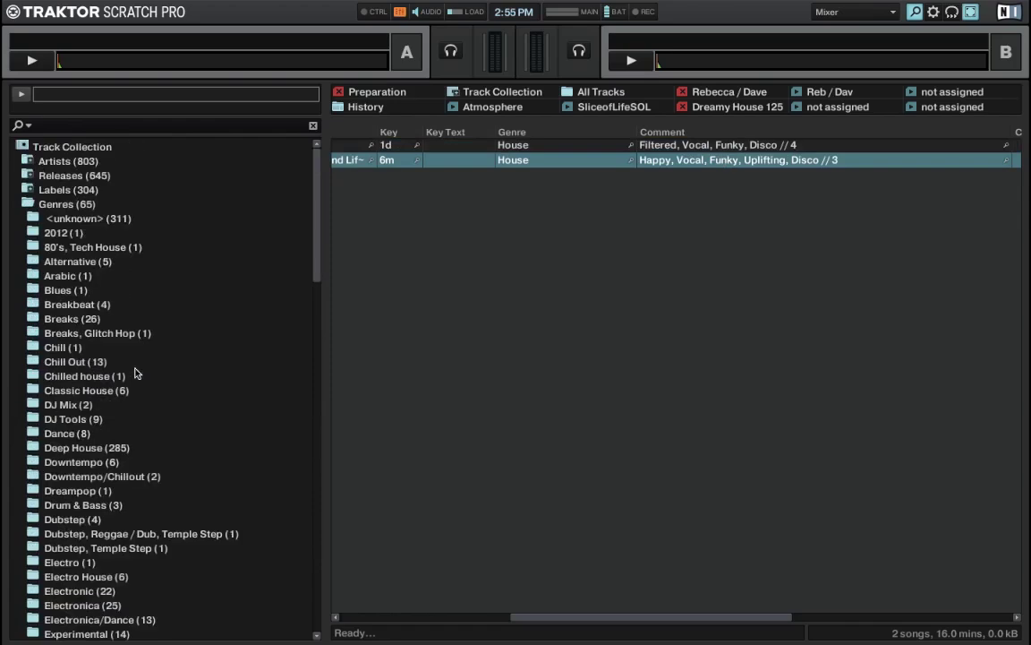
Search the whole Track Collection by Comment for '4' and select the Glitchy // 4 track
{"action": "left_click", "coordinate": [65, 146]}
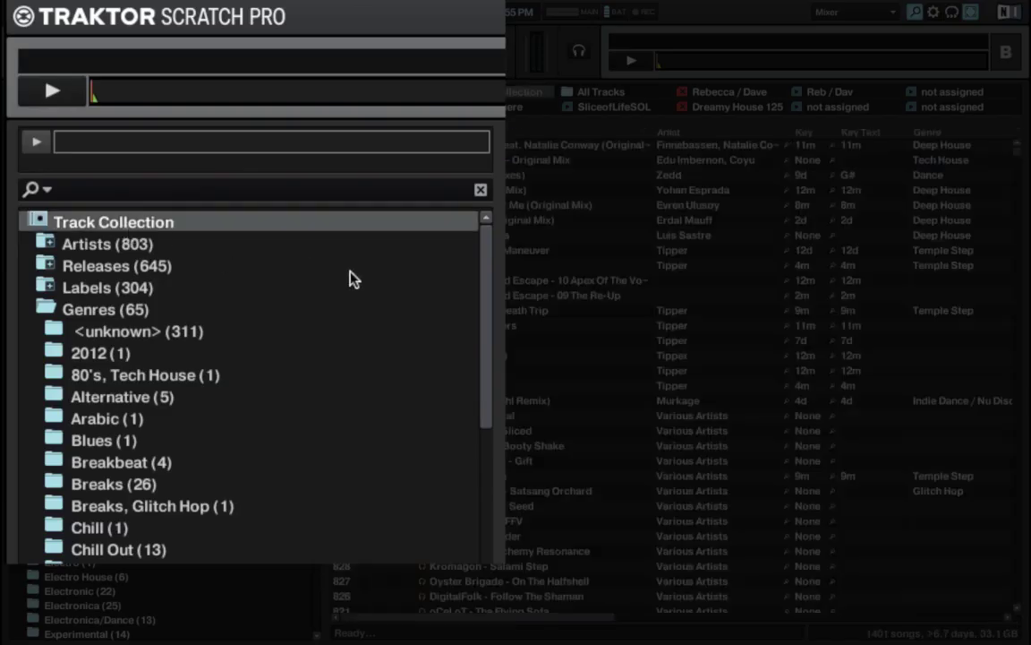
{"action": "left_click", "coordinate": [46, 194]}
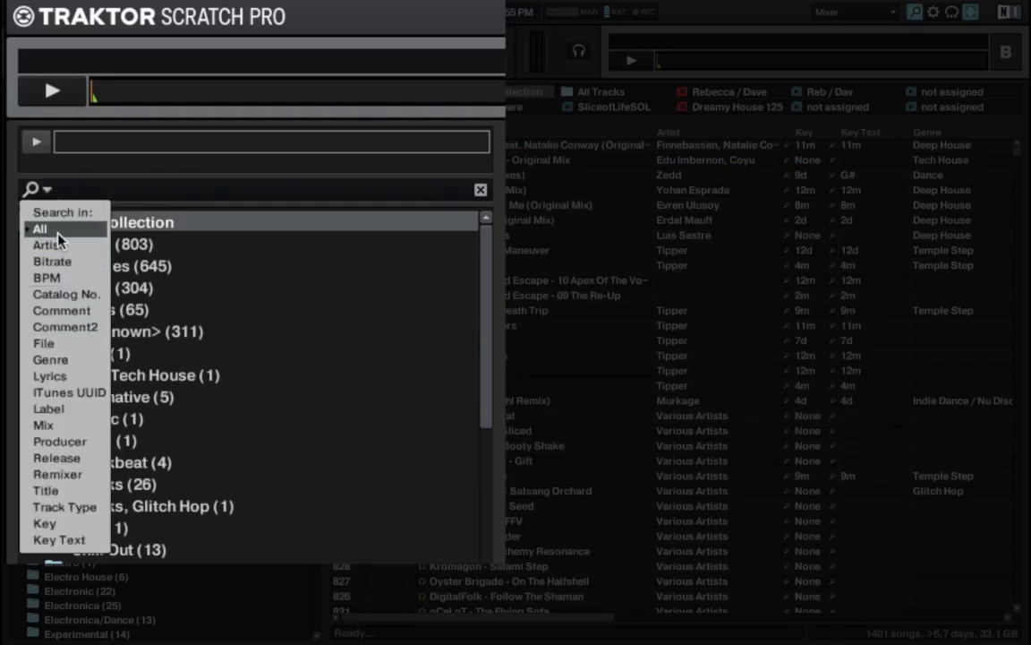
{"action": "left_click", "coordinate": [75, 310]}
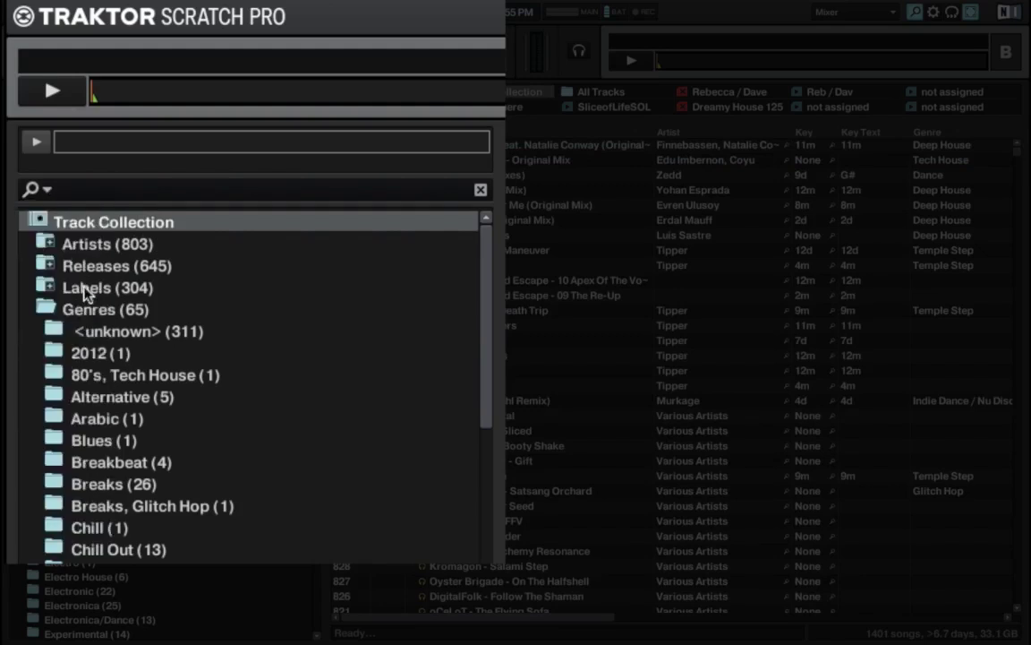
{"action": "type", "text": "4"}
{"action": "scroll", "coordinate": [819, 328], "scroll_direction": "right", "scroll_amount": 5}
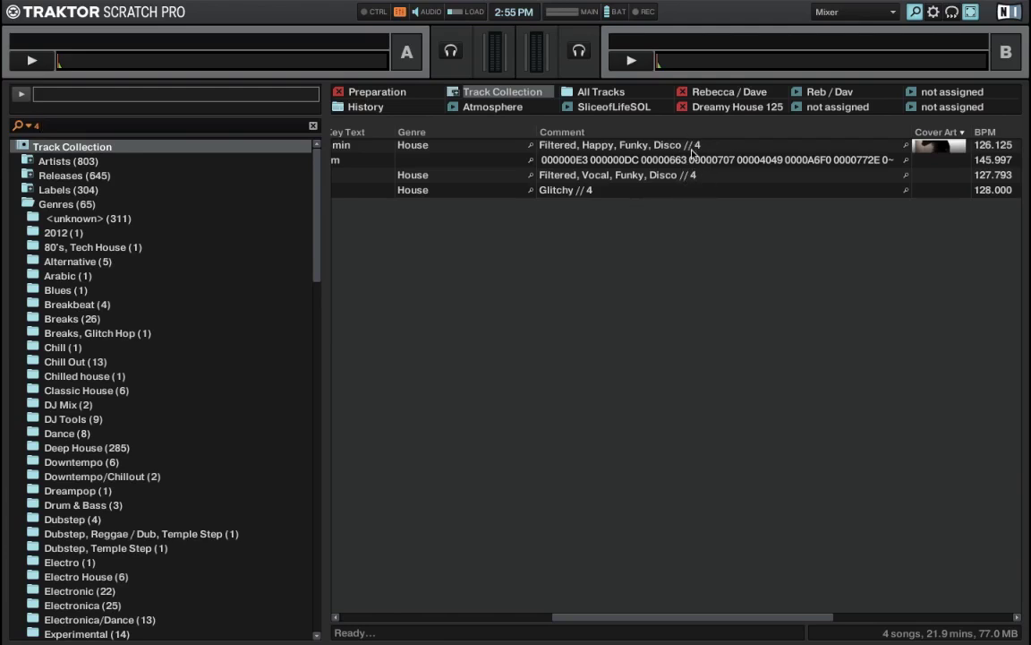
{"action": "left_click", "coordinate": [659, 191]}
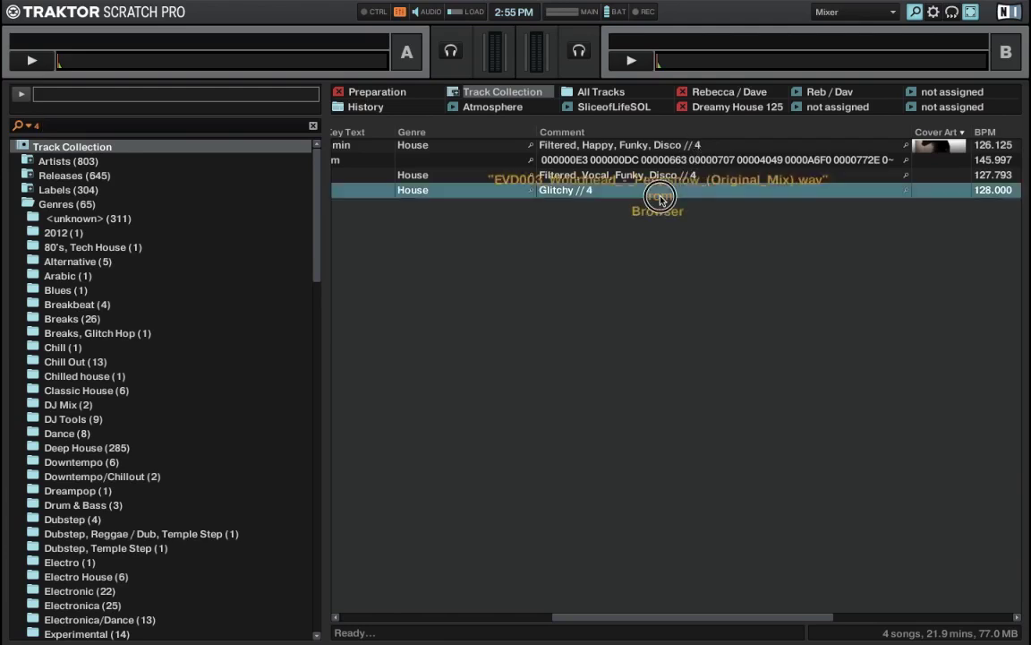
Change the comment search term to '1' and review the matches
{"action": "left_click", "coordinate": [95, 127]}
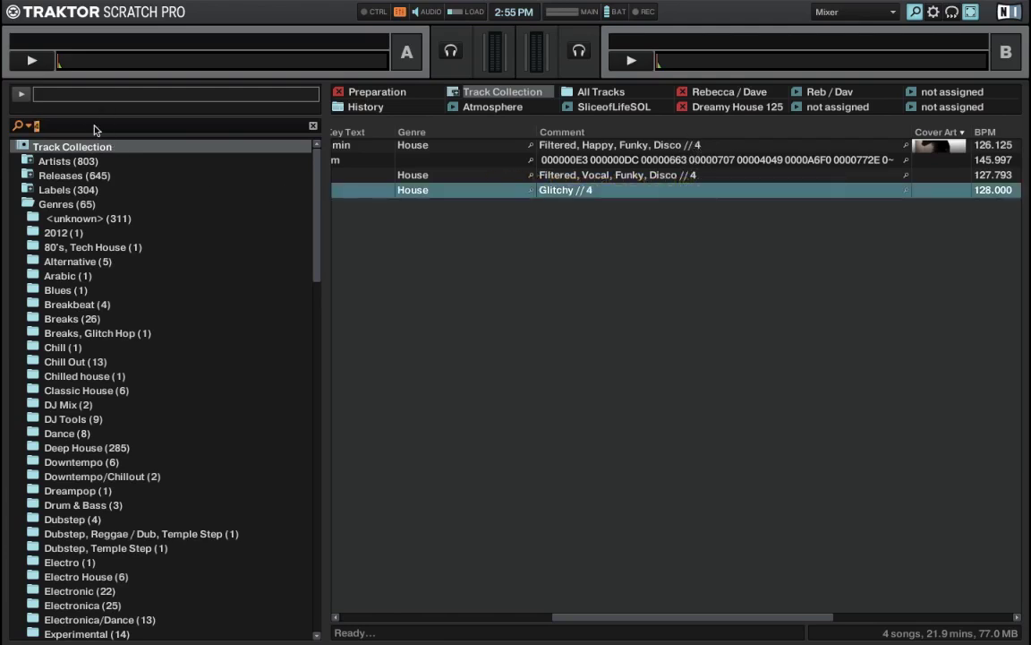
{"action": "type", "text": "1"}
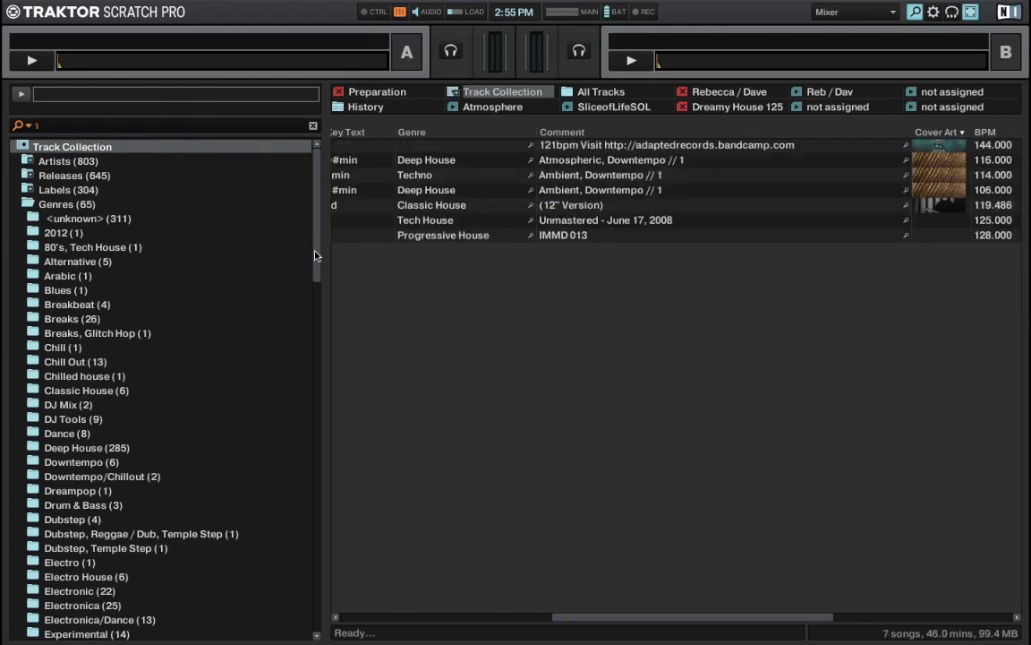
{"action": "scroll", "coordinate": [446, 293], "scroll_direction": "left", "scroll_amount": 5}
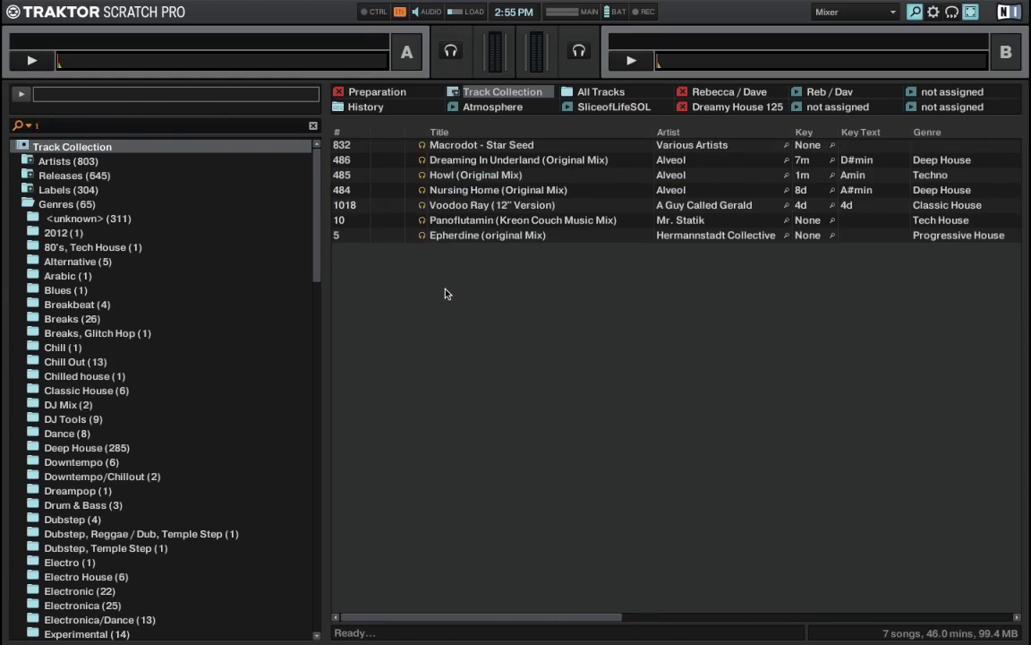
{"action": "scroll", "coordinate": [446, 294], "scroll_direction": "right", "scroll_amount": 5}
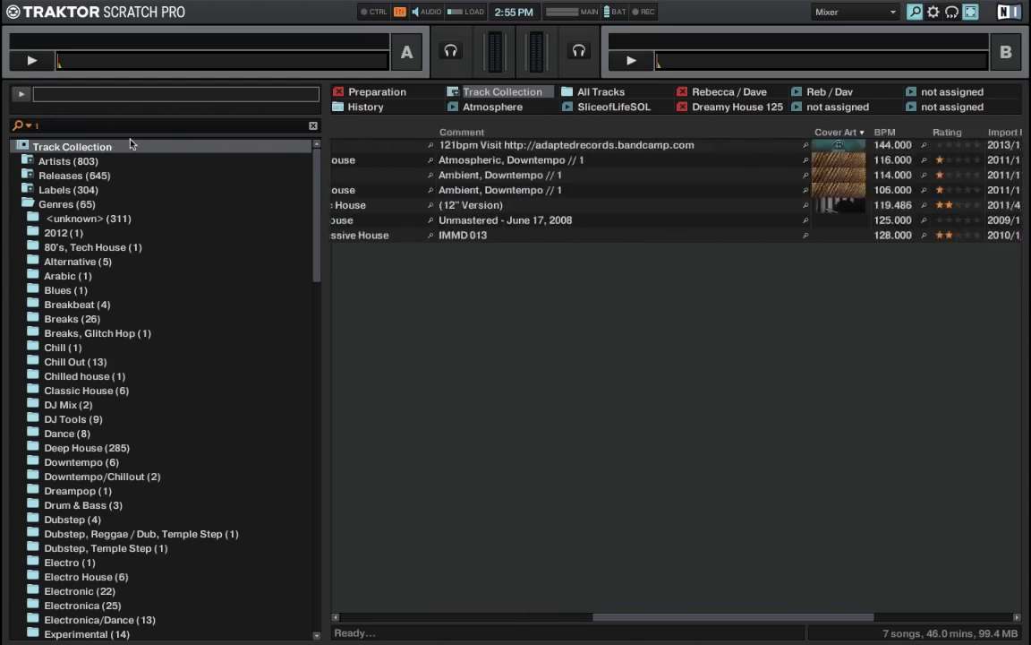
Replace the 'atmosp' search with 'downtempo', review its 19 matches, then clear the search
{"action": "left_click", "coordinate": [99, 125]}
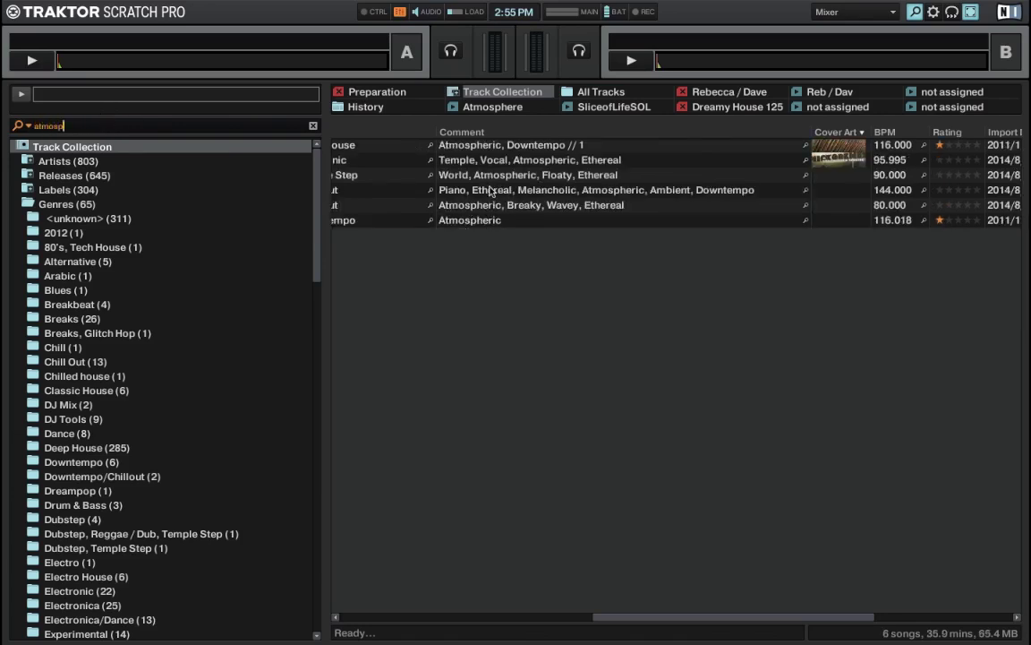
{"action": "scroll", "coordinate": [490, 191], "scroll_direction": "left", "scroll_amount": 5}
{"action": "left_click", "coordinate": [101, 127]}
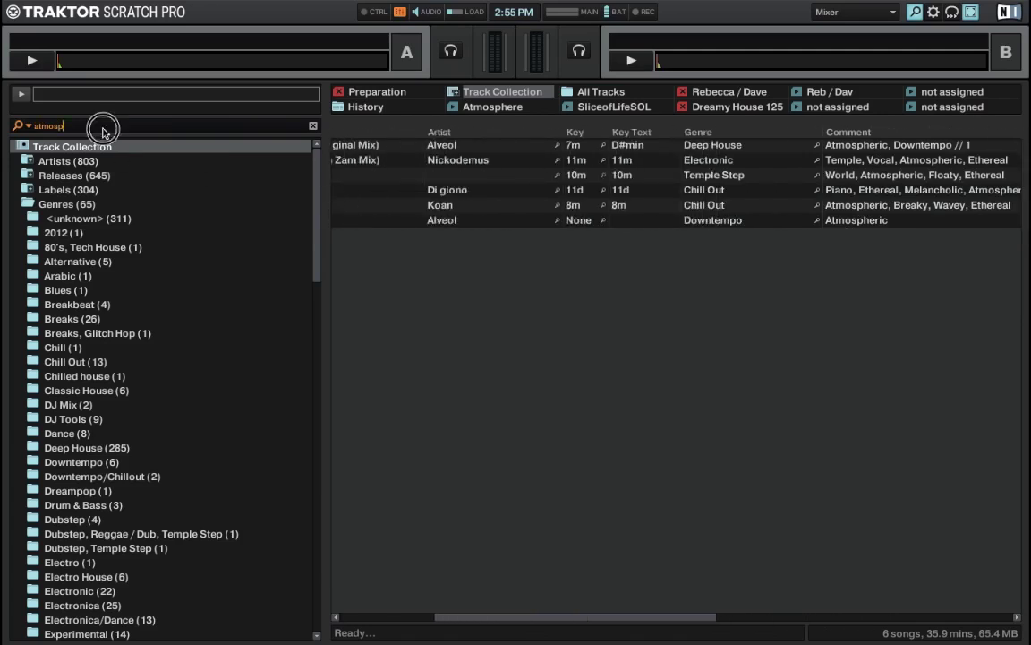
{"action": "left_click_drag", "start_coordinate": [101, 127], "coordinate": [2, 124]}
{"action": "type", "text": "downtemp"}
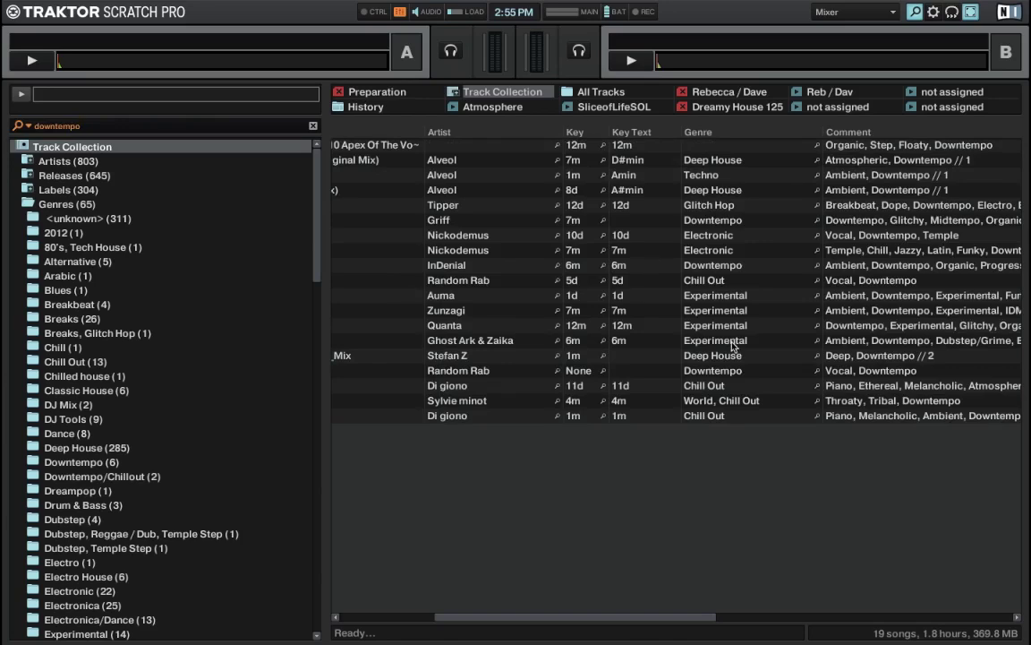
{"action": "scroll", "coordinate": [637, 343], "scroll_direction": "right", "scroll_amount": 3}
{"action": "scroll", "coordinate": [707, 377], "scroll_direction": "right", "scroll_amount": 1}
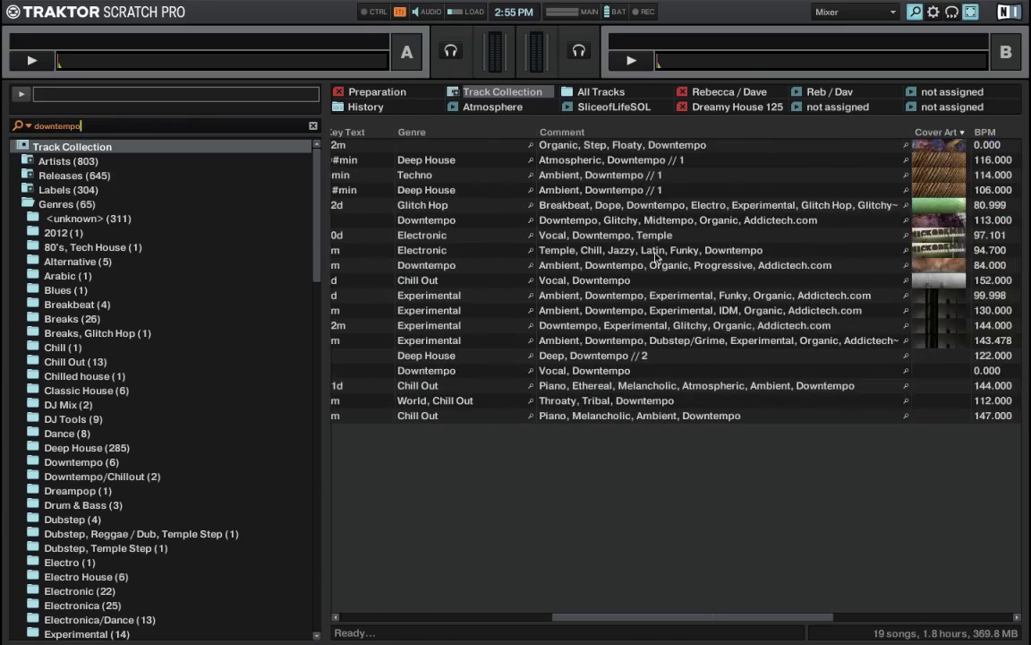
{"action": "scroll", "coordinate": [648, 400], "scroll_direction": "left", "scroll_amount": 5}
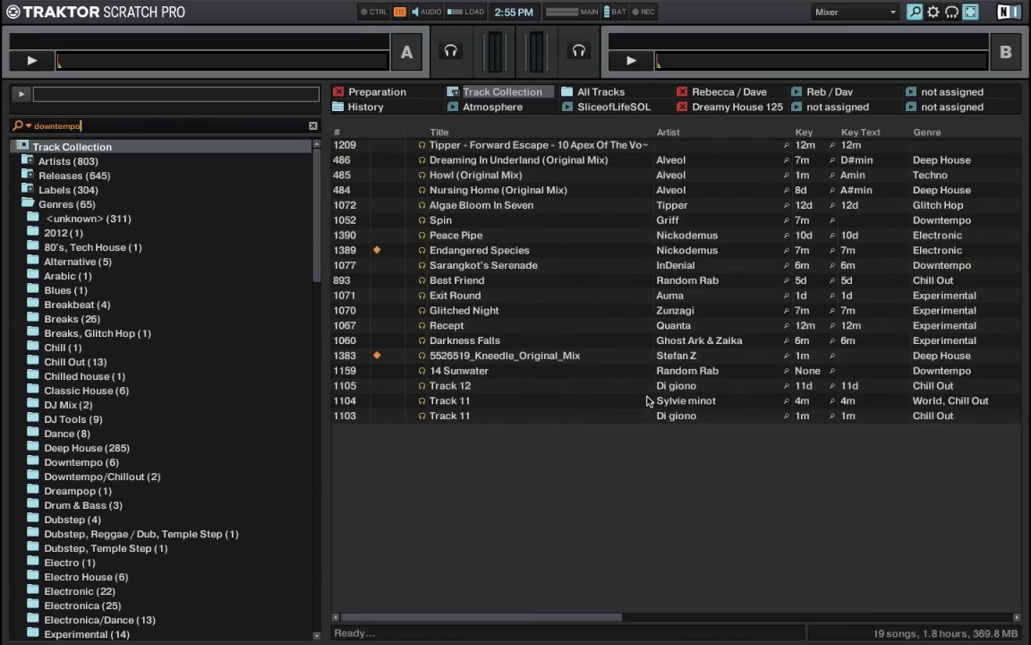
{"action": "scroll", "coordinate": [648, 400], "scroll_direction": "right", "scroll_amount": 5}
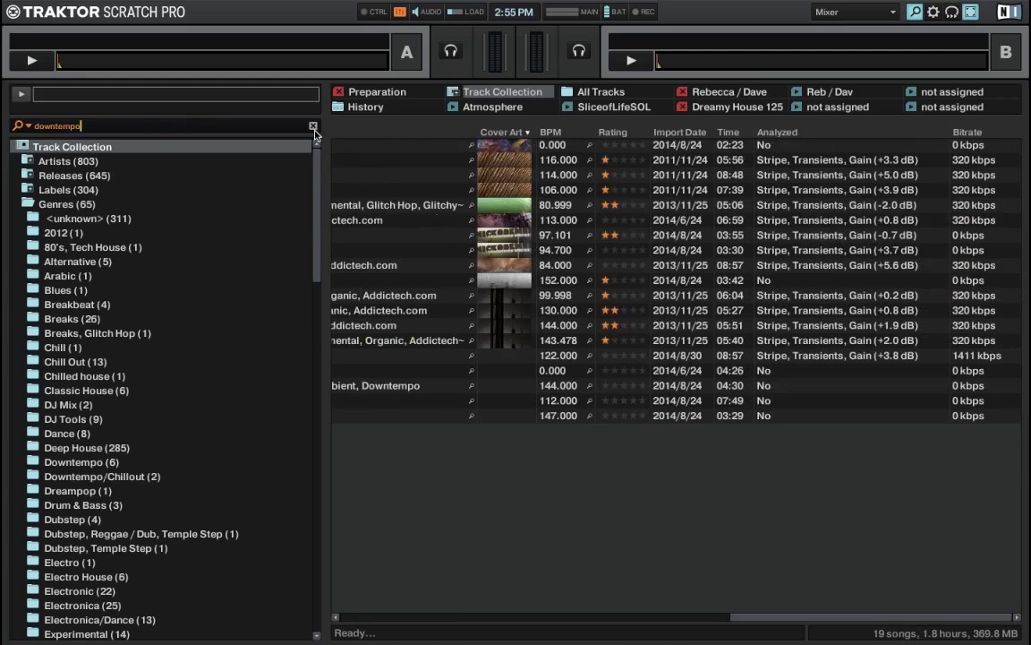
{"action": "left_click", "coordinate": [313, 126]}
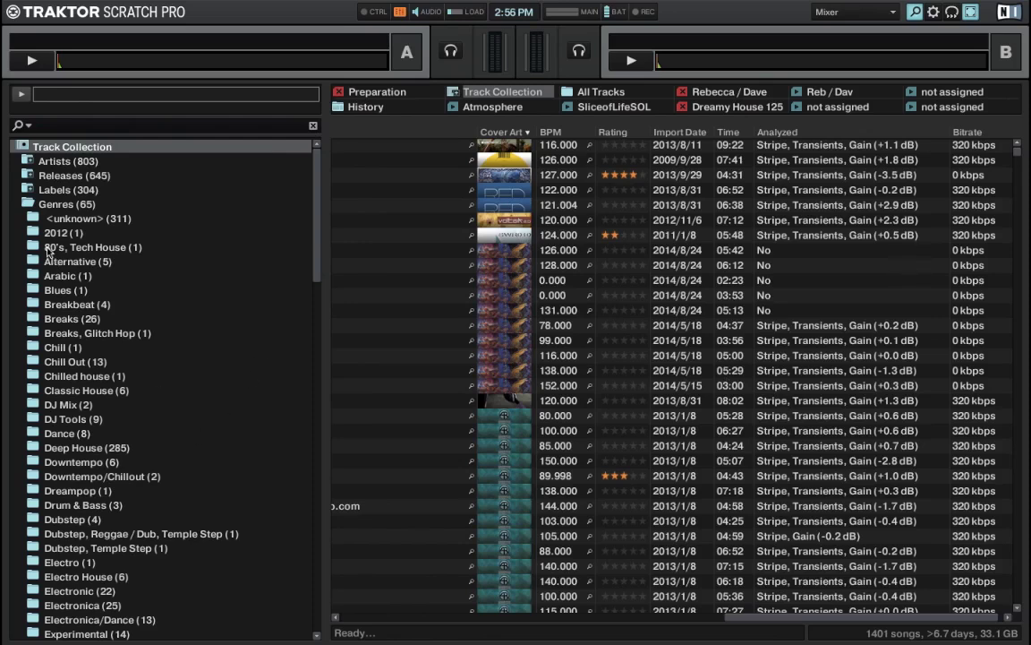
{"action": "left_click", "coordinate": [122, 219]}
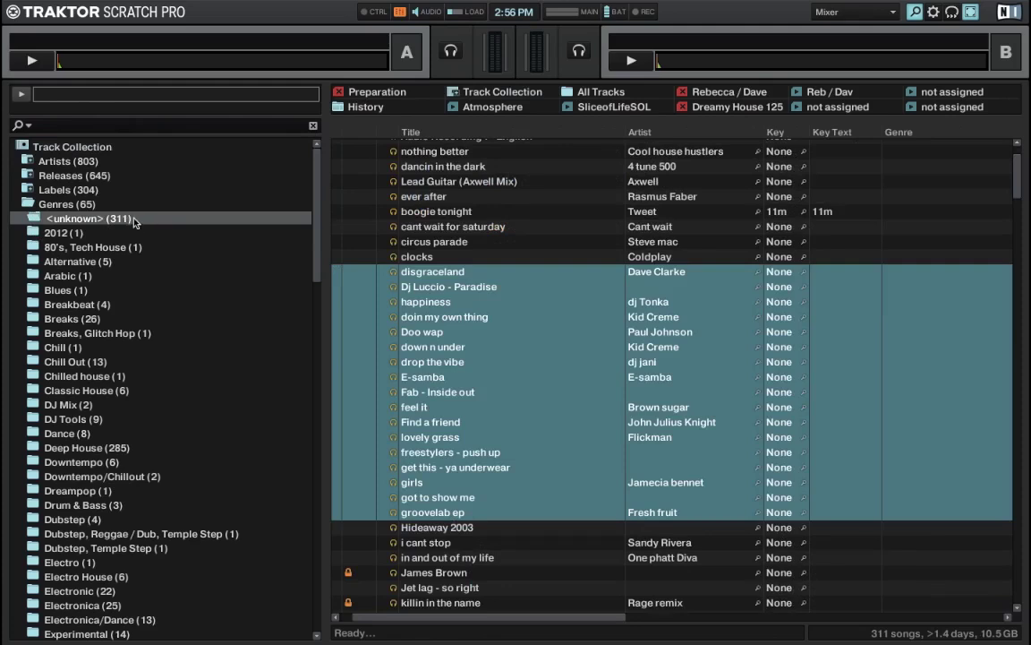
{"action": "left_click", "coordinate": [403, 226]}
{"action": "scroll", "coordinate": [226, 452], "scroll_direction": "down", "scroll_amount": 20}
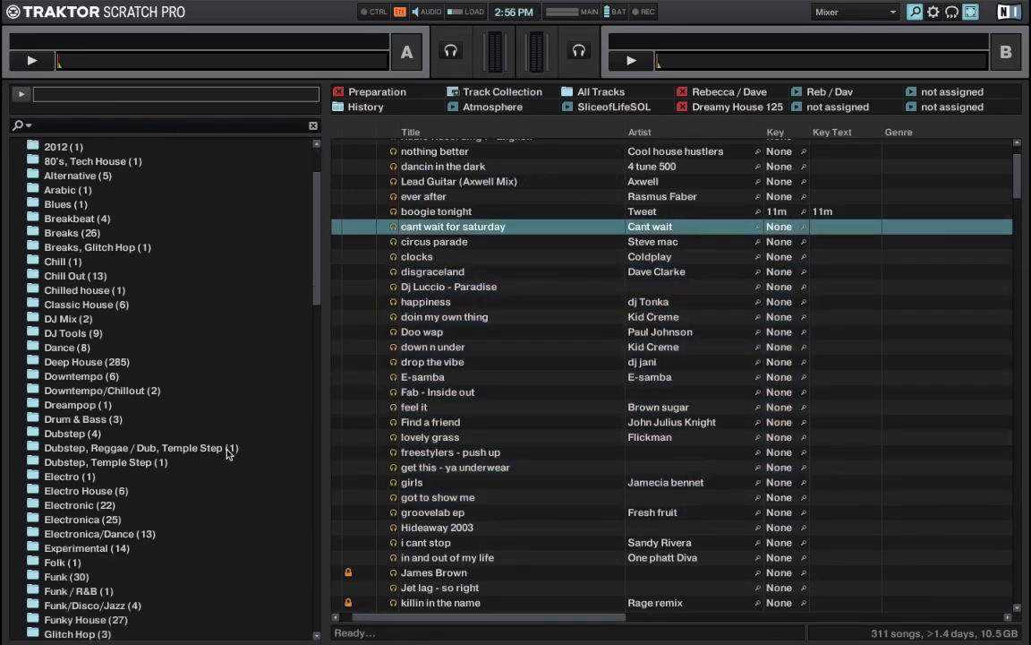
{"action": "scroll", "coordinate": [226, 454], "scroll_direction": "down", "scroll_amount": 3}
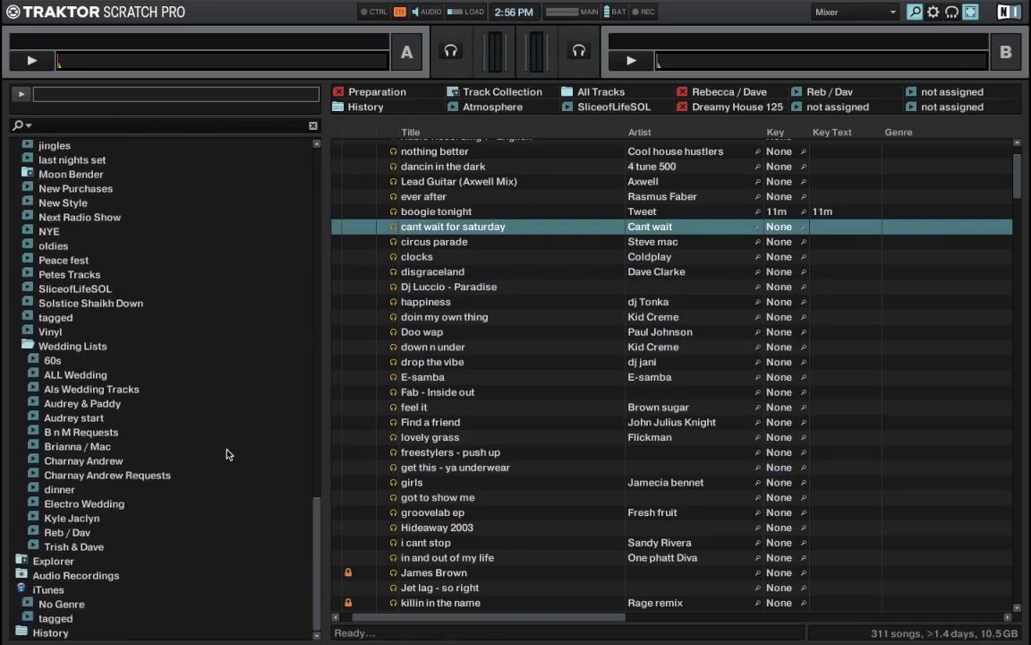
Launch Beatport Pro via Spotlight
{"action": "key", "text": "super+space"}
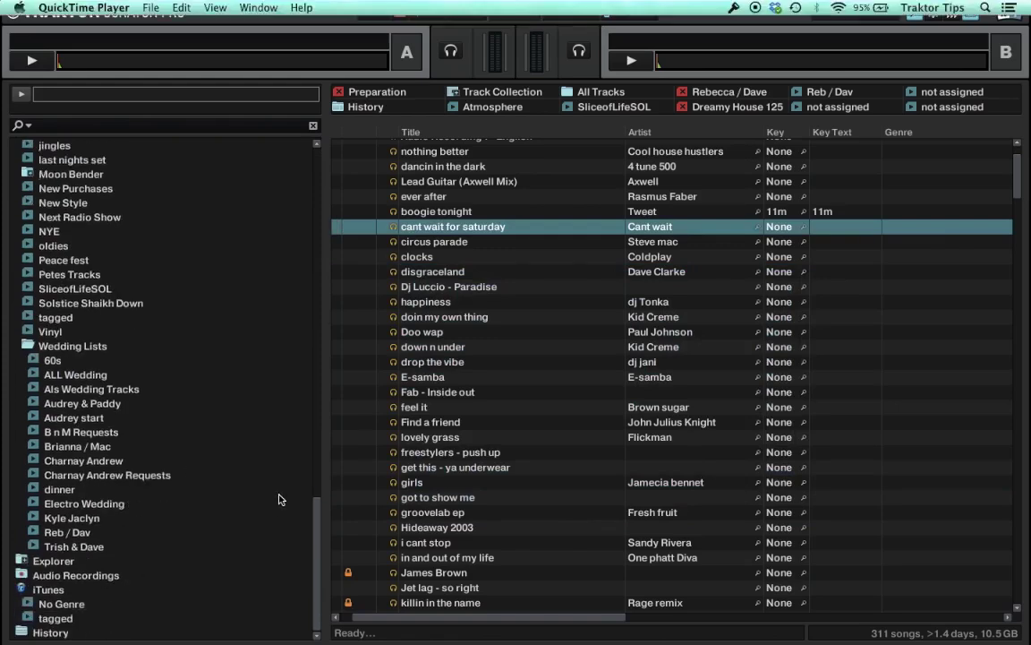
{"action": "type", "text": "beatport"}
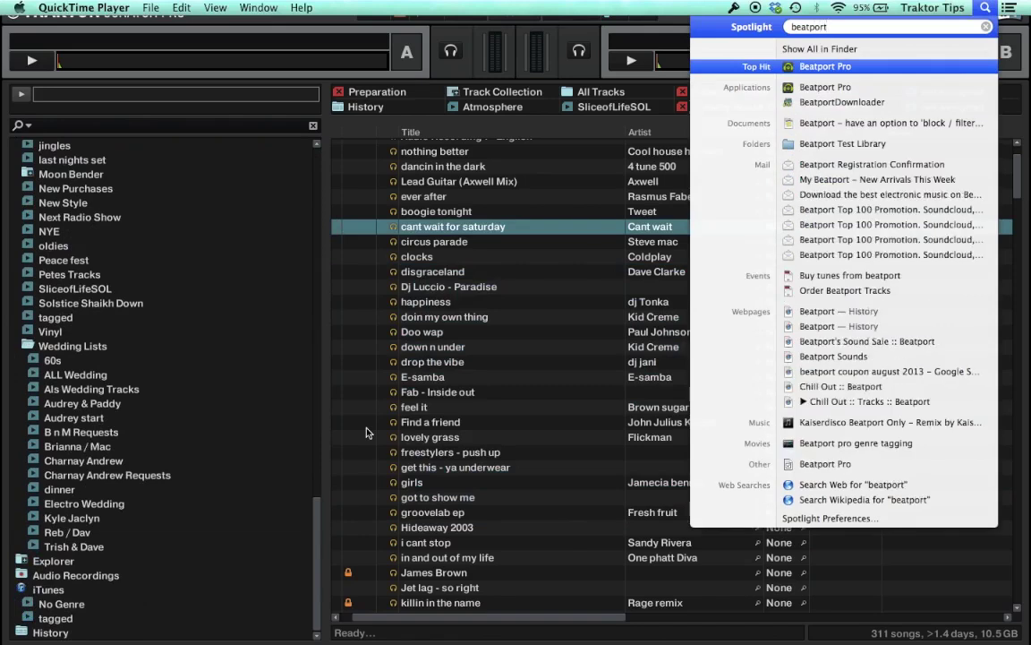
{"action": "key", "text": "Return"}
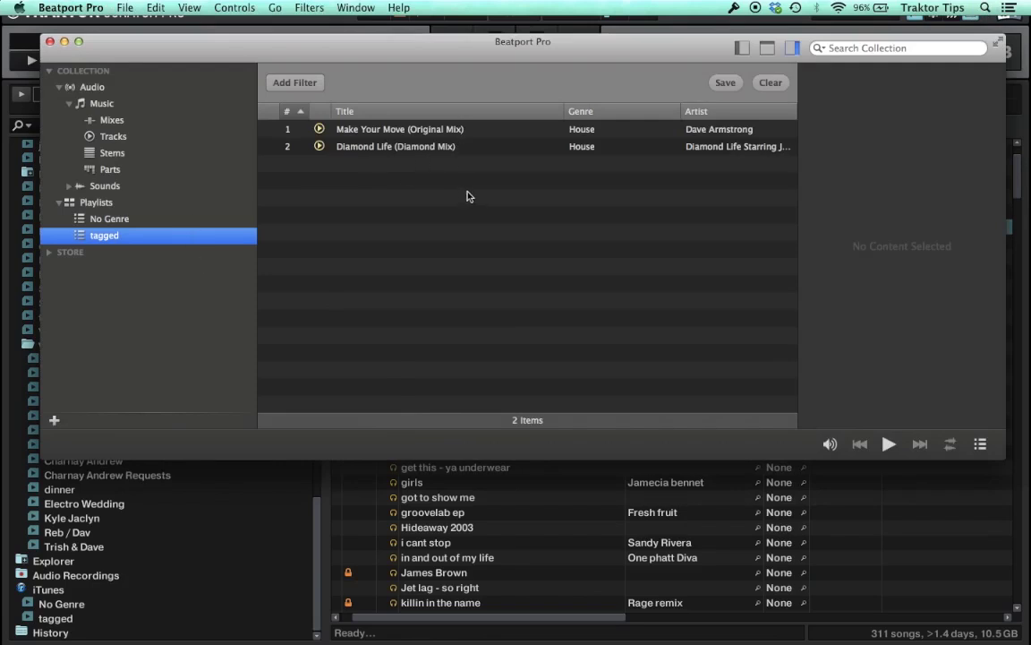
{"action": "scroll", "coordinate": [655, 144], "scroll_direction": "right", "scroll_amount": 3}
{"action": "scroll", "coordinate": [655, 143], "scroll_direction": "right", "scroll_amount": 3}
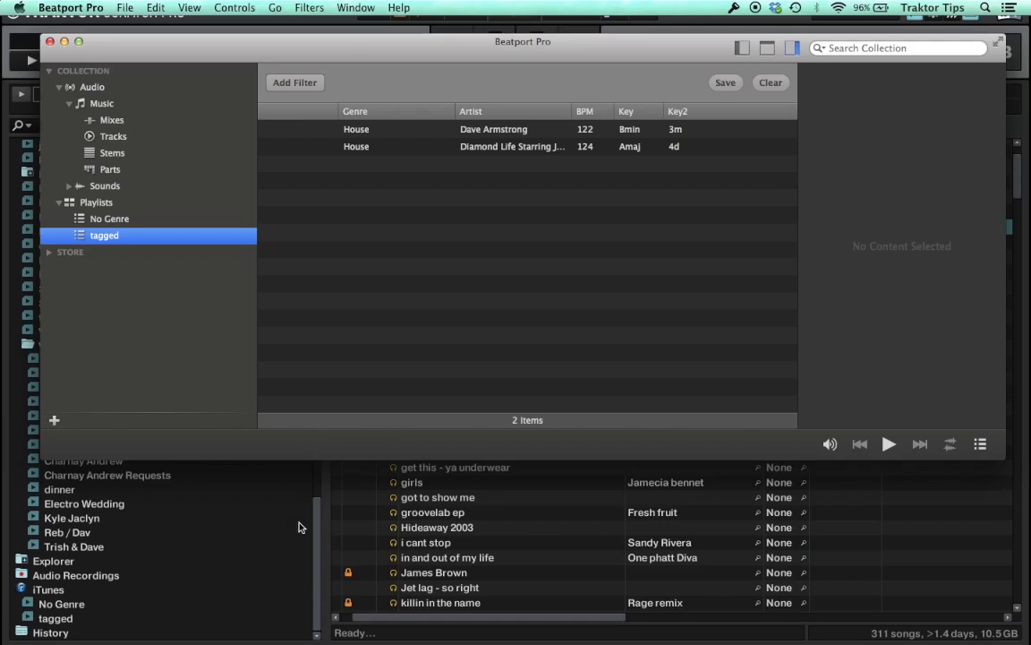
Delete both tracks from Beatport Pro's tagged playlist
{"action": "left_click", "coordinate": [429, 129]}
{"action": "left_click", "coordinate": [431, 146], "text": "shift"}
{"action": "key", "text": "BackSpace"}
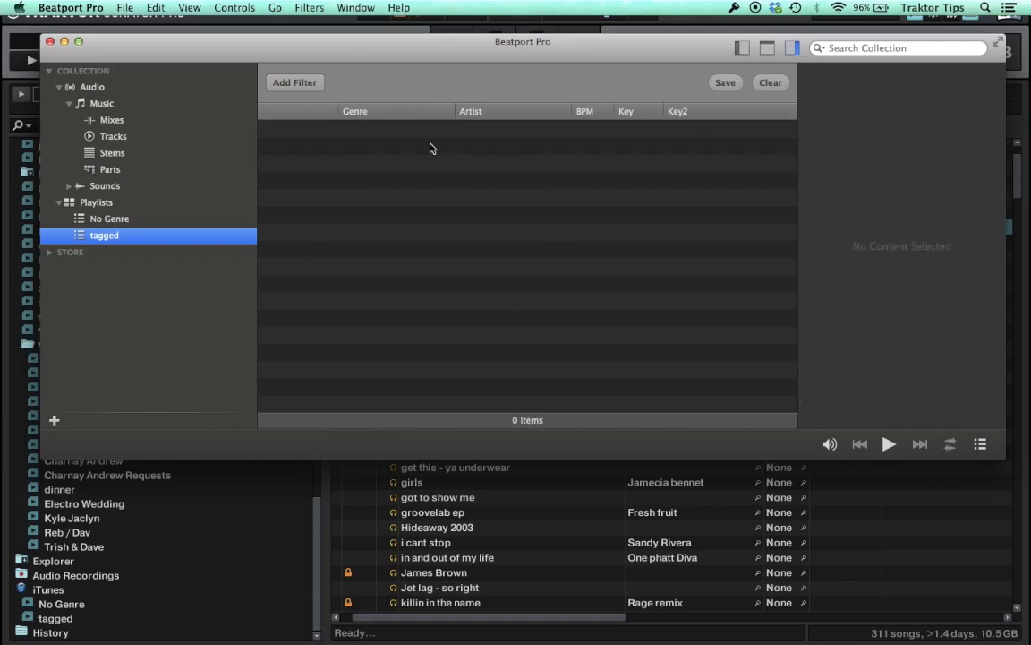
{"action": "left_click", "coordinate": [446, 170]}
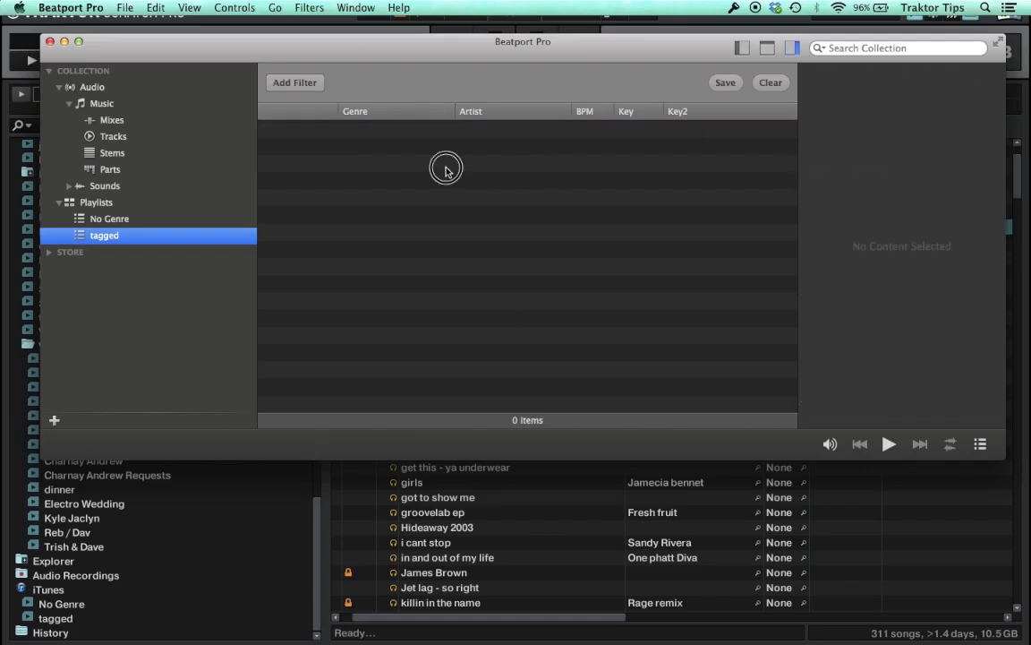
Sync Doo wap, down n under and drop the vibe from No Genre with Beatport, then return to Traktor
{"action": "left_click", "coordinate": [126, 220]}
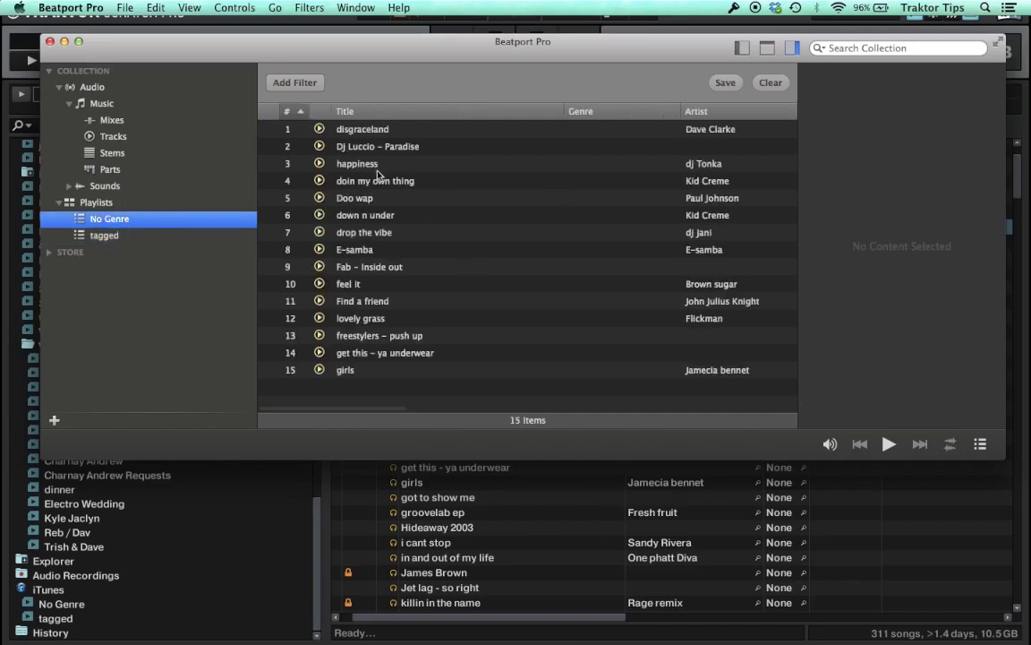
{"action": "left_click", "coordinate": [385, 198]}
{"action": "left_click", "coordinate": [387, 215], "text": "shift"}
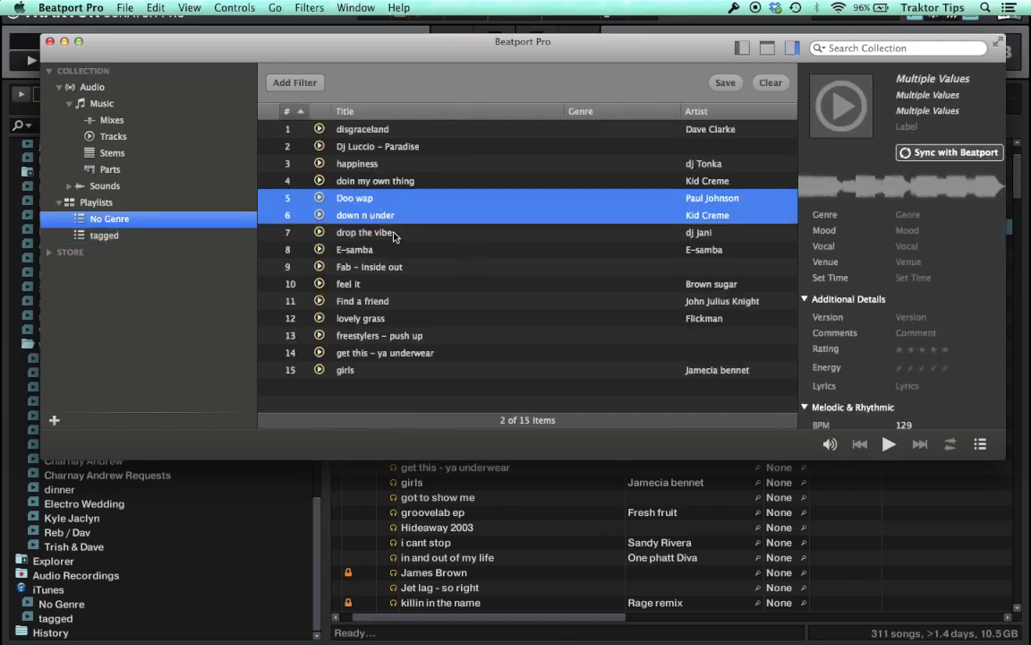
{"action": "left_click", "coordinate": [400, 232], "text": "shift"}
{"action": "left_click", "coordinate": [914, 153]}
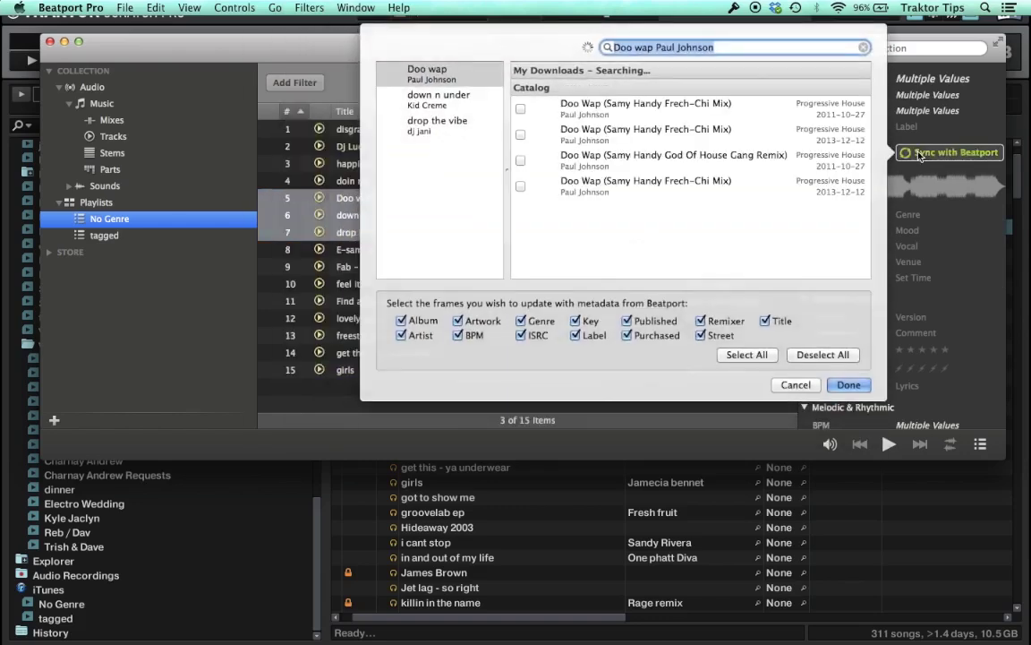
{"action": "left_click", "coordinate": [124, 524]}
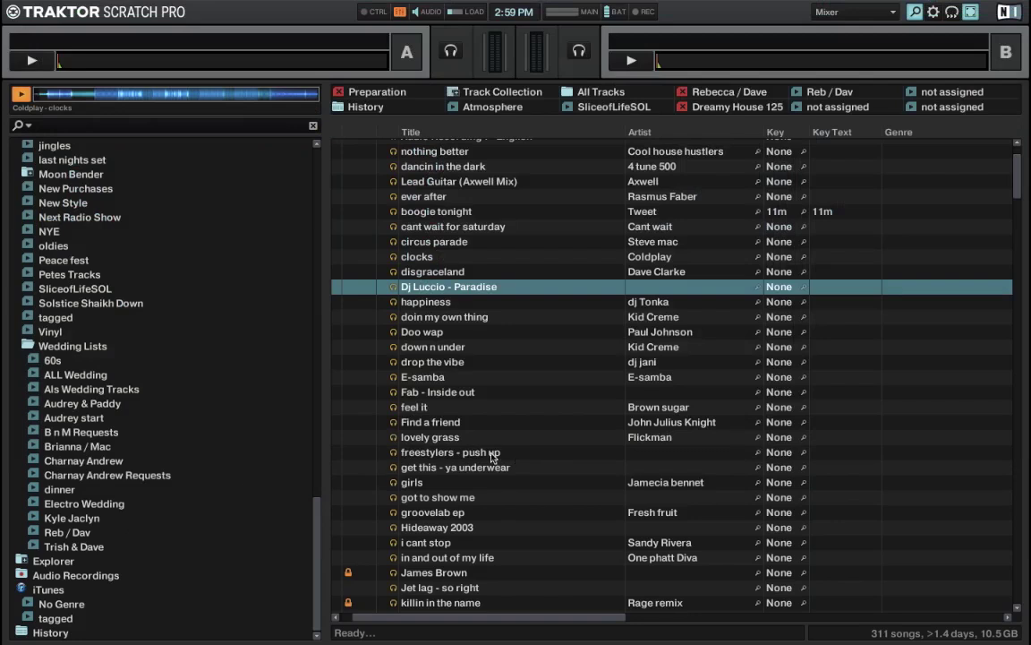
Collapse Playlists and browse the Track Collection's Genres, then Artists > <unknown> with 195 tracks
{"action": "scroll", "coordinate": [175, 421], "scroll_direction": "up", "scroll_amount": 10}
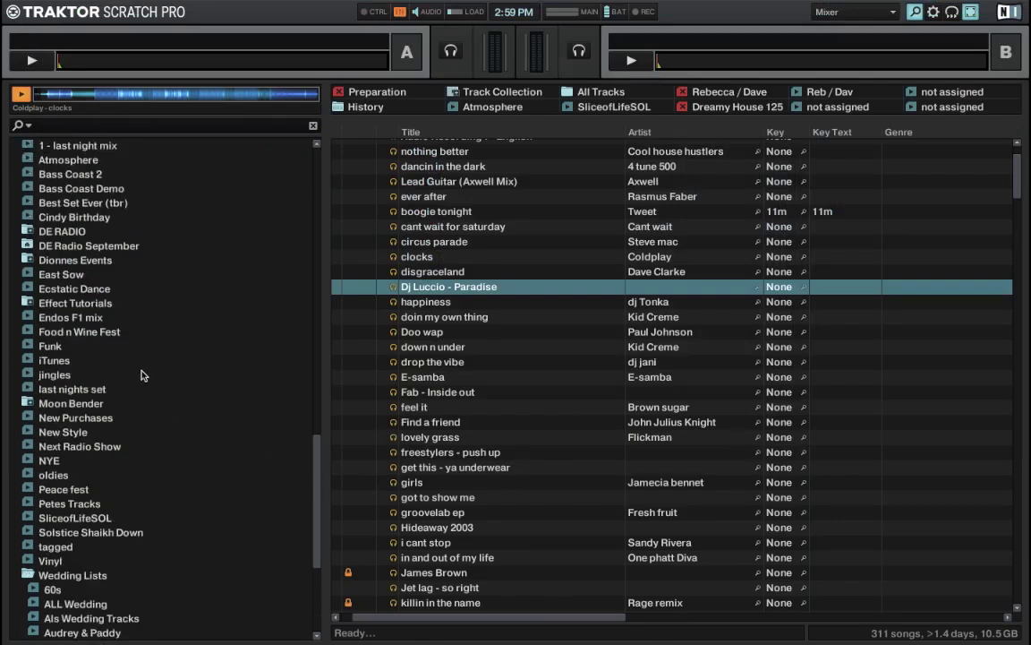
{"action": "left_click", "coordinate": [23, 333]}
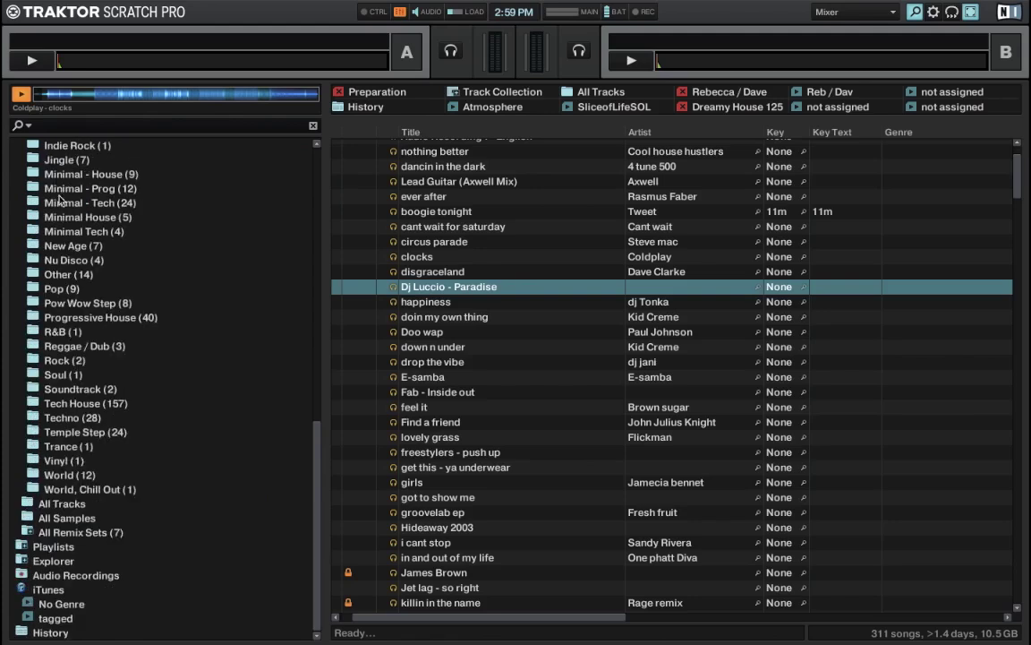
{"action": "scroll", "coordinate": [77, 431], "scroll_direction": "up", "scroll_amount": 10}
{"action": "scroll", "coordinate": [79, 432], "scroll_direction": "up", "scroll_amount": 5}
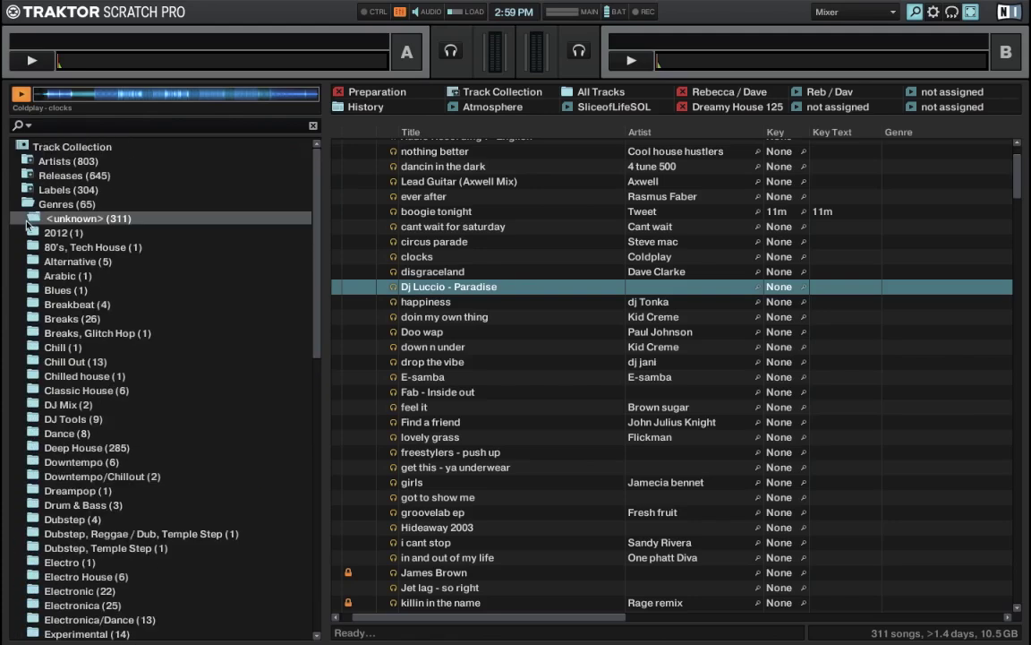
{"action": "left_click", "coordinate": [28, 204]}
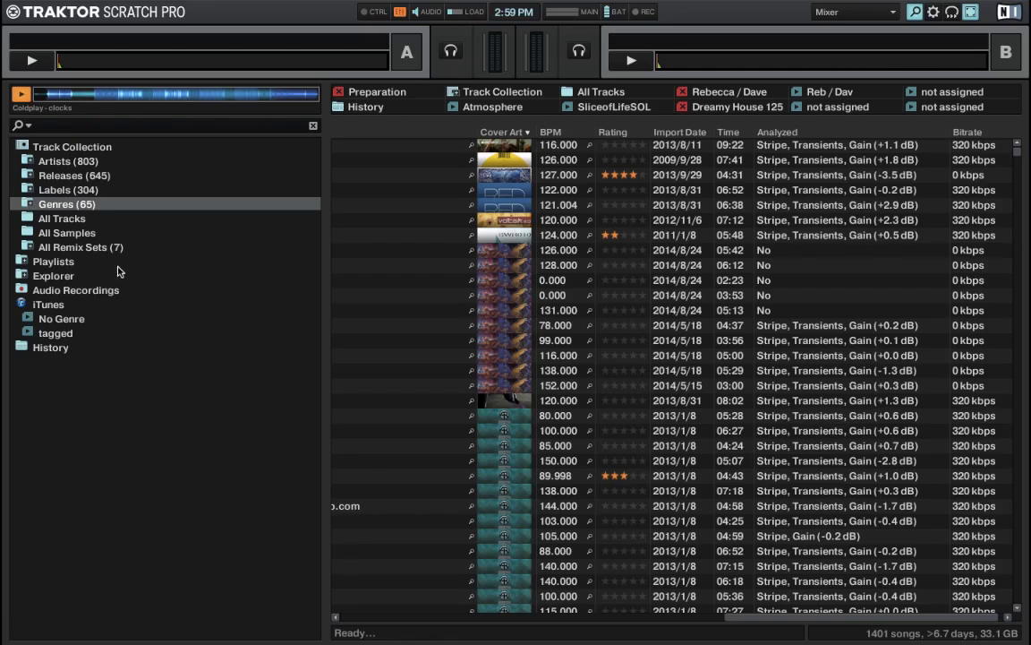
{"action": "left_click", "coordinate": [28, 161]}
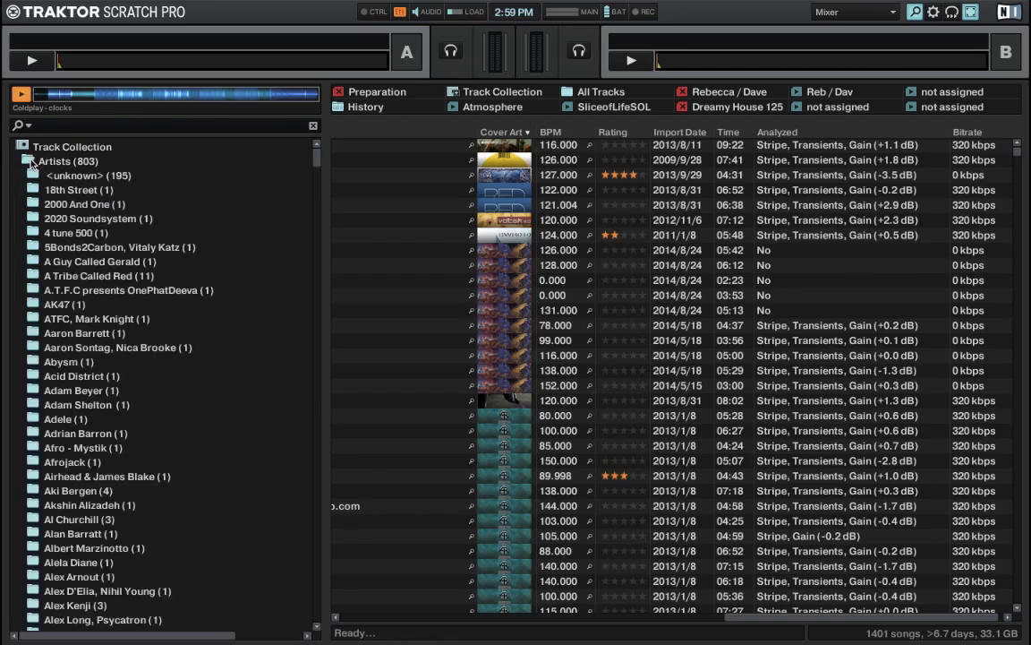
{"action": "left_click", "coordinate": [74, 163]}
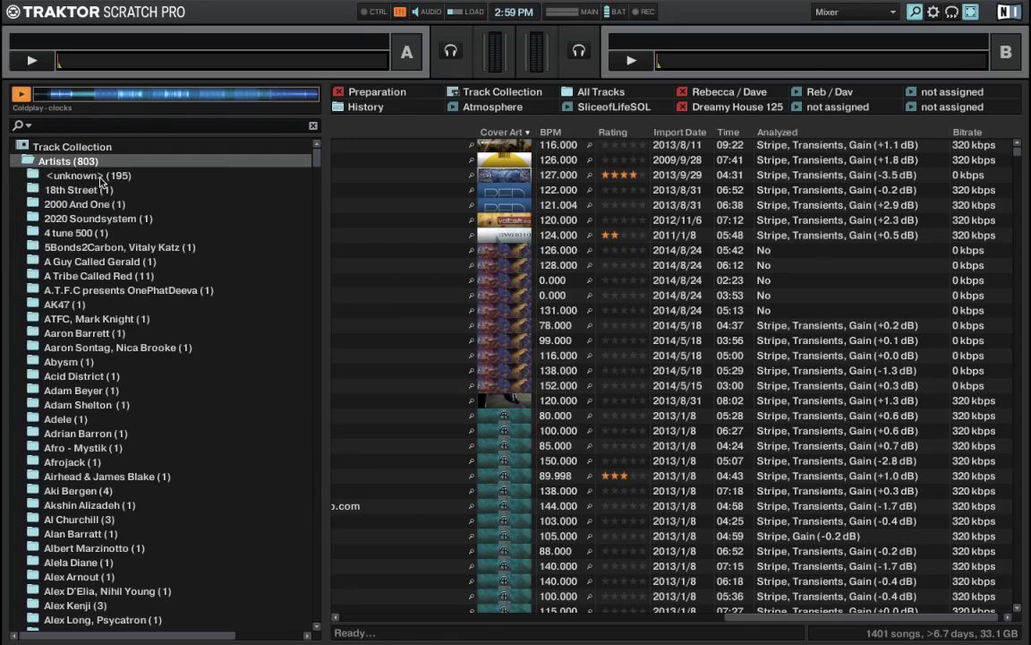
{"action": "left_click", "coordinate": [101, 177]}
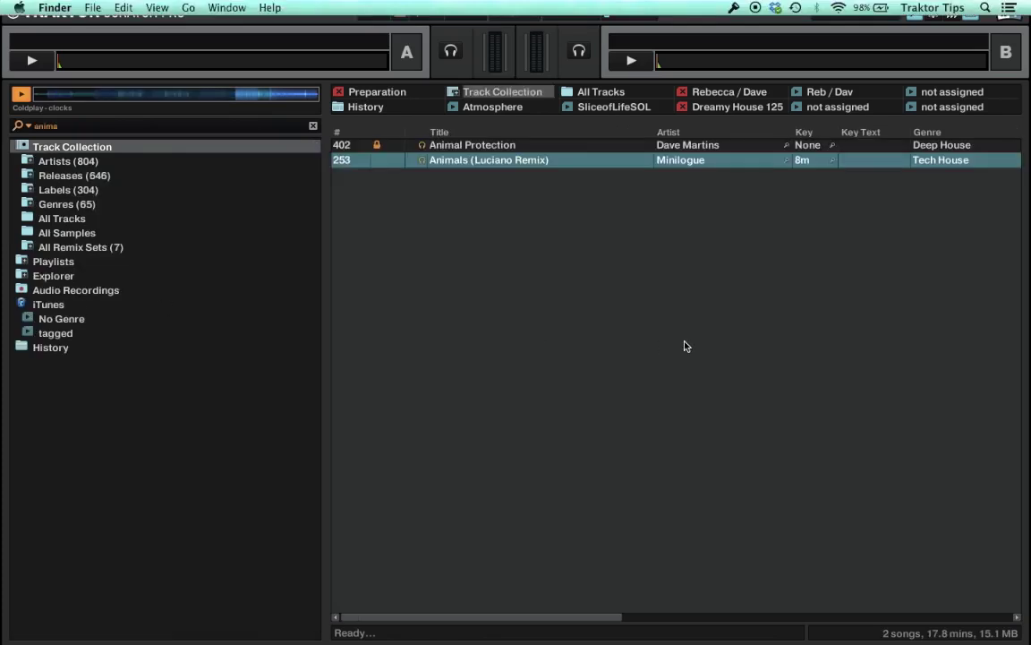
Point the iTunes Music Library setting back to Music/iTunes/iTunes Library.xml and close Preferences
{"action": "left_click", "coordinate": [685, 345]}
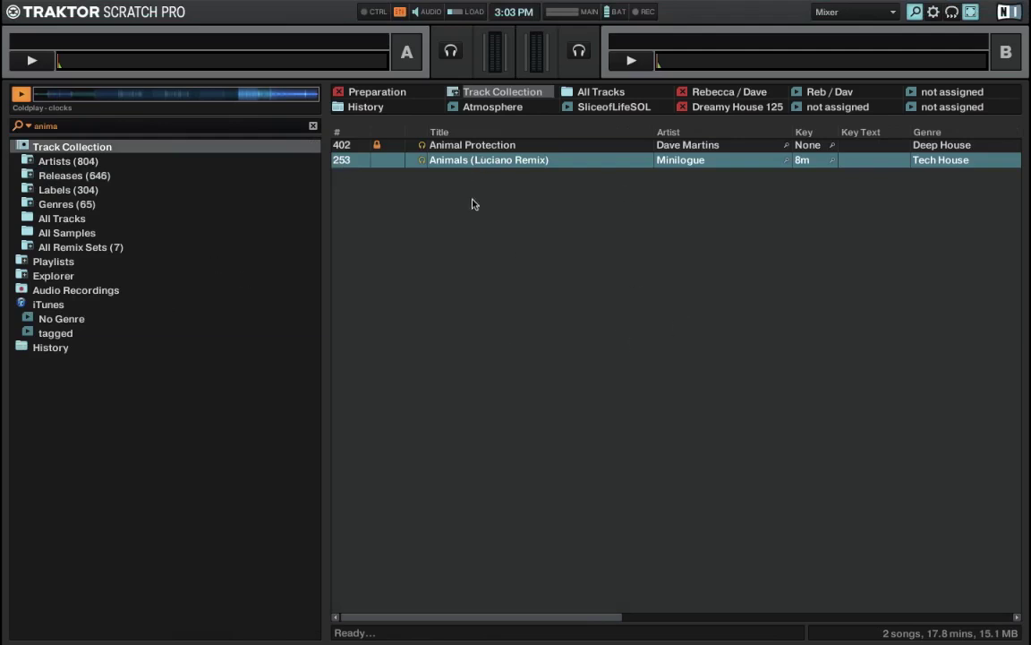
{"action": "left_click", "coordinate": [49, 305]}
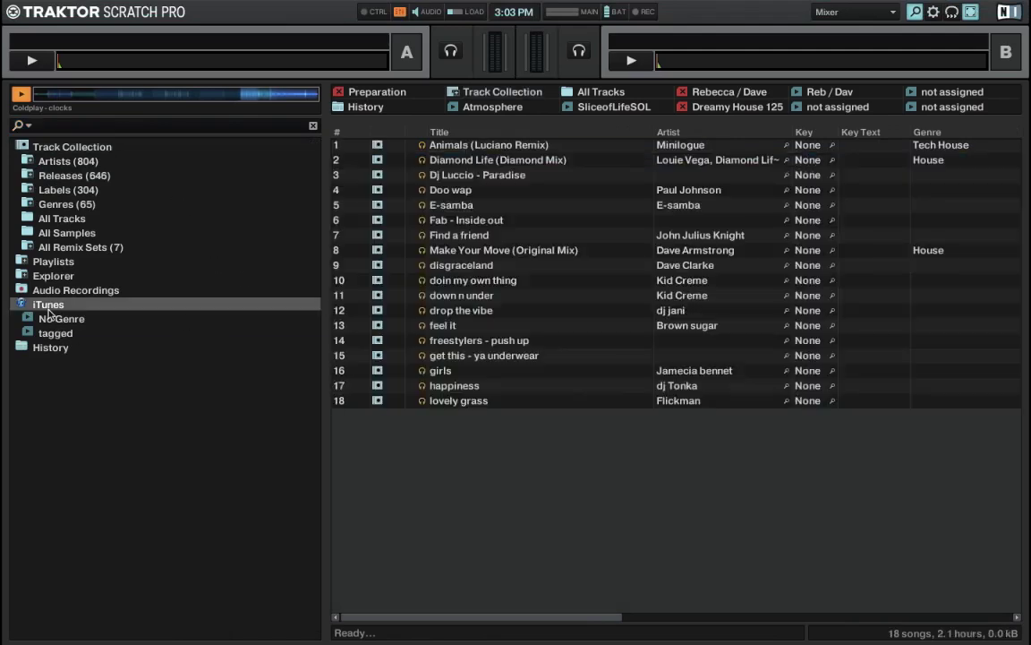
{"action": "key", "text": "super+comma"}
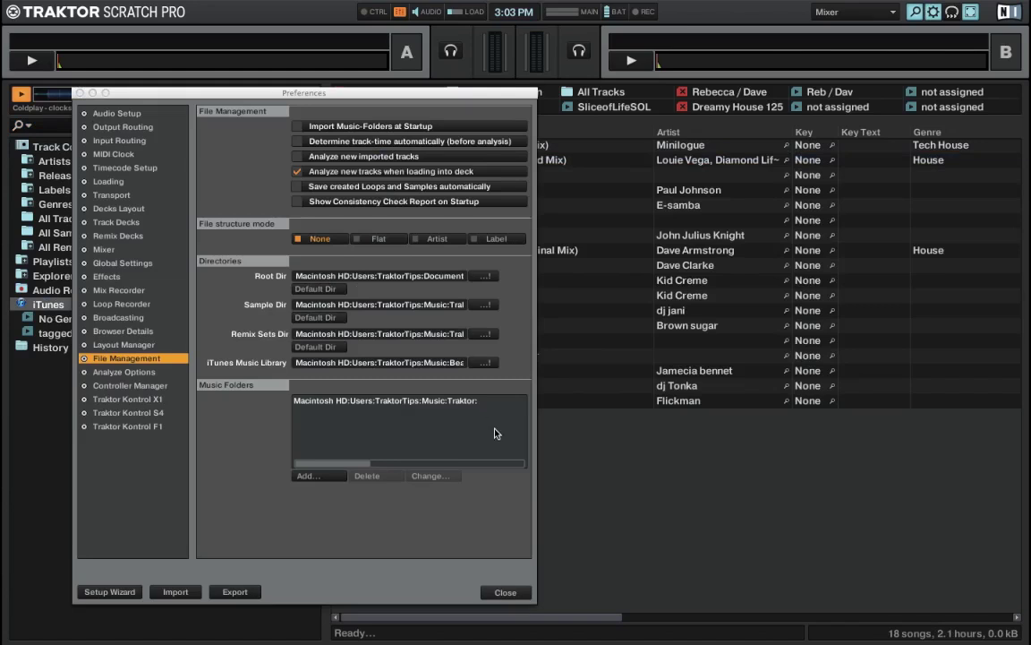
{"action": "left_click", "coordinate": [484, 362]}
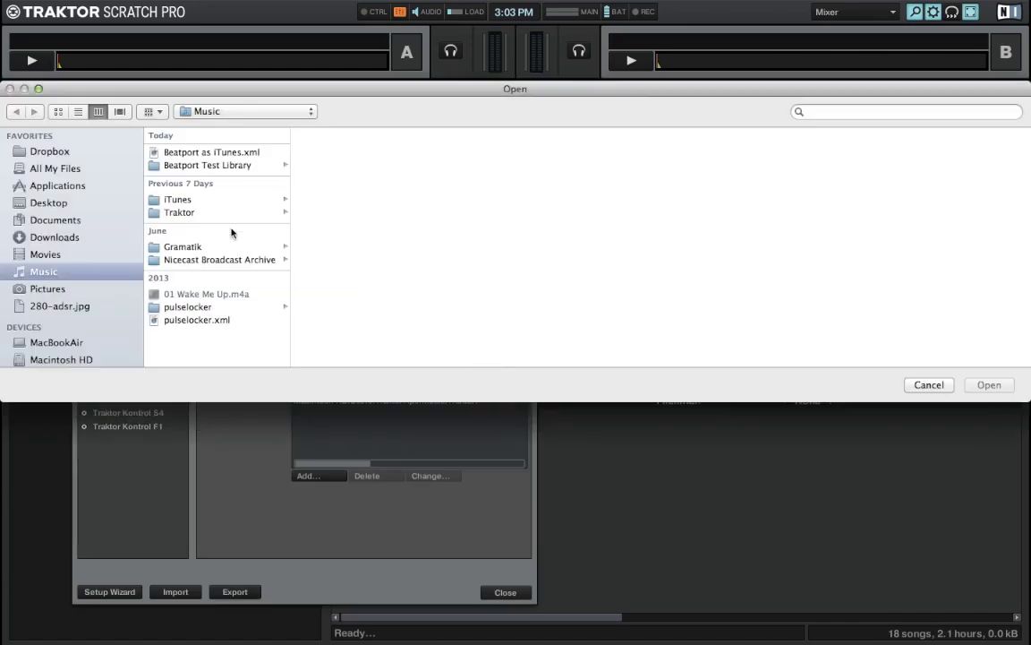
{"action": "left_click", "coordinate": [207, 200]}
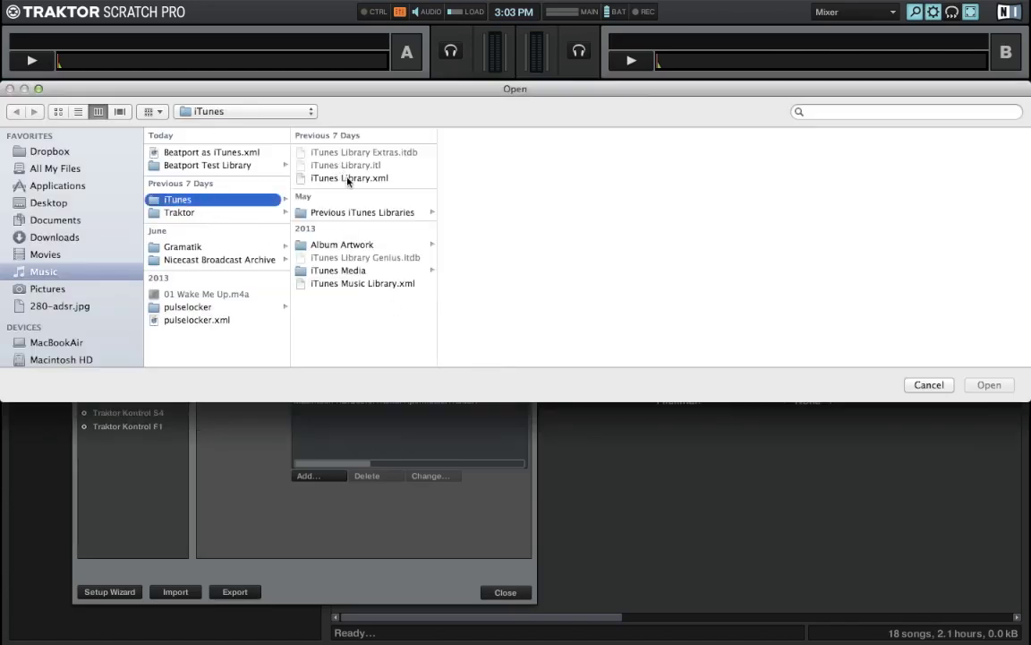
{"action": "left_click", "coordinate": [350, 179]}
{"action": "left_click", "coordinate": [989, 384]}
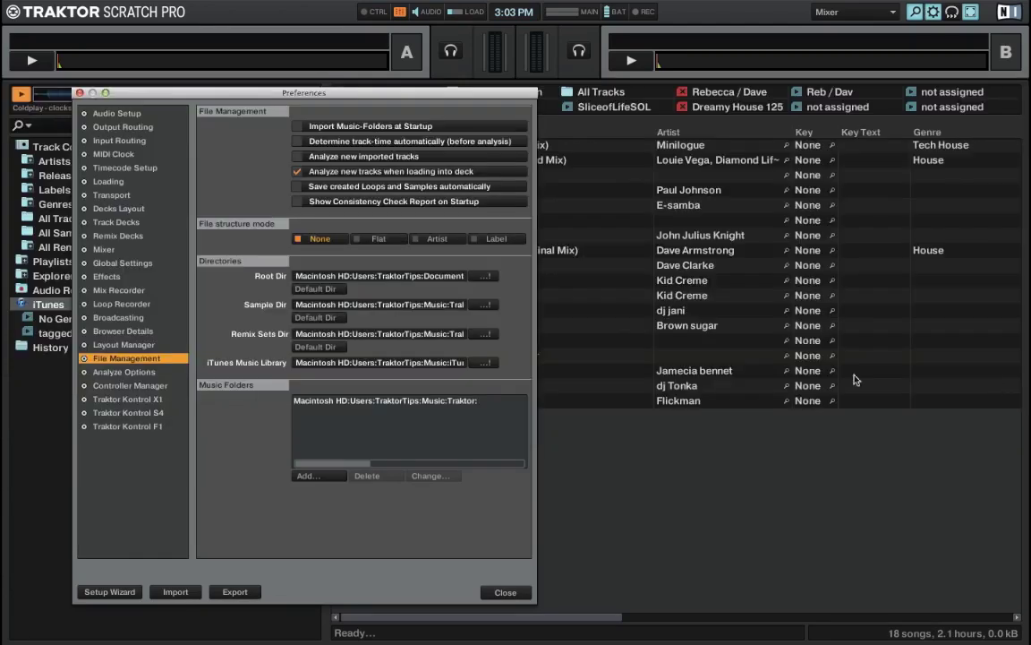
{"action": "left_click", "coordinate": [505, 592]}
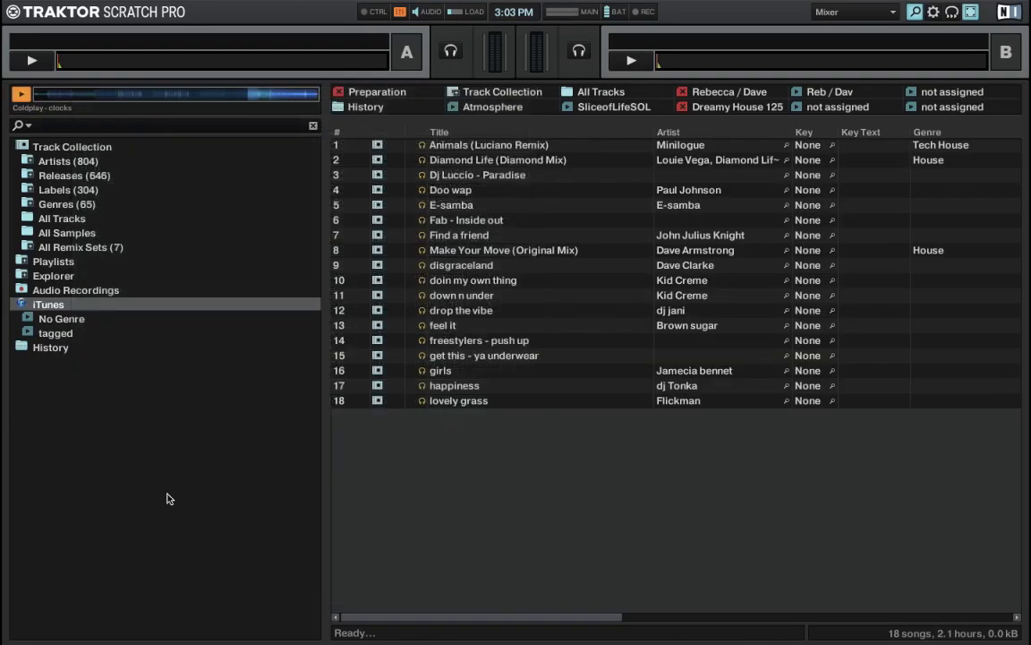
{"action": "left_click", "coordinate": [148, 334]}
Refresh the iTunes node from the restored file and scroll through the 1229 reloaded songs
{"action": "left_click", "coordinate": [129, 304]}
{"action": "right_click", "coordinate": [129, 305]}
{"action": "left_click", "coordinate": [142, 319]}
{"action": "right_click", "coordinate": [126, 308]}
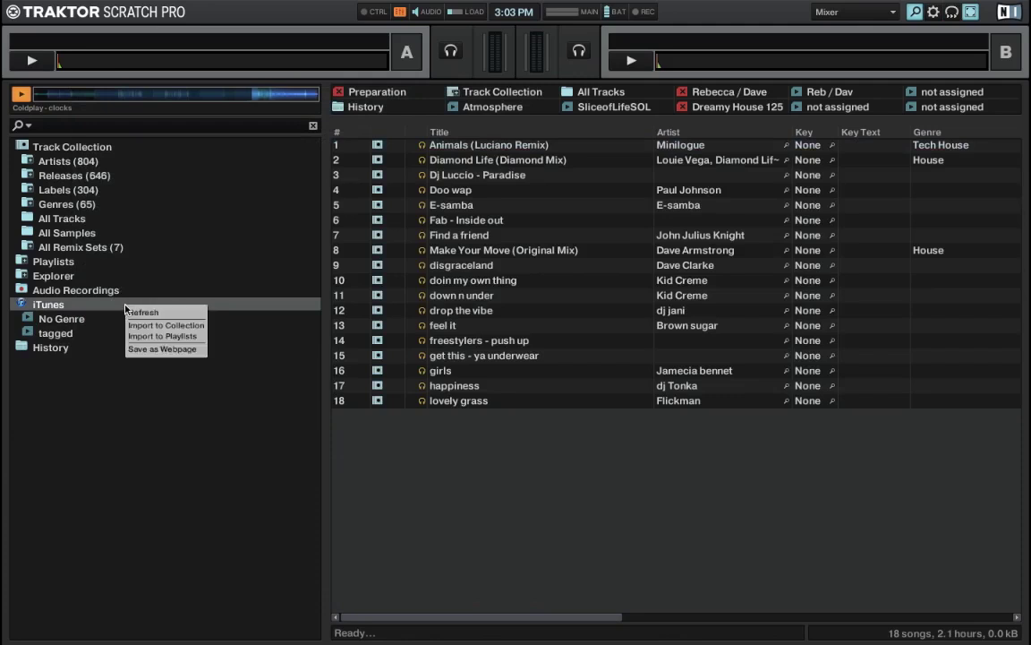
{"action": "left_click", "coordinate": [135, 310]}
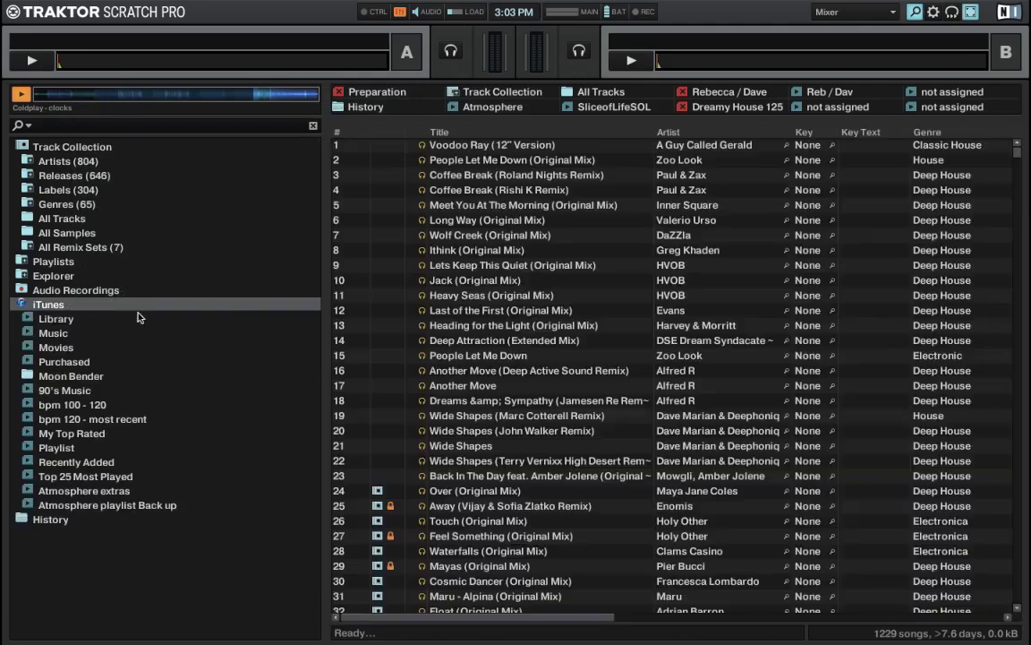
{"action": "scroll", "coordinate": [487, 498], "scroll_direction": "down", "scroll_amount": 15}
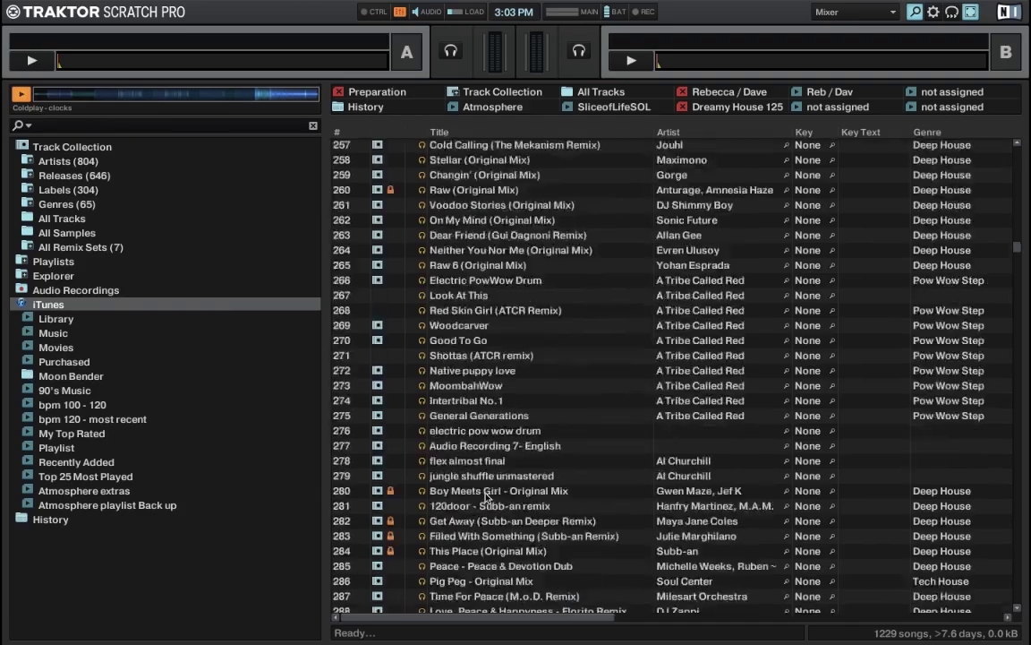
{"action": "scroll", "coordinate": [486, 498], "scroll_direction": "up", "scroll_amount": 7}
{"action": "scroll", "coordinate": [487, 498], "scroll_direction": "up", "scroll_amount": 10}
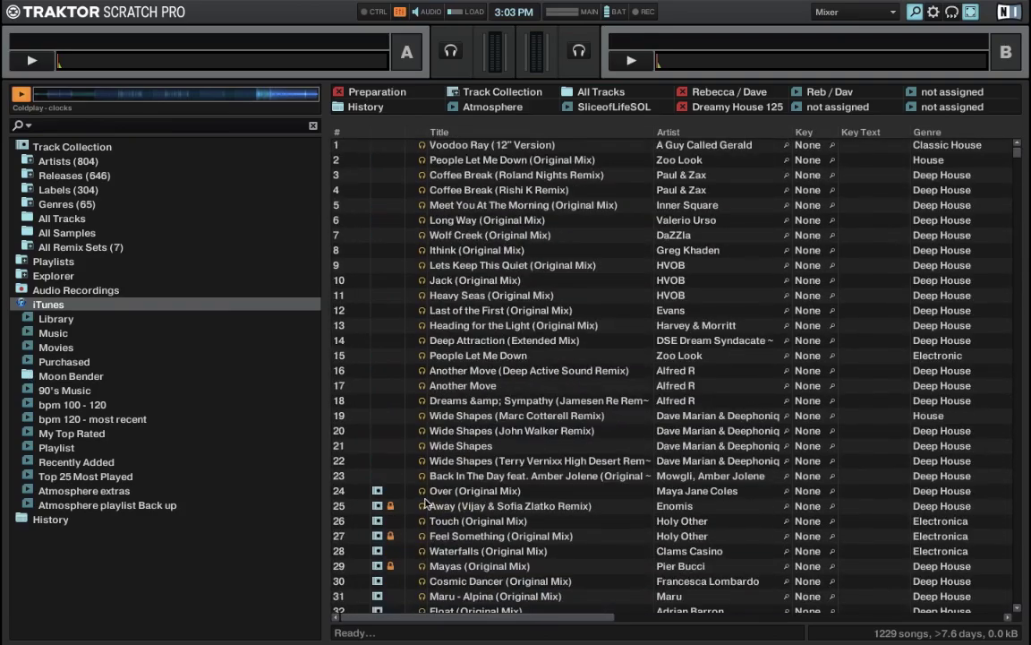